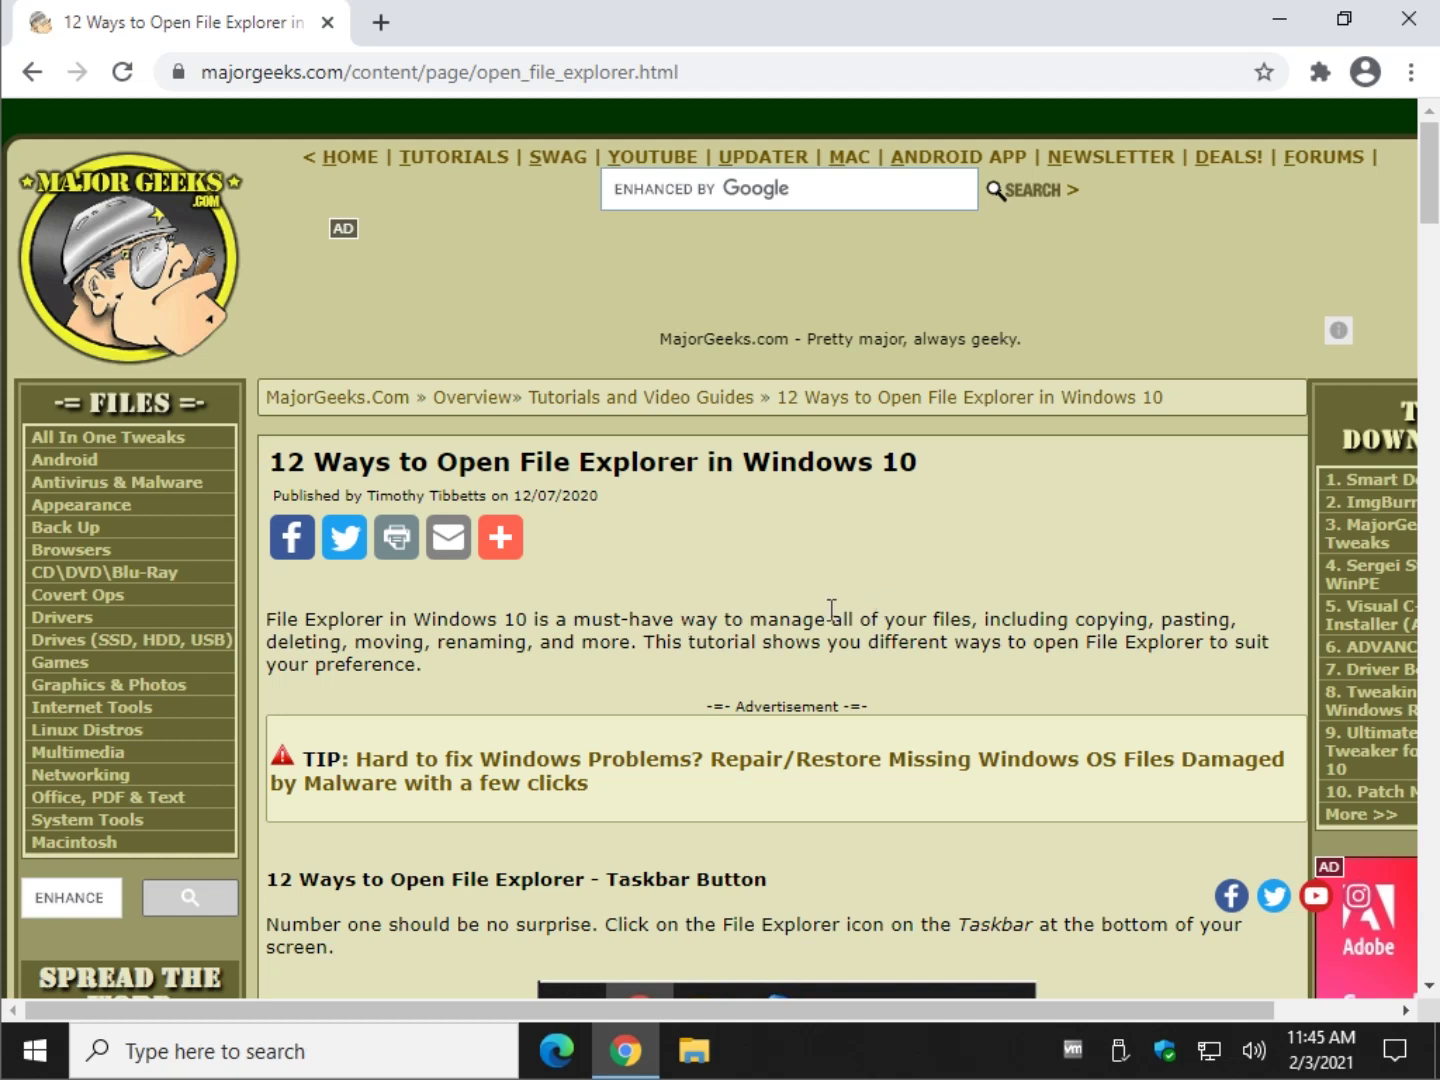
Step: Scroll the MajorGeeks article down until its Taskbar Button section is visible
scroll(678, 544, "down", 2)
scroll(570, 520, "down", 2)
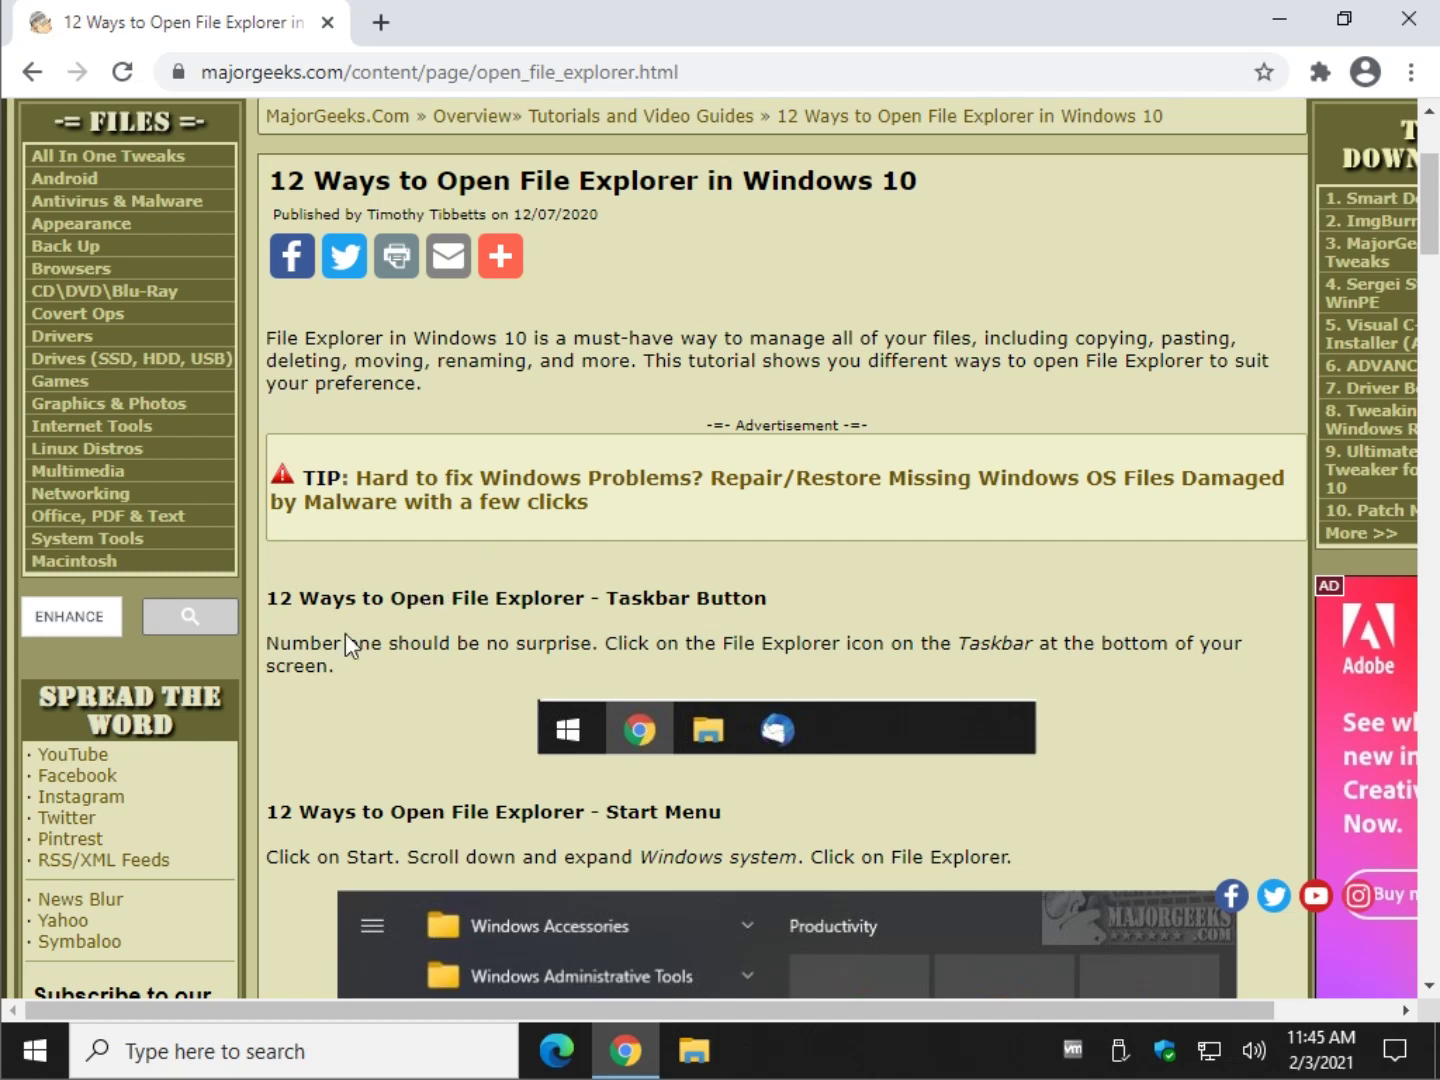
Step: Open and close File Explorer from its taskbar icon, then scroll the article to the Start Menu method
left_click(697, 1068)
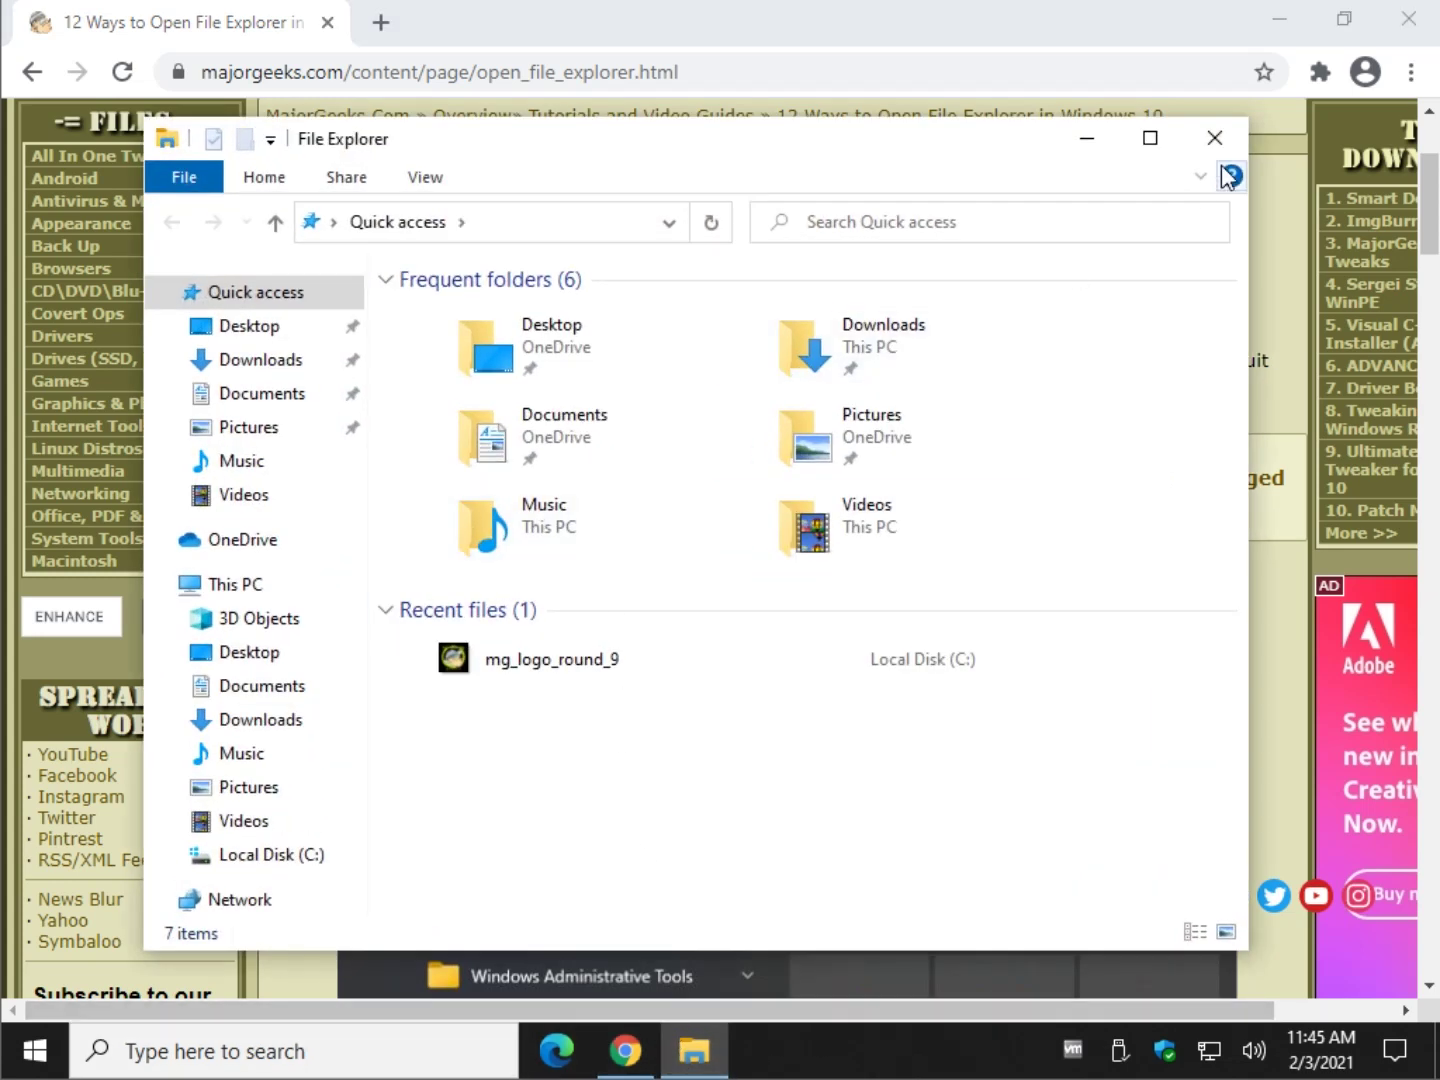
left_click(1214, 138)
scroll(659, 443, "down", 3)
scroll(511, 558, "down", 4)
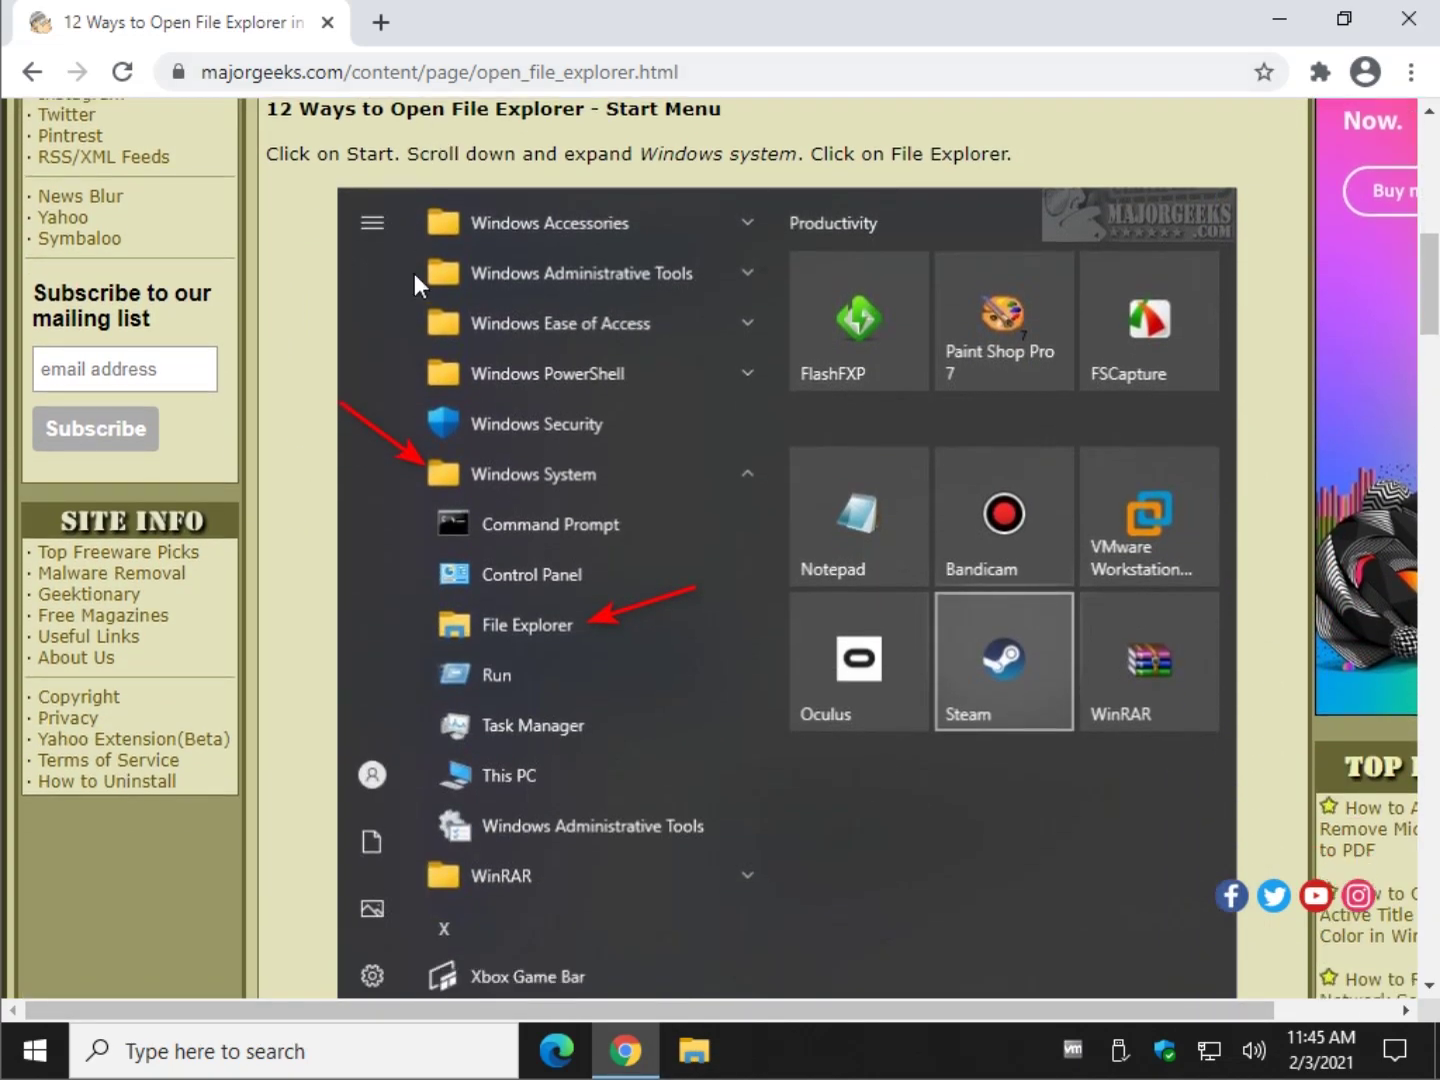
scroll(408, 445, "down", 6)
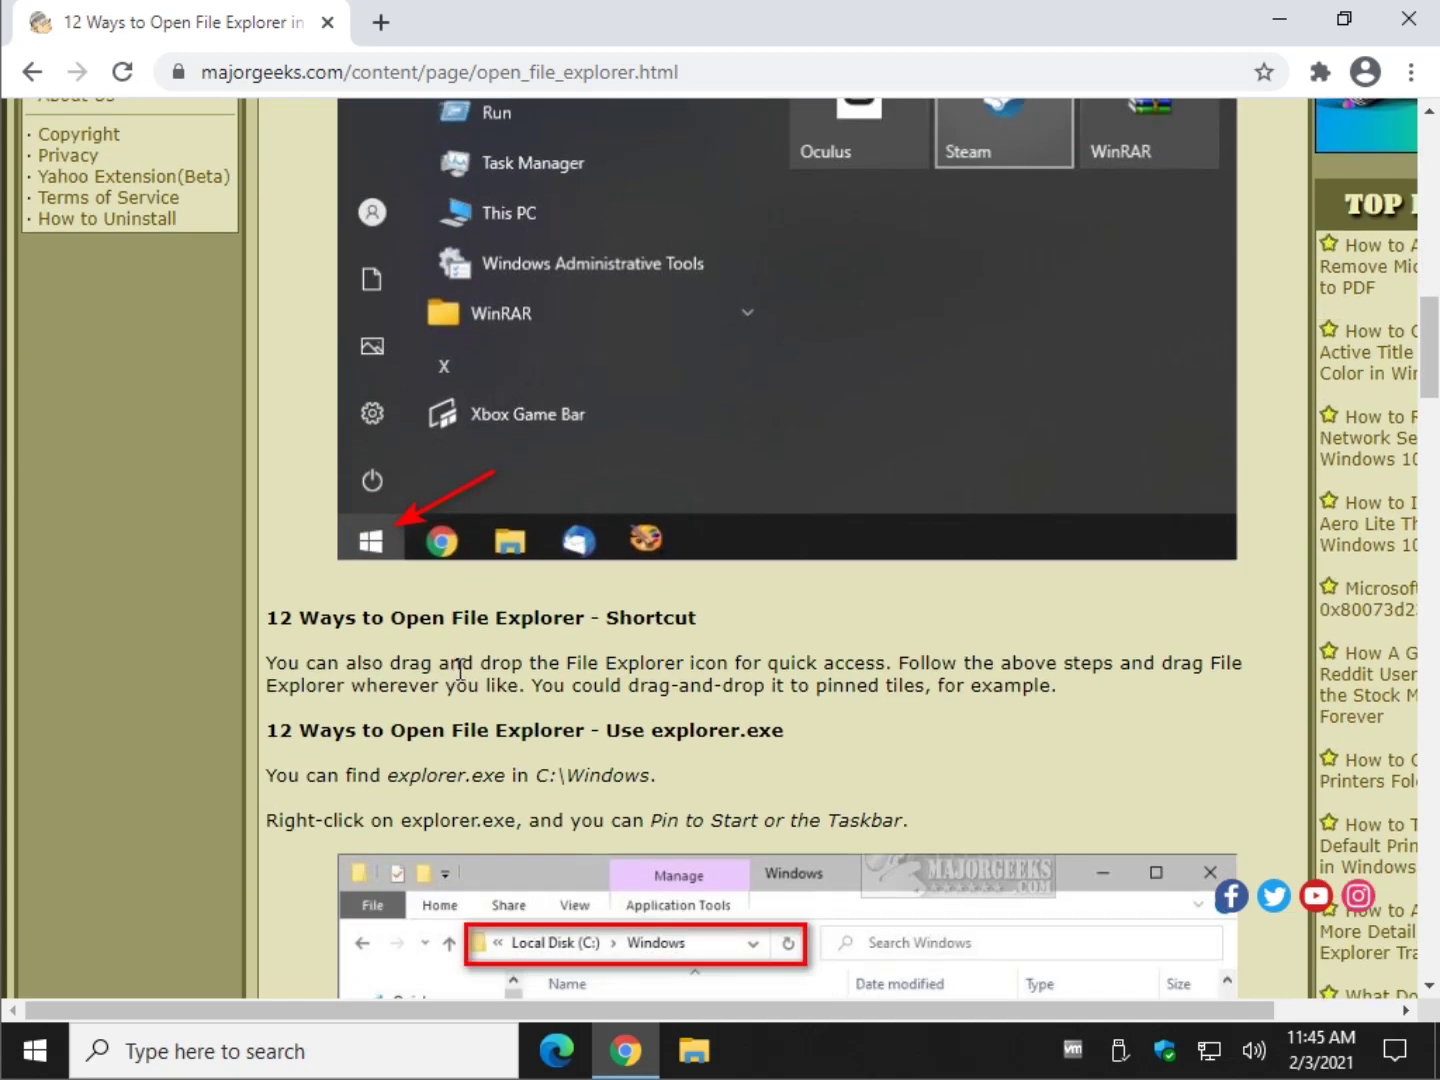
scroll(440, 464, "up", 4)
scroll(440, 454, "up", 3)
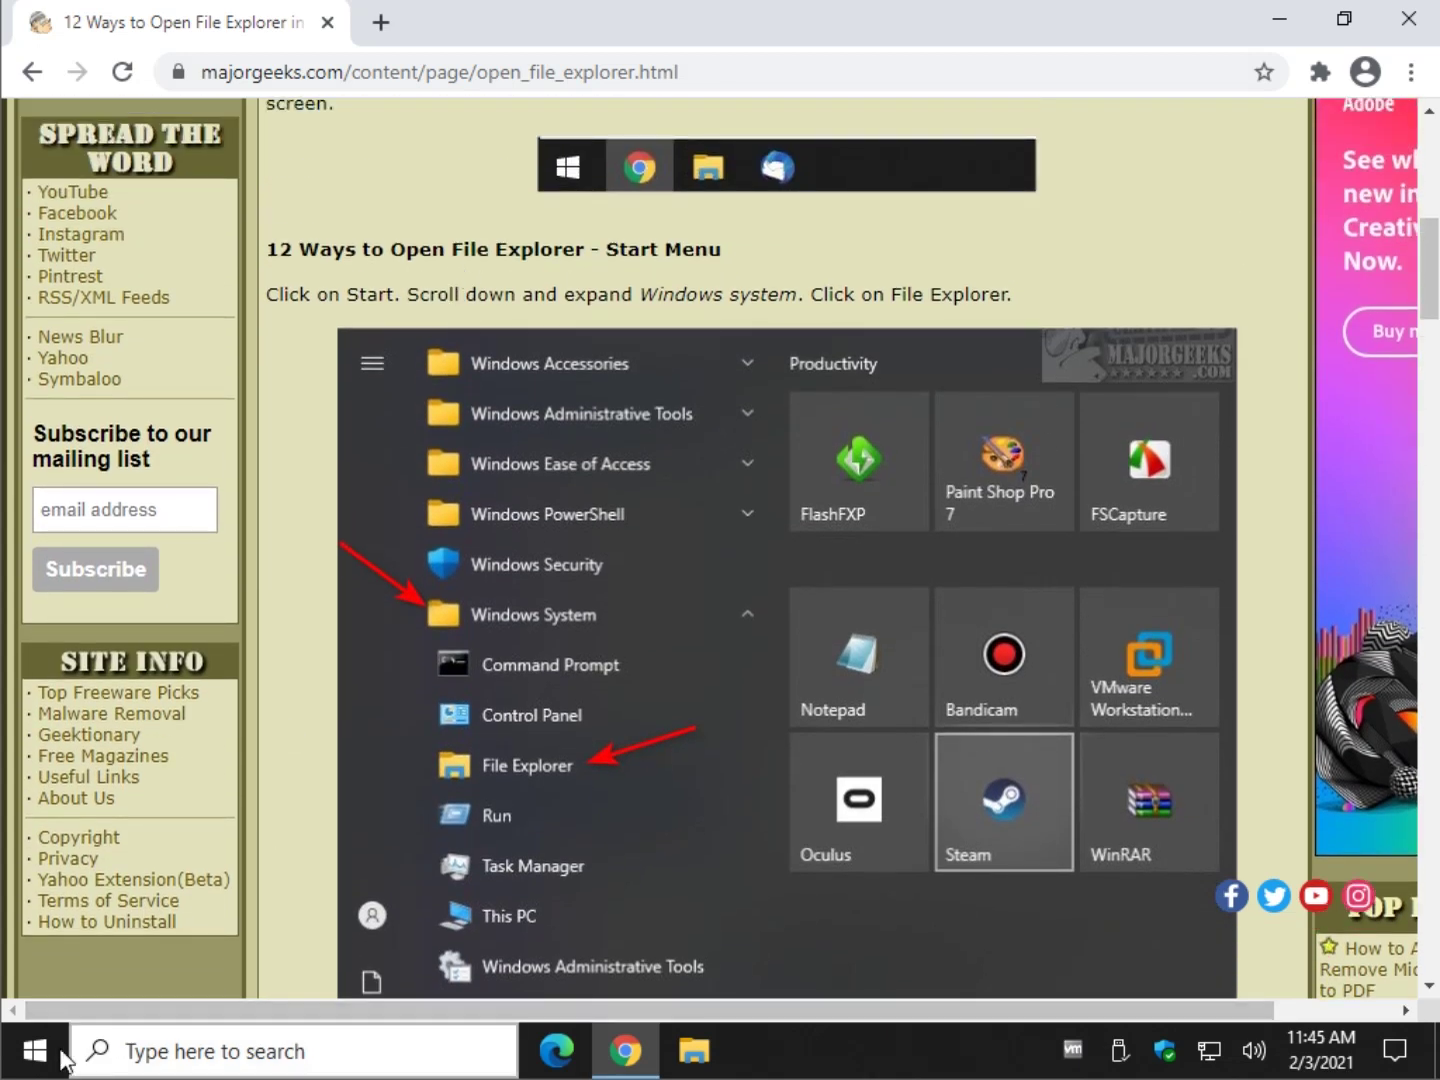
Step: Pin File Explorer from the Start menu's Windows System folder as a tile on Start
left_click(39, 1058)
scroll(296, 599, "down", 10)
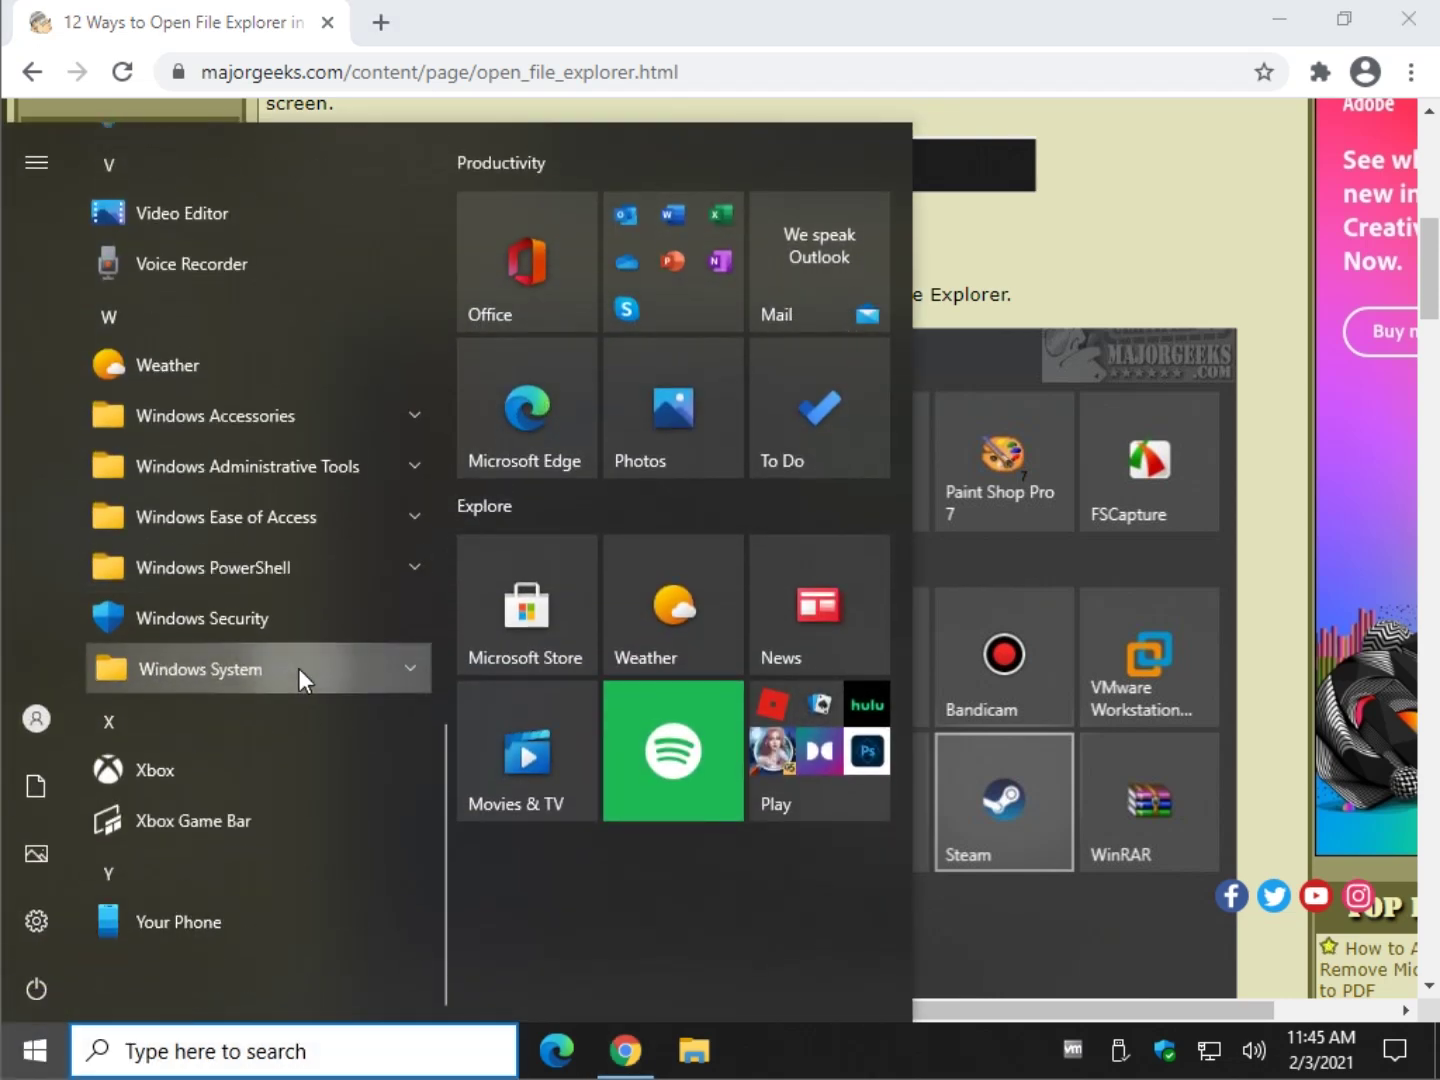
left_click(299, 669)
scroll(311, 675, "down", 3)
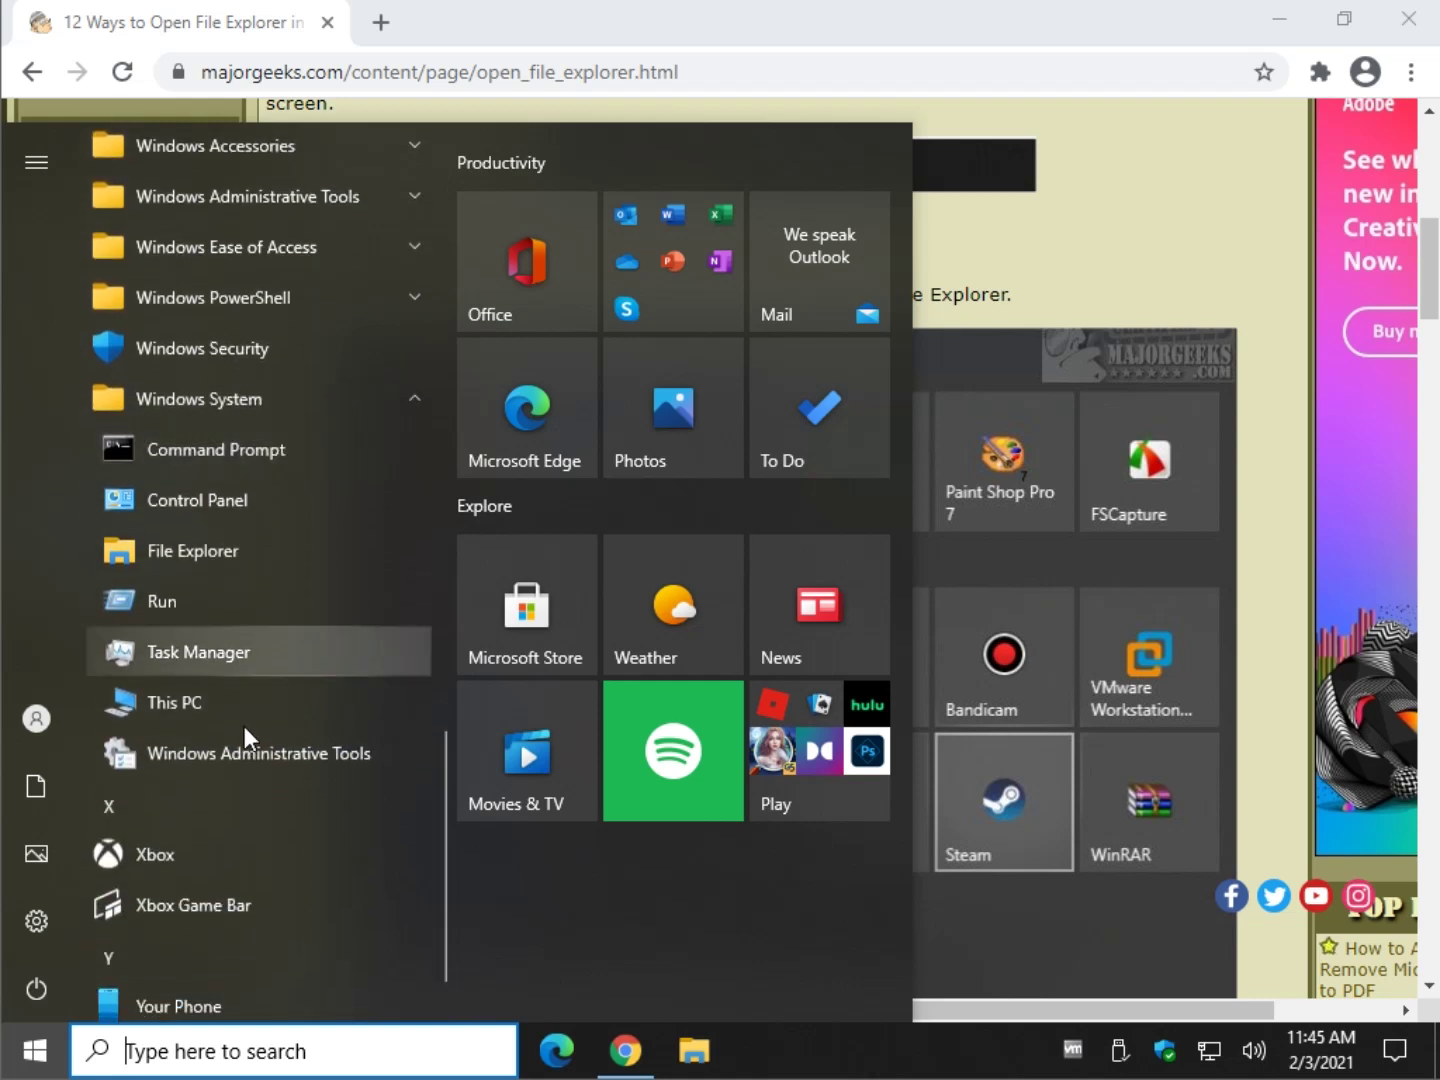
right_click(169, 557)
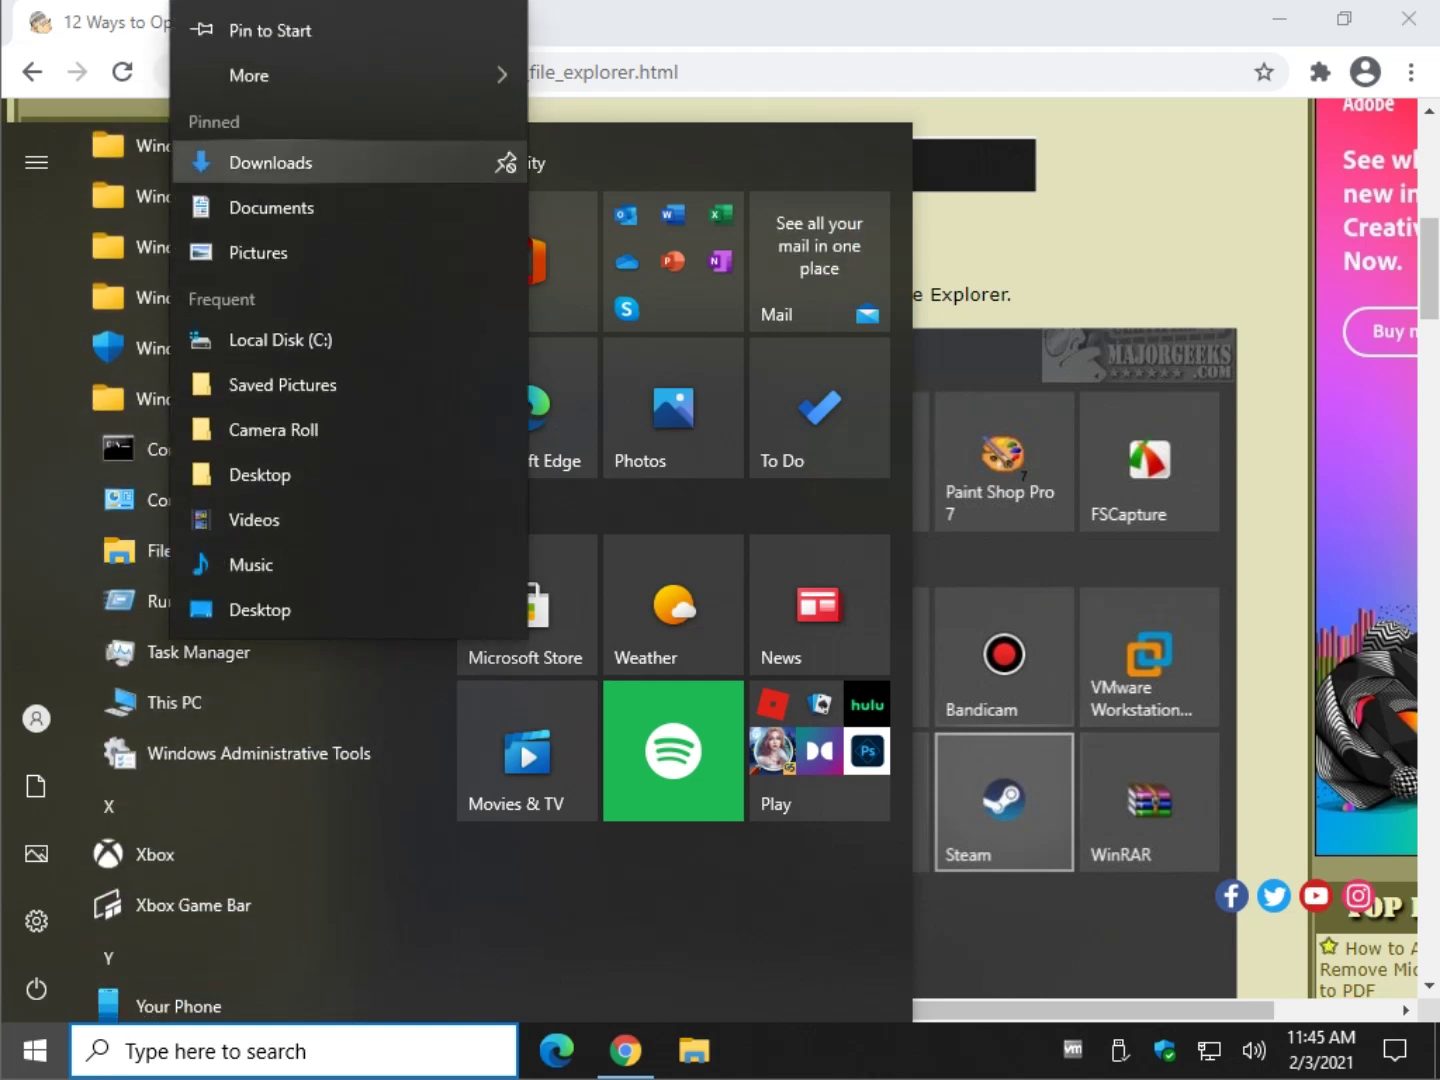
left_click(297, 23)
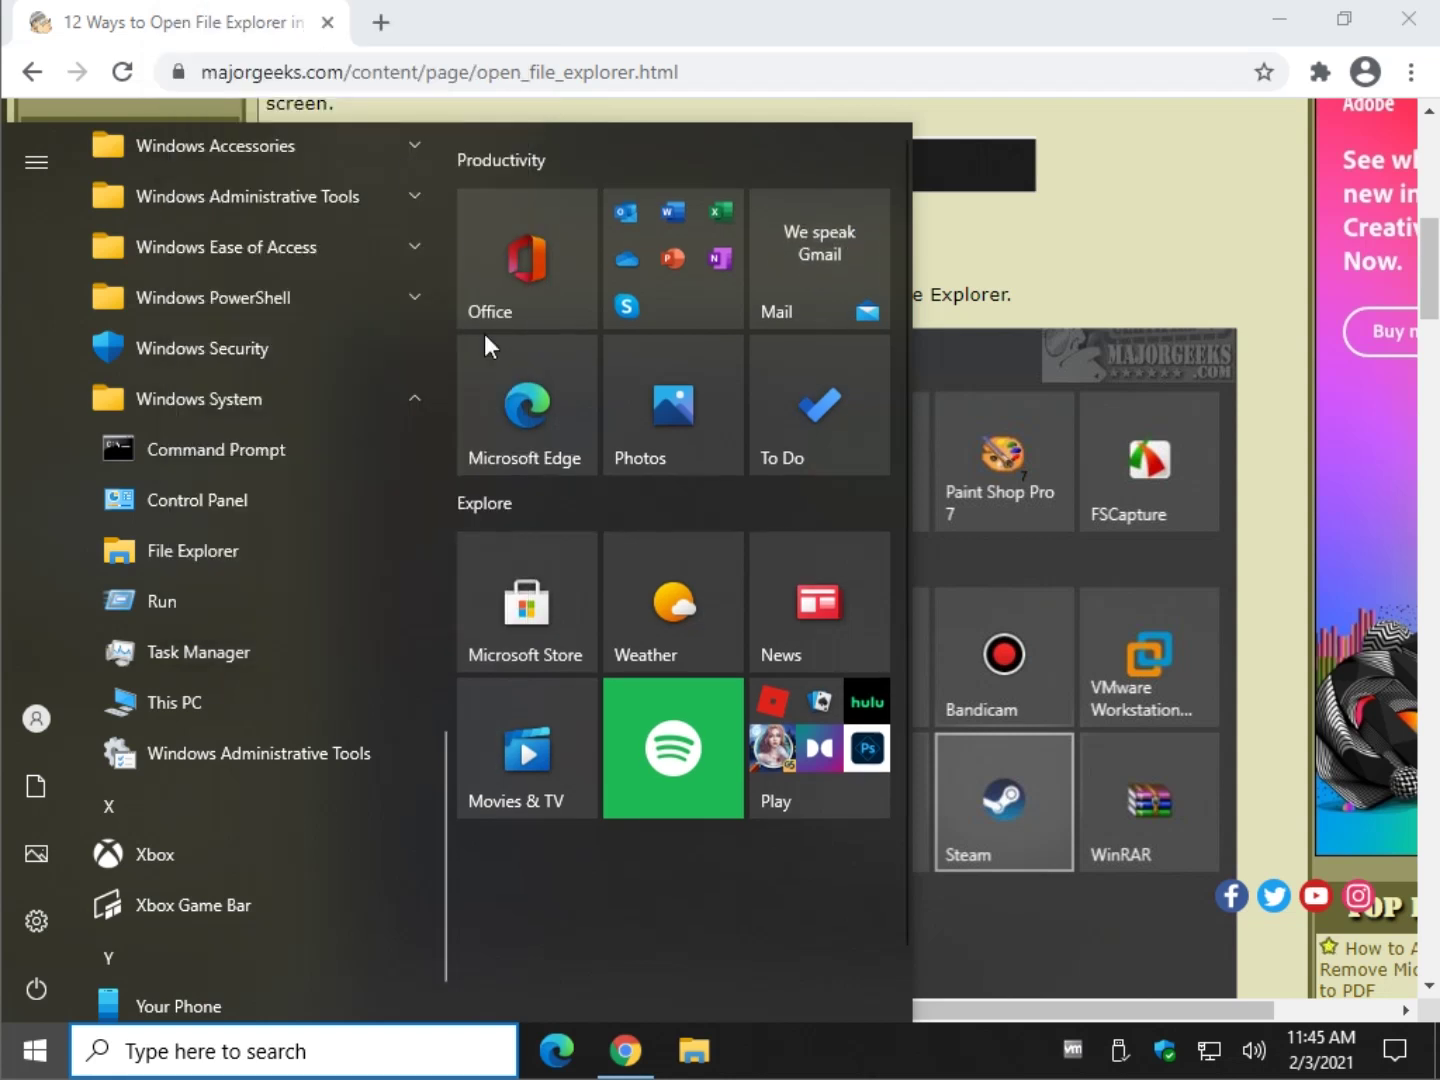
Step: Unpin File Explorer from the taskbar via More, then pin it back to the taskbar
right_click(535, 922)
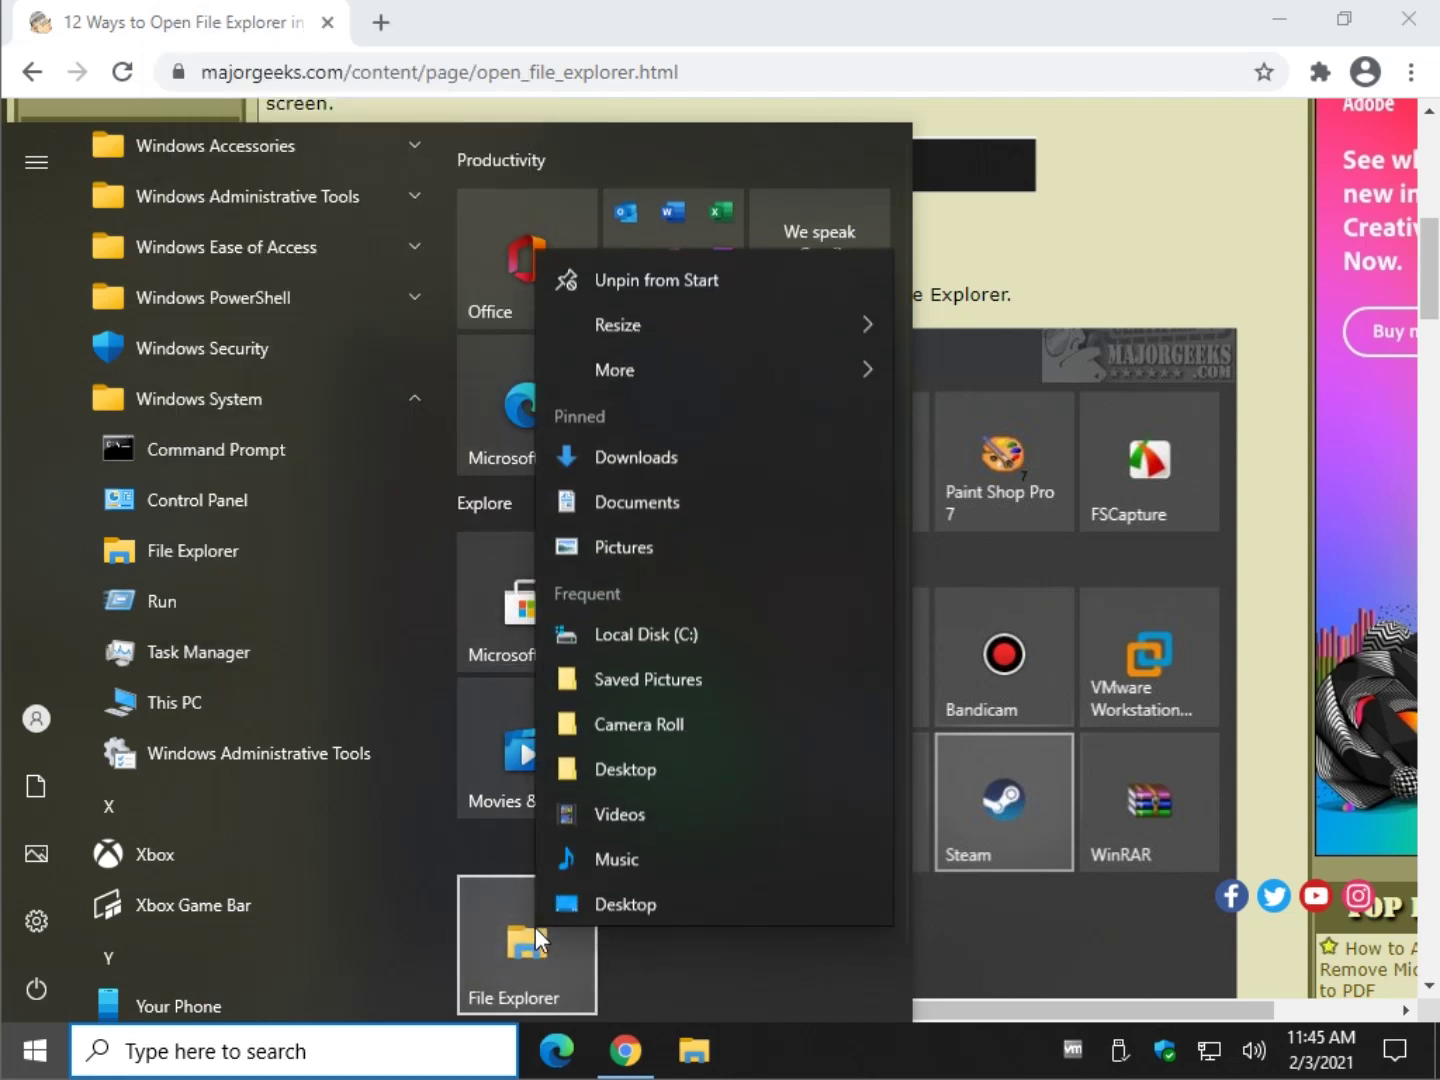
right_click(238, 551)
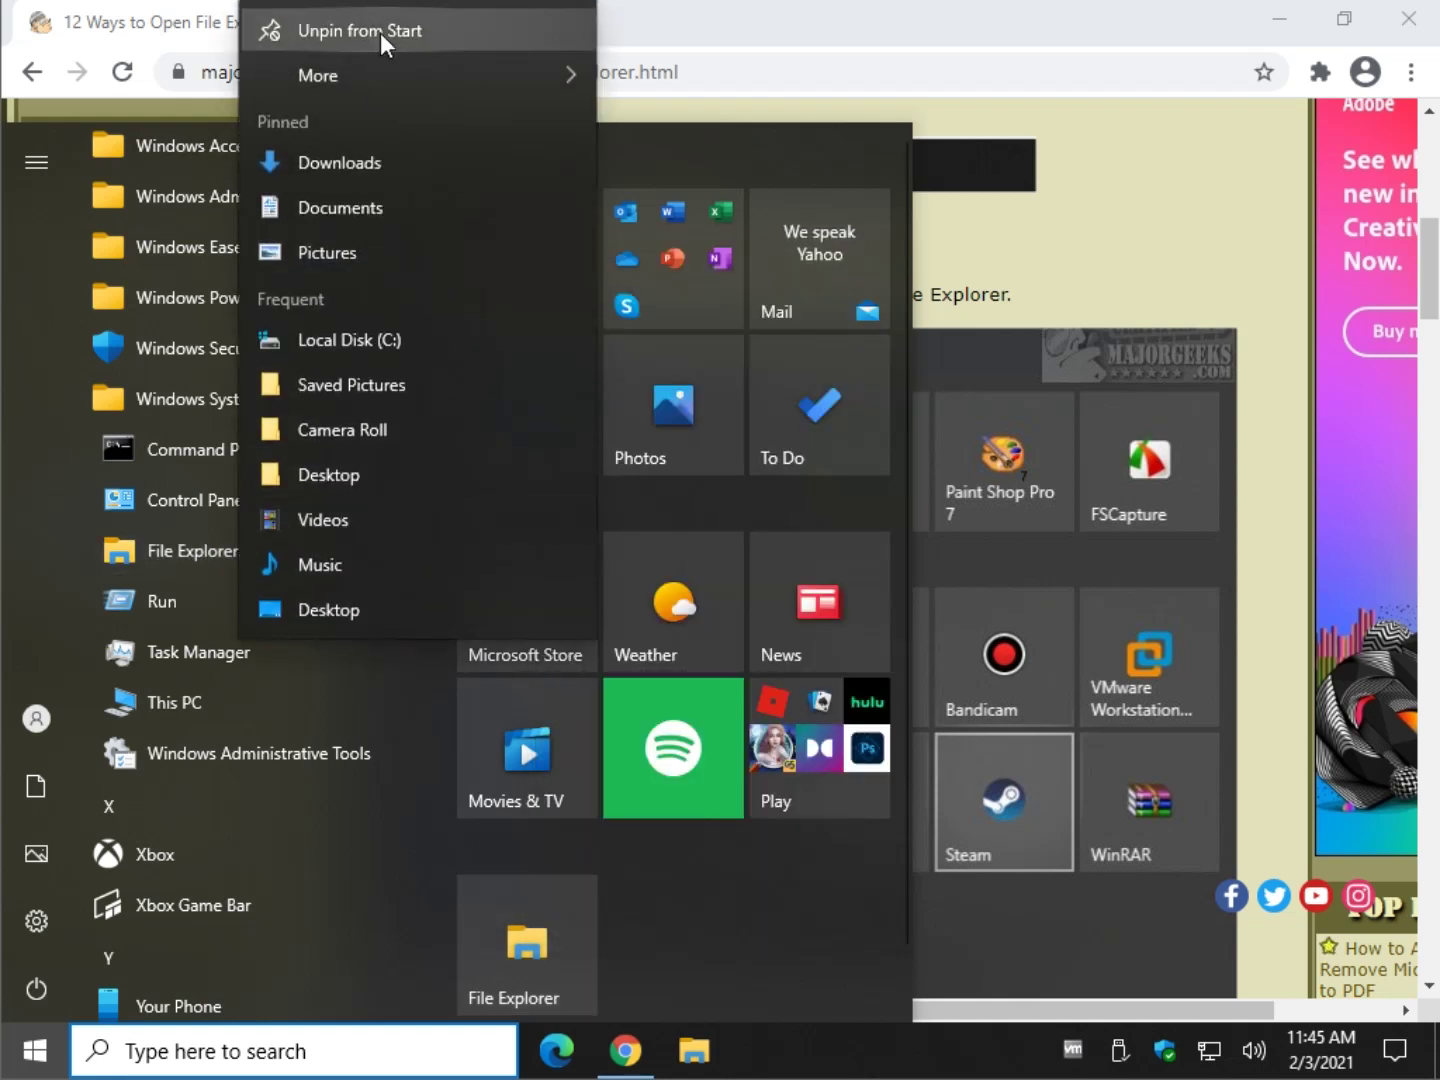
mouse_move(354, 91)
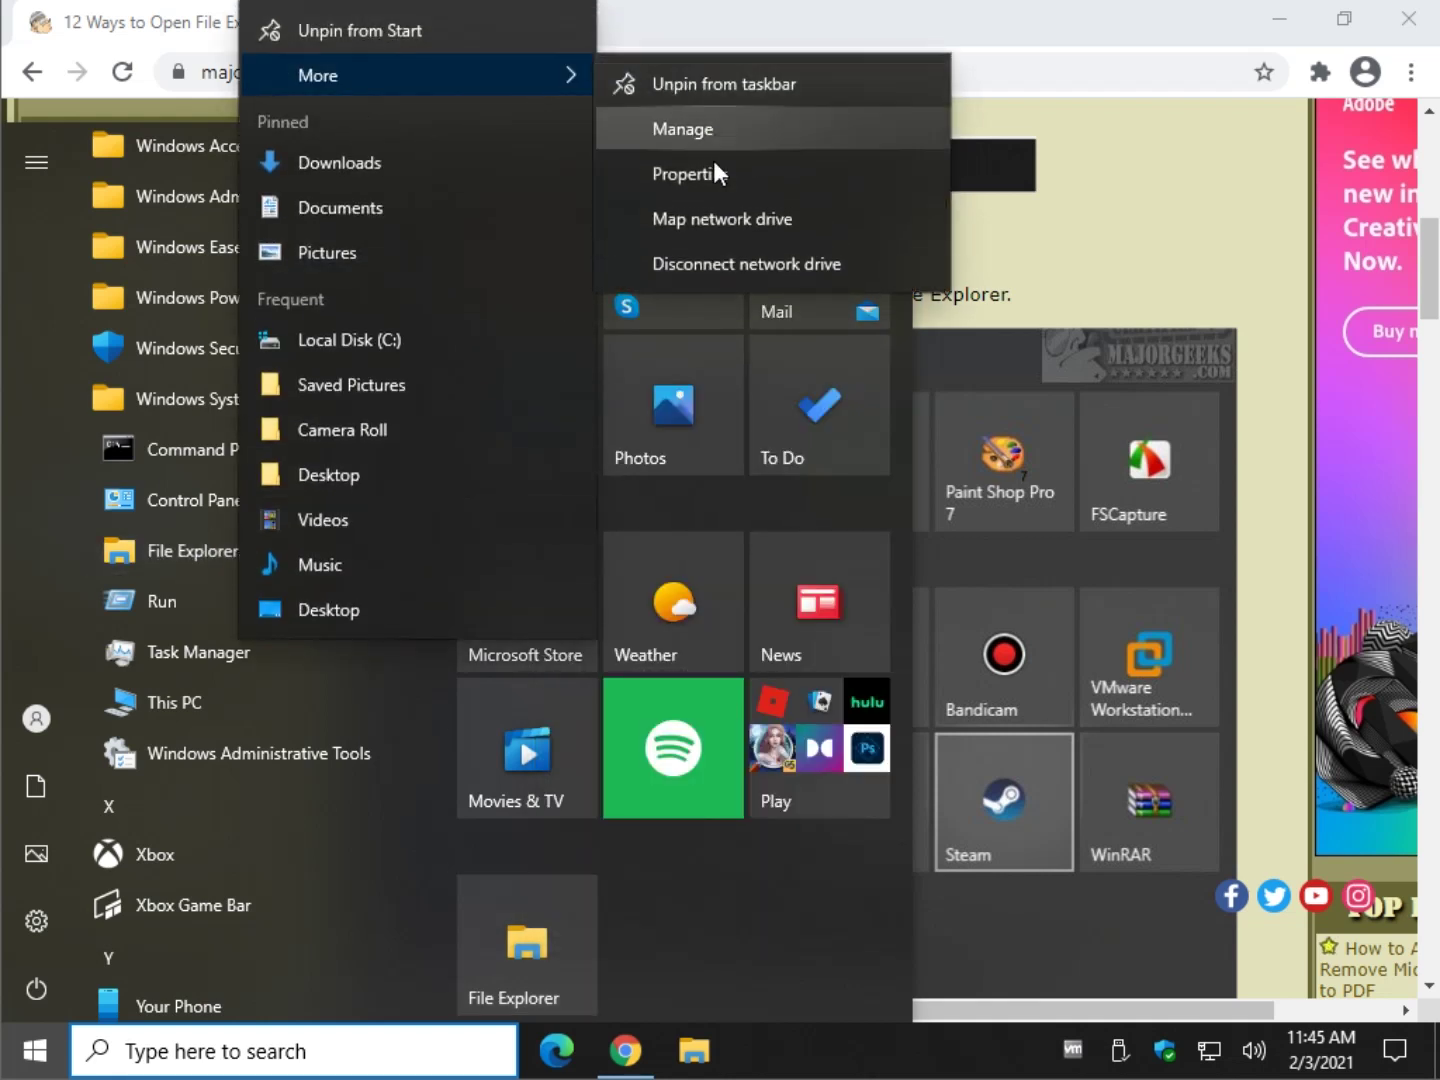
left_click(684, 90)
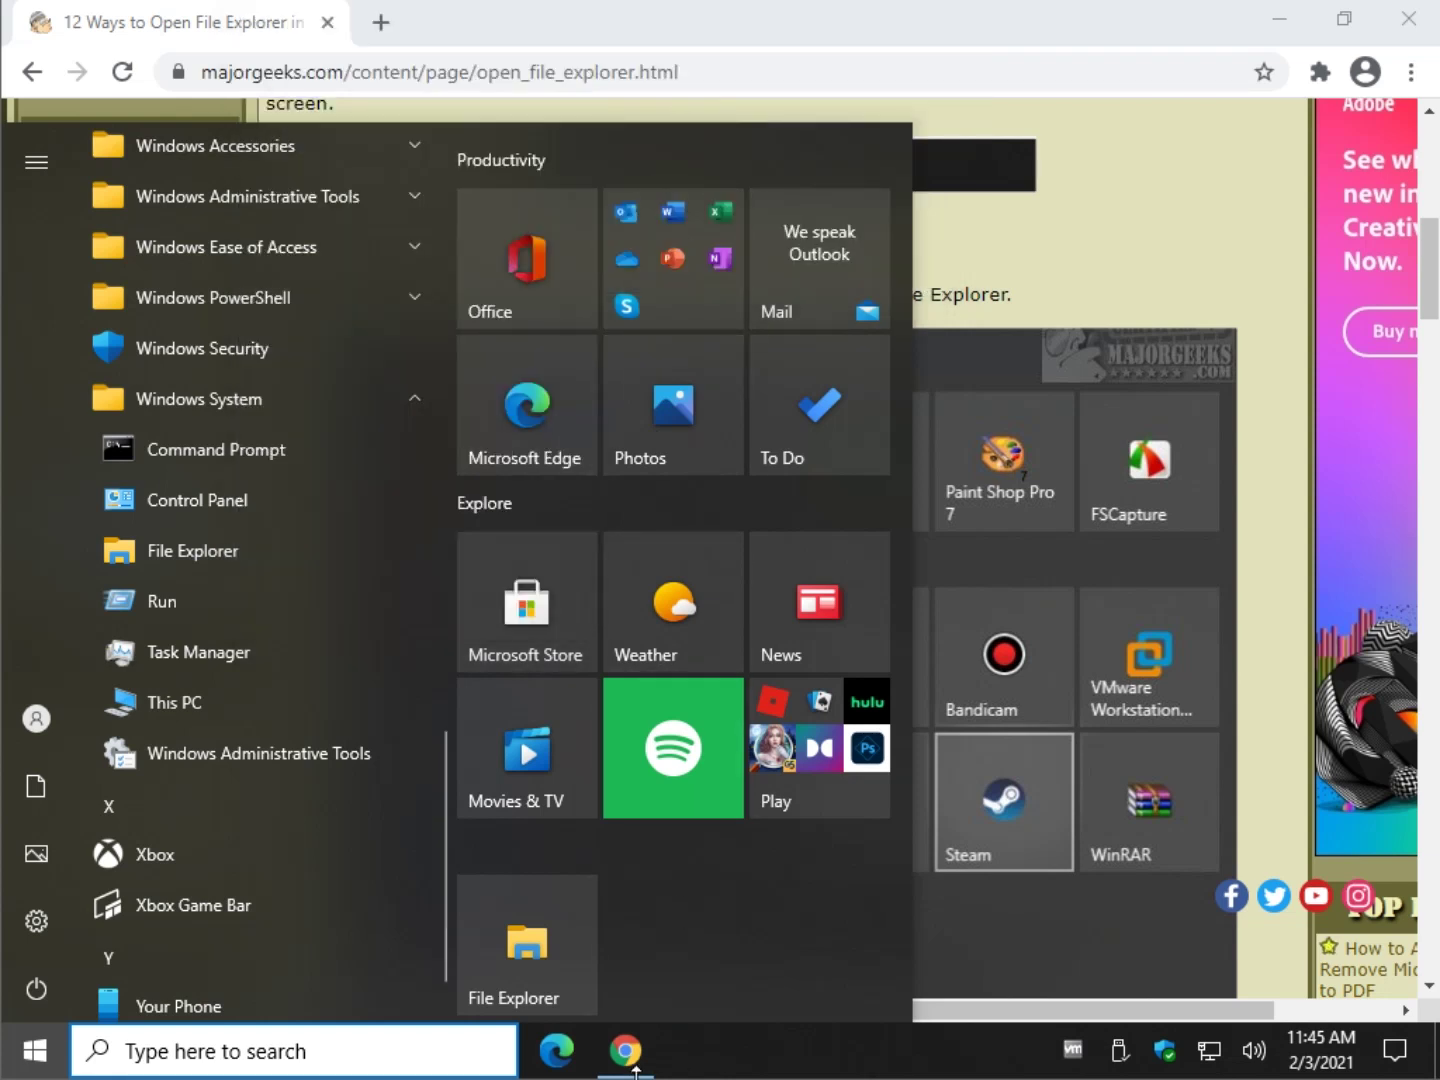
left_click(175, 552)
right_click(175, 551)
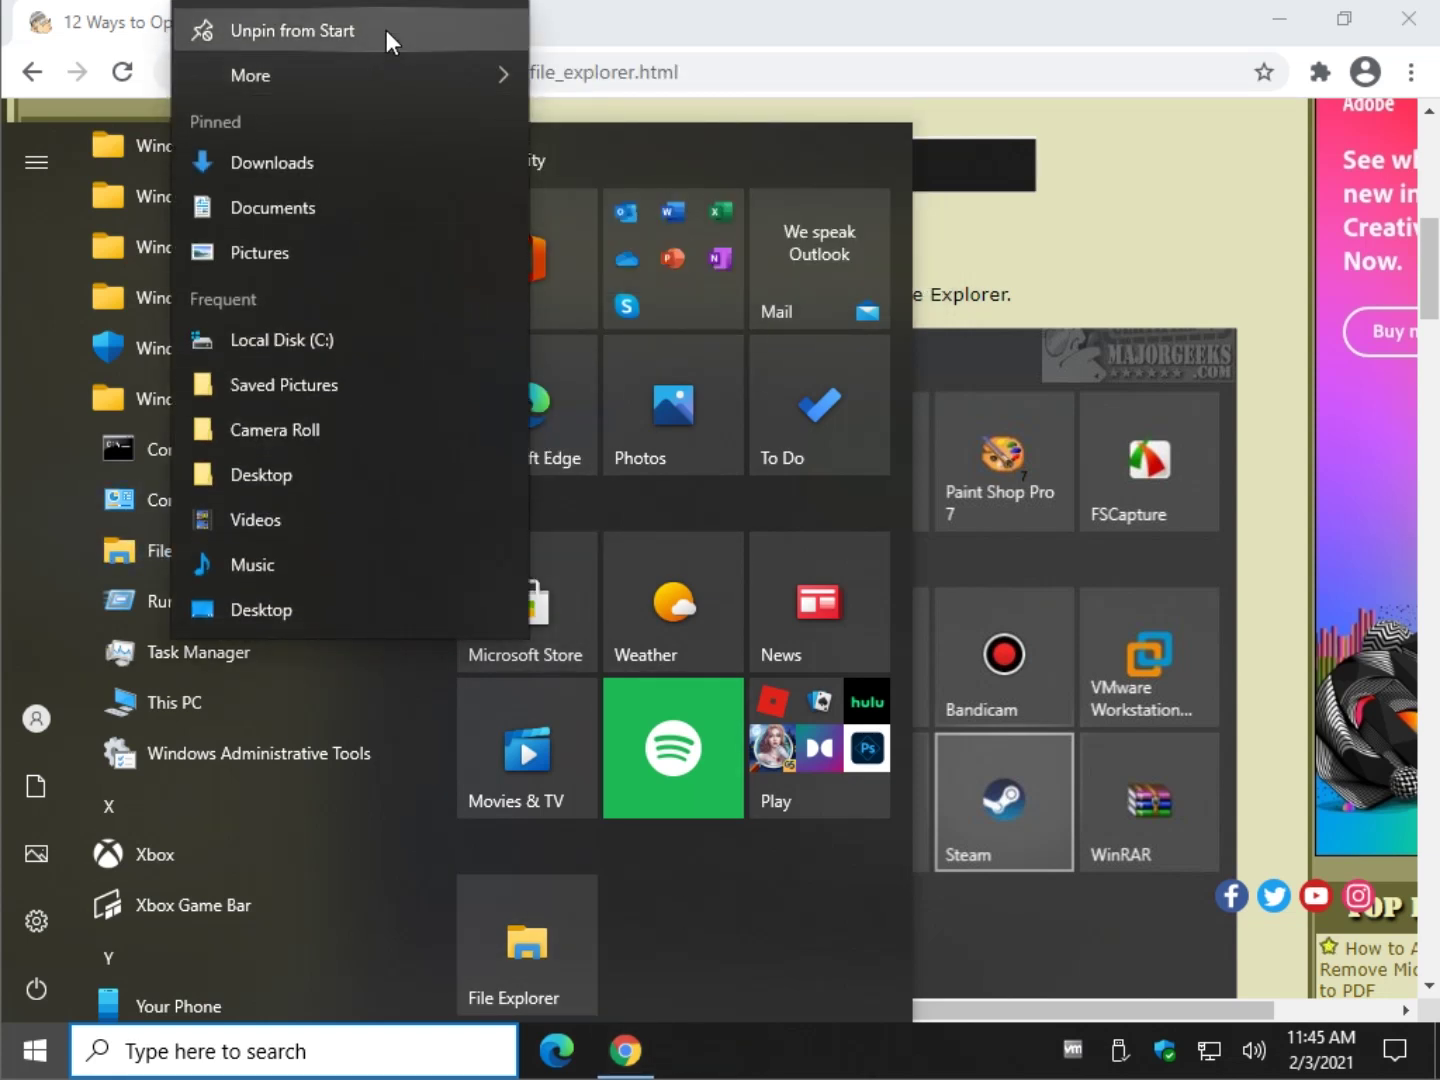
mouse_move(359, 84)
left_click(622, 80)
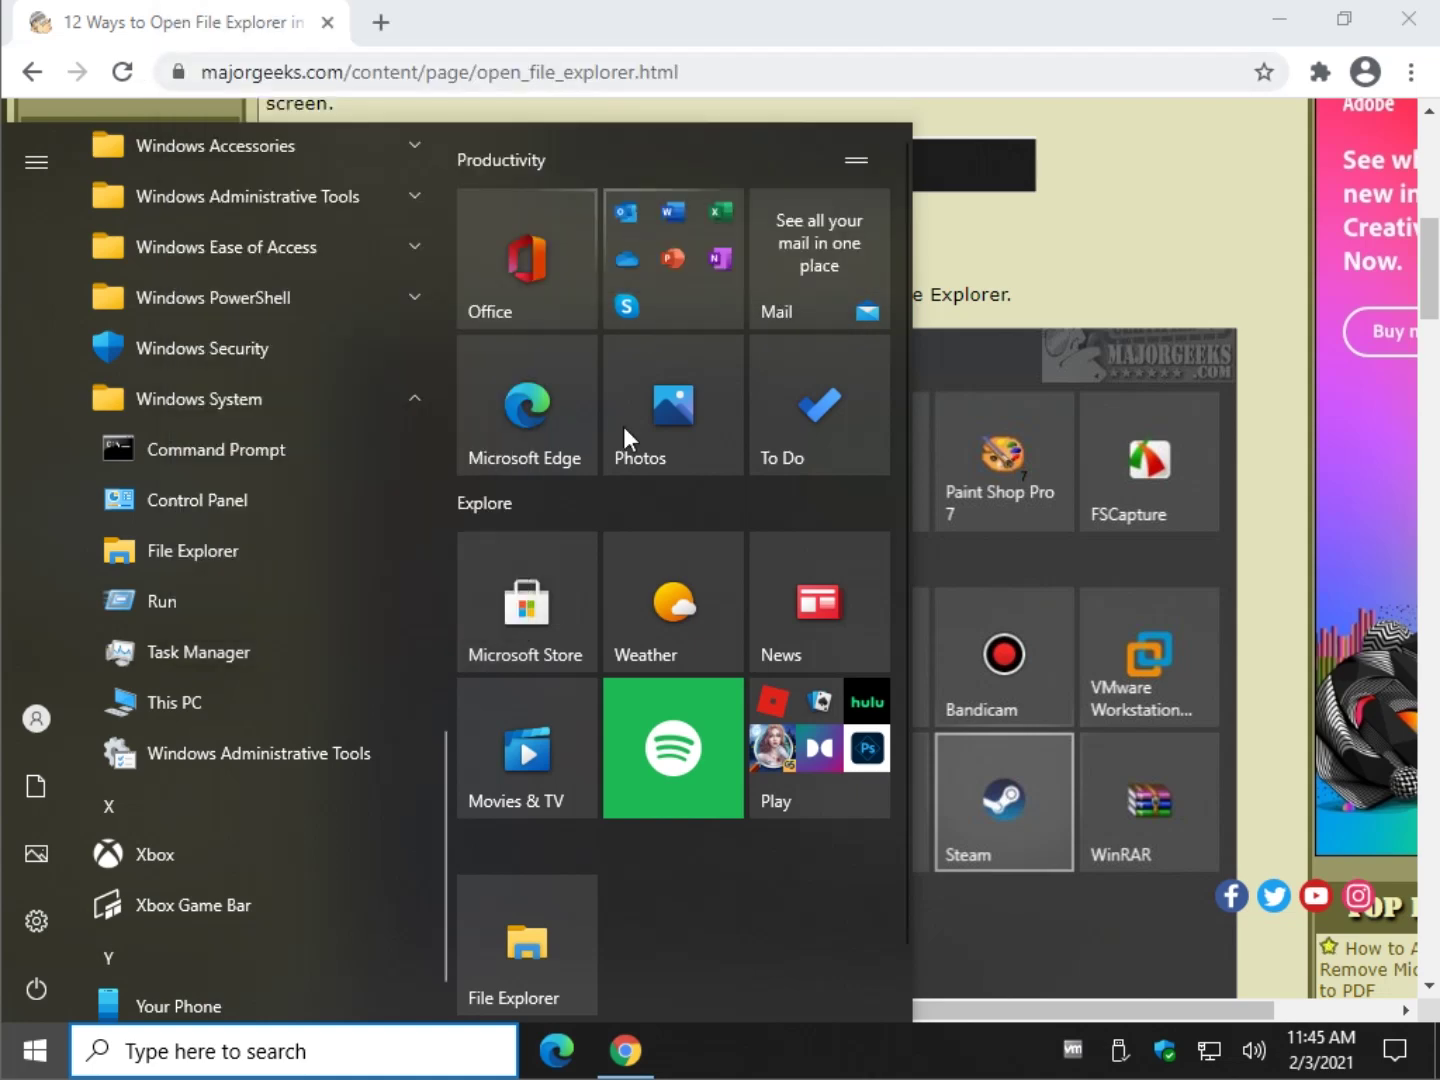
Step: Close the Start menu and open a File Explorer window from the taskbar
left_click(985, 225)
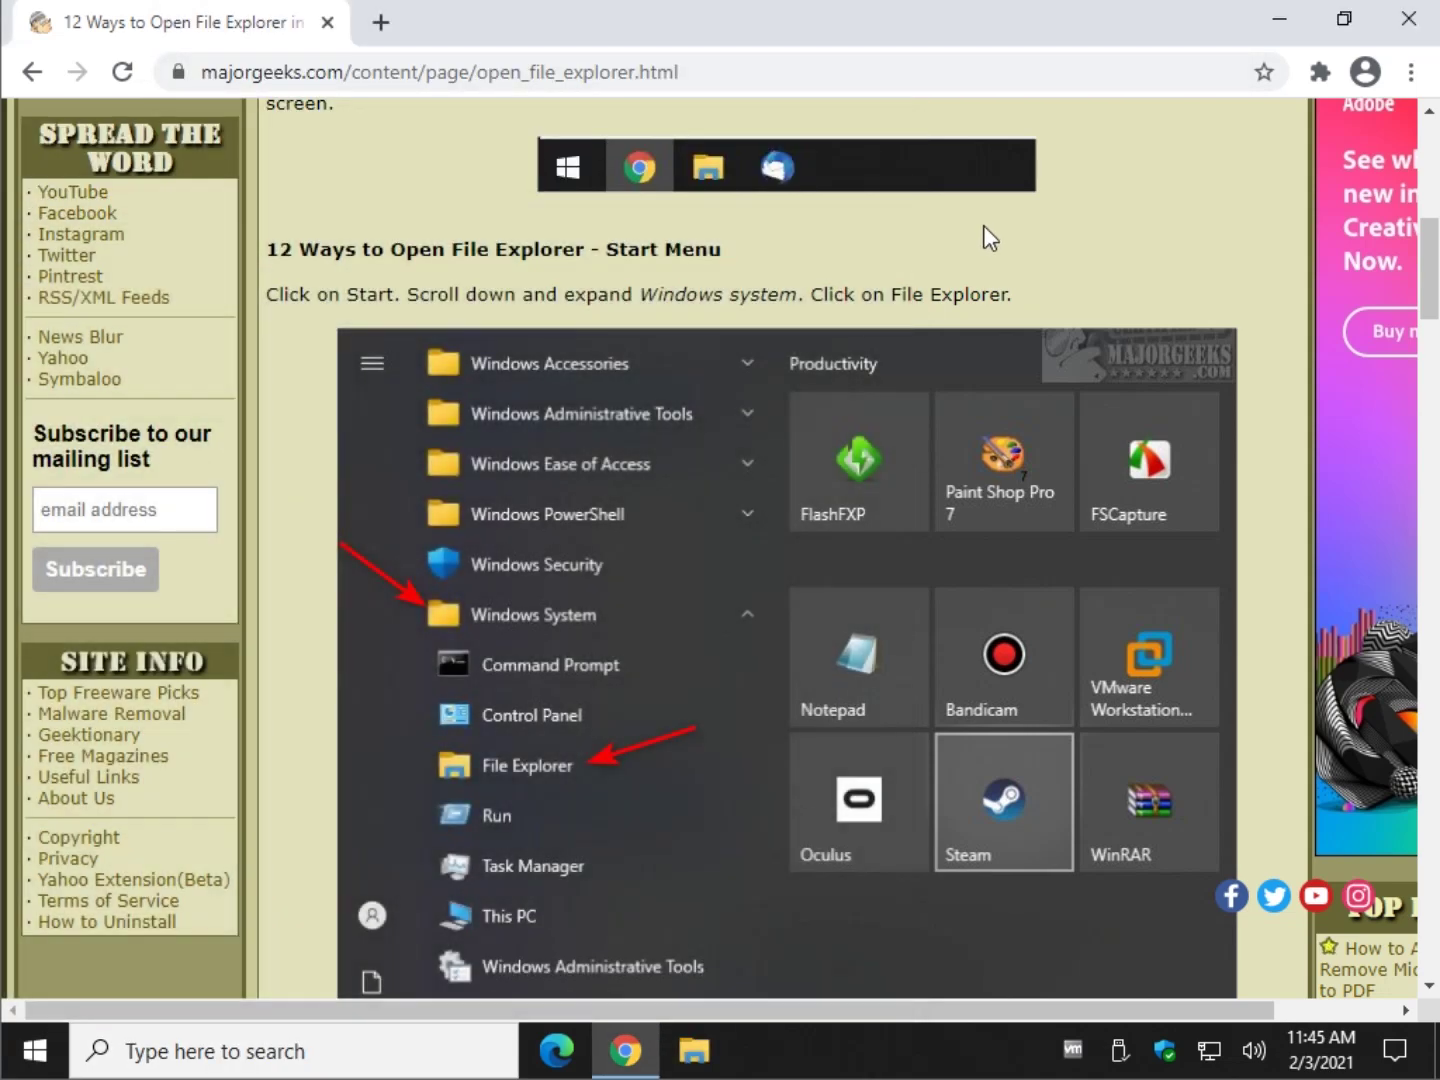
scroll(415, 513, "down", 8)
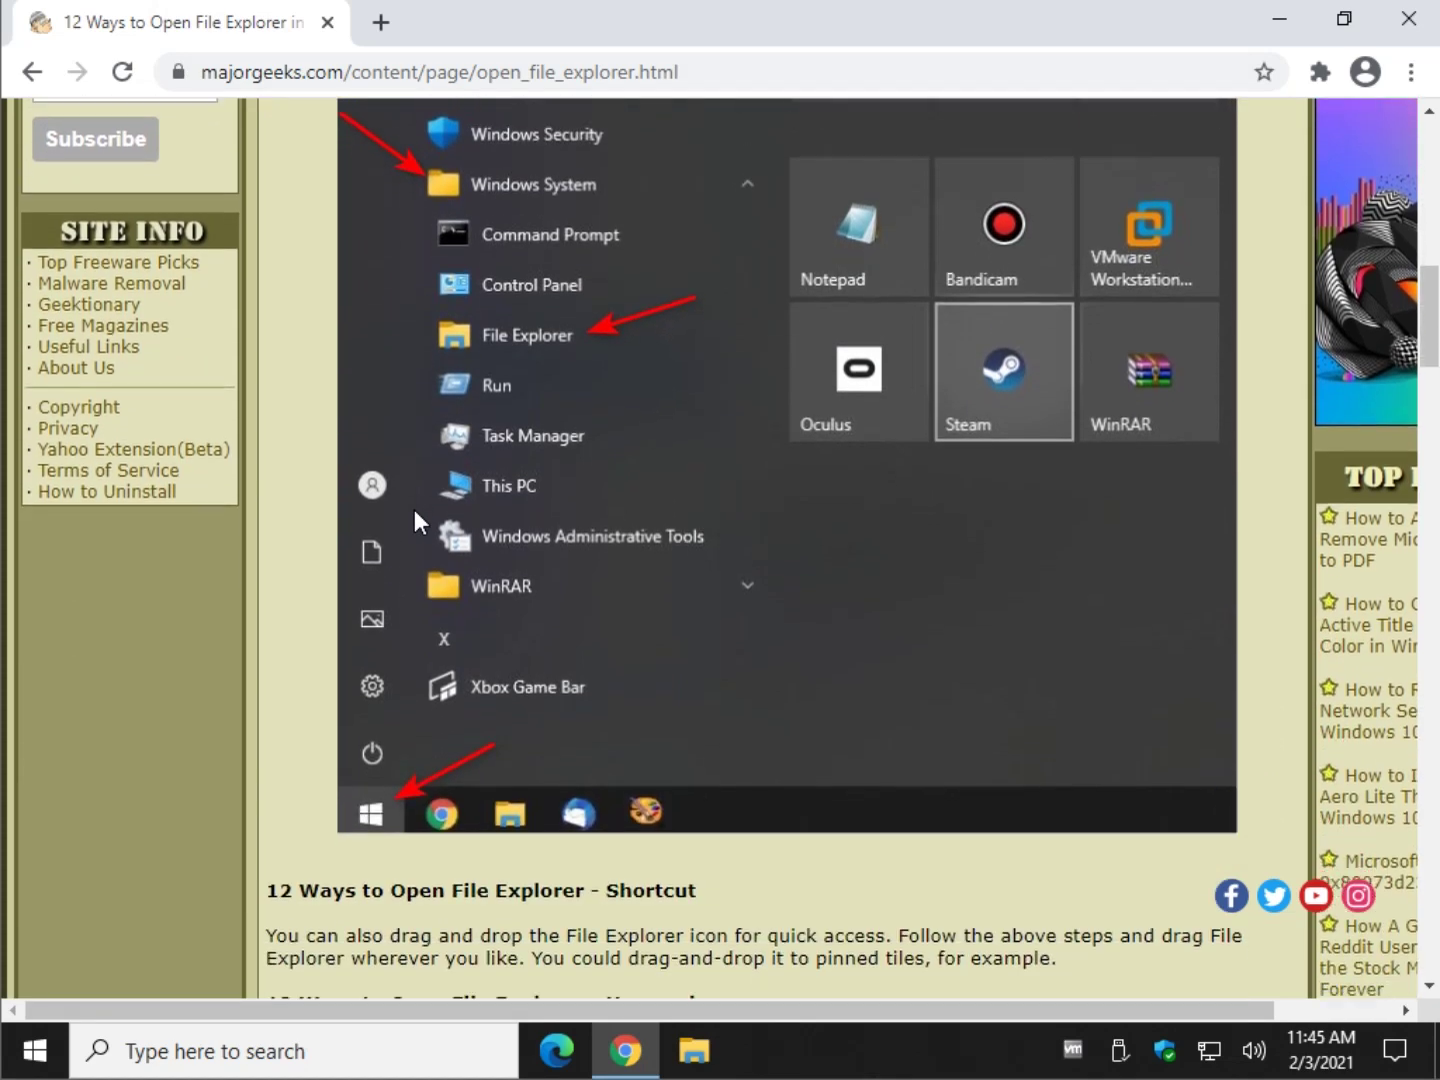
scroll(406, 519, "down", 3)
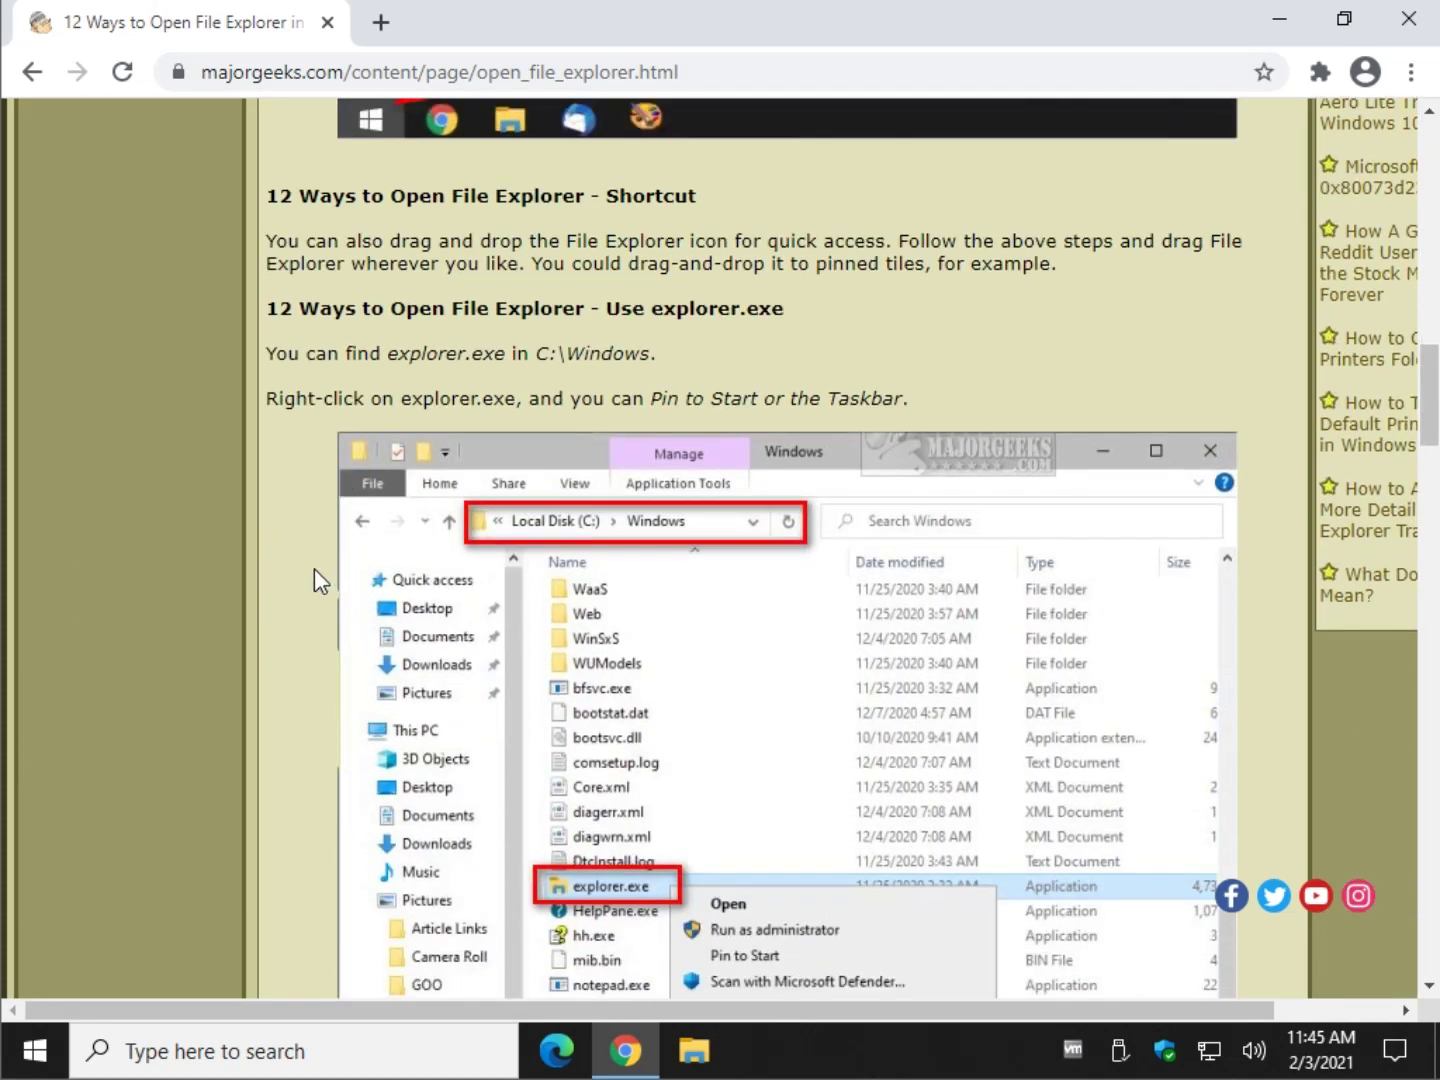
scroll(200, 965, "down", 2)
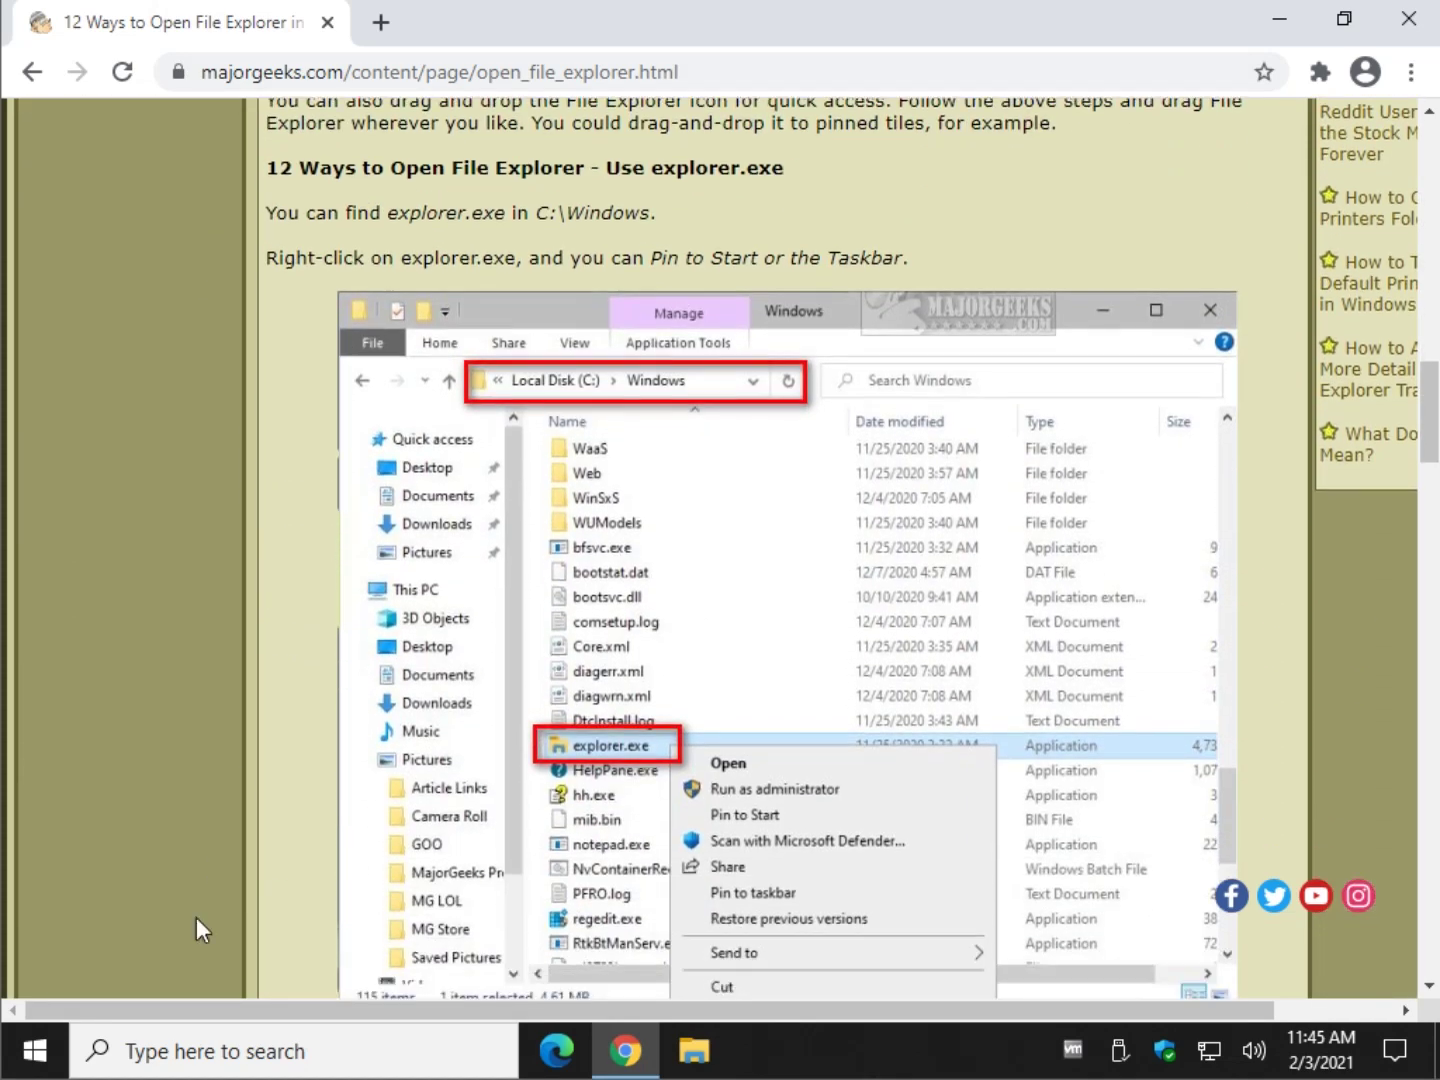
left_click(694, 1050)
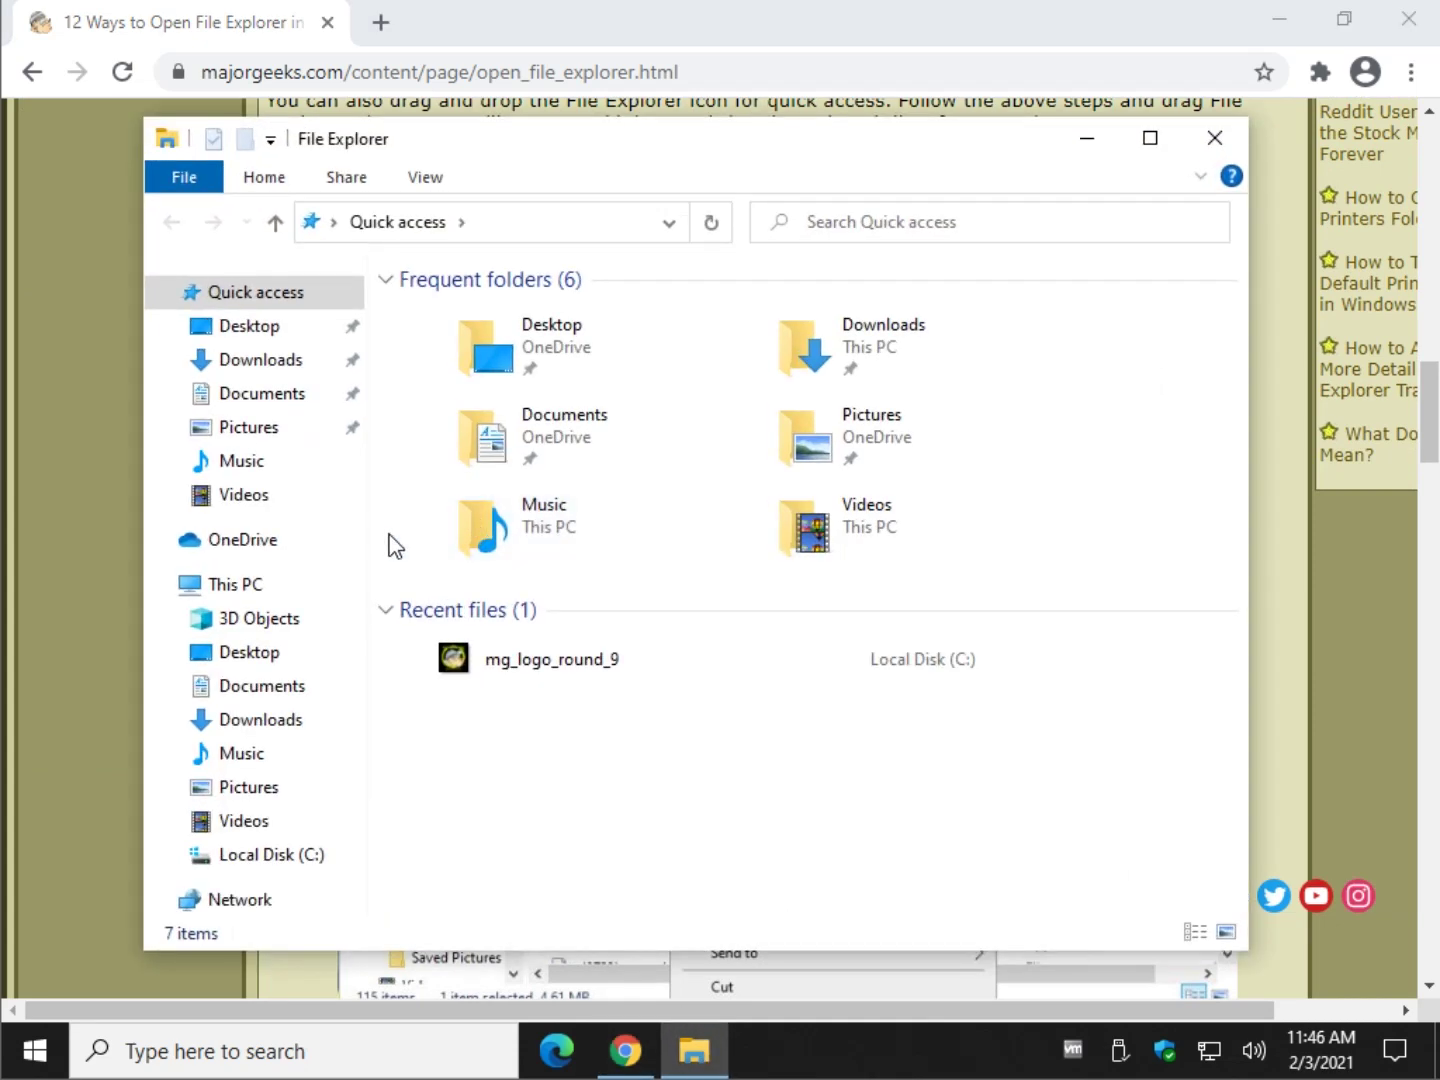
left_click_drag(663, 153, 707, 123)
Step: Open the Windows folder on Local Disk (C:) and scroll to find explorer
left_click(289, 828)
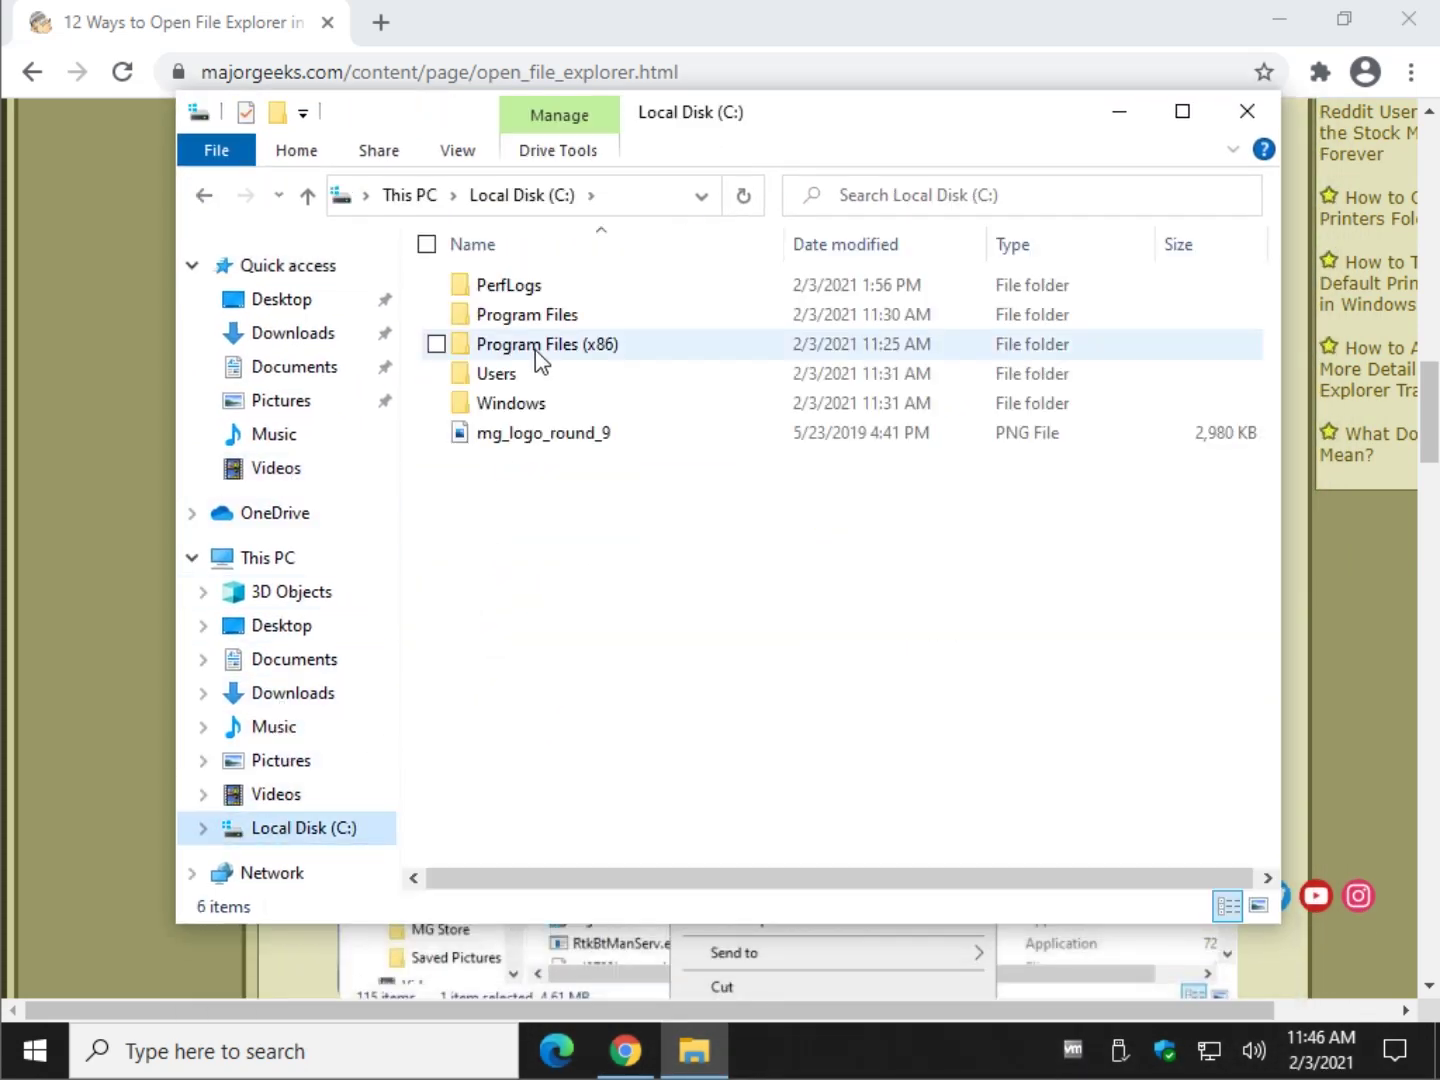
left_click(519, 410)
double_click(518, 403)
scroll(661, 611, "down", 12)
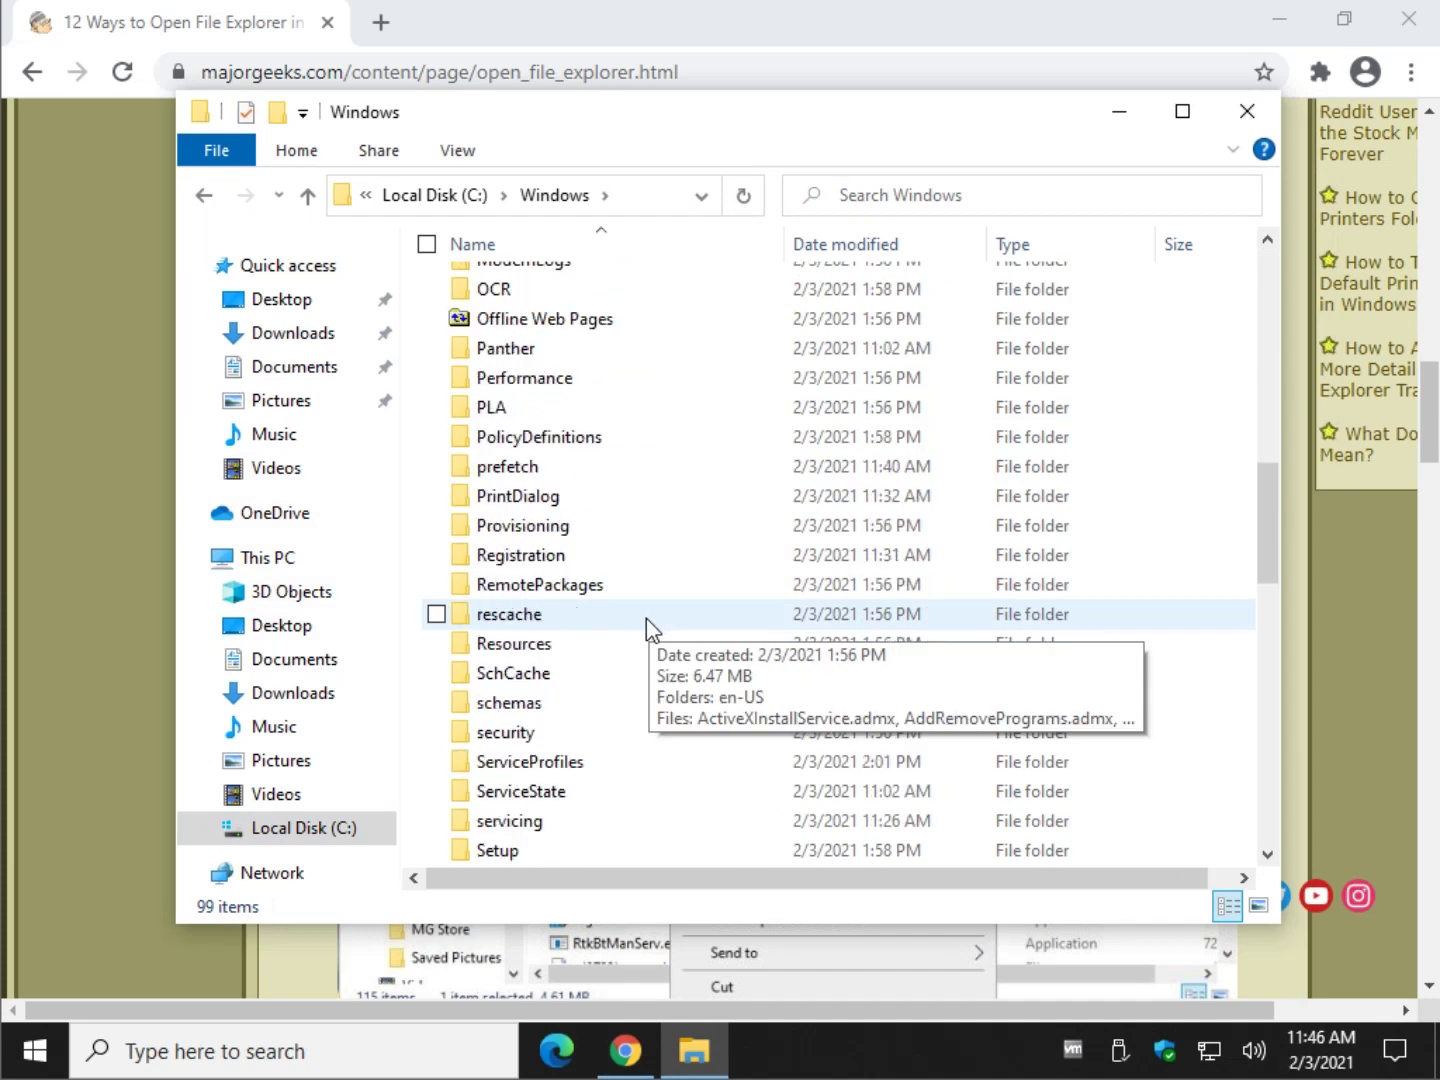
scroll(639, 621, "down", 1)
scroll(639, 621, "up", 6)
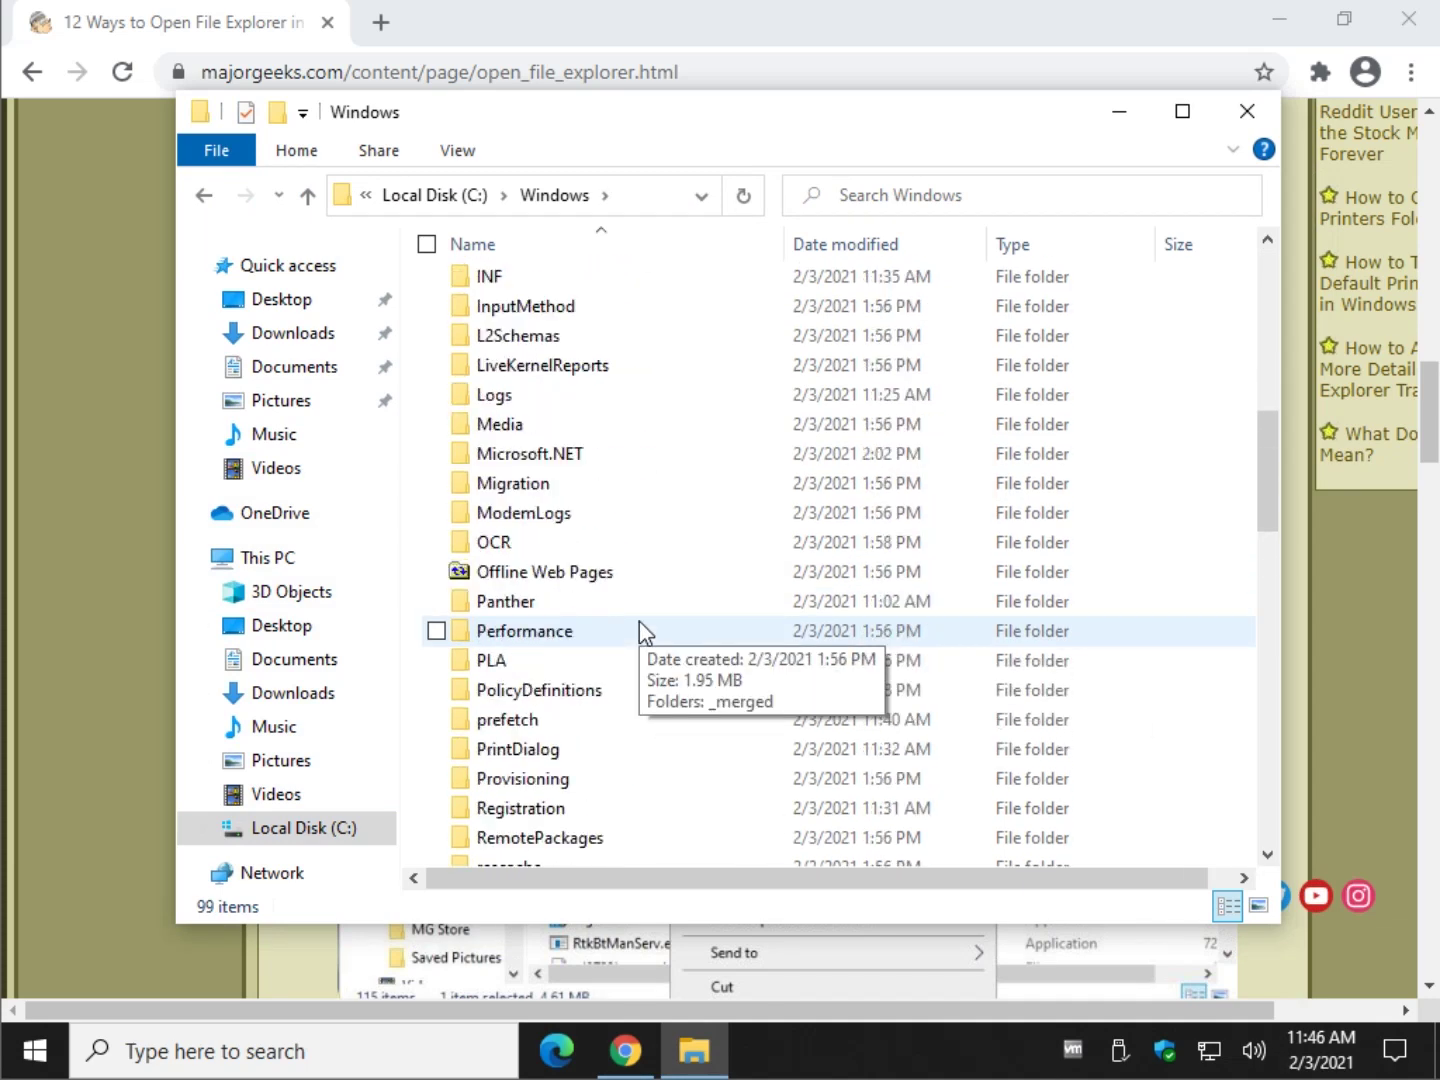
scroll(587, 640, "up", 4)
scroll(586, 640, "down", 11)
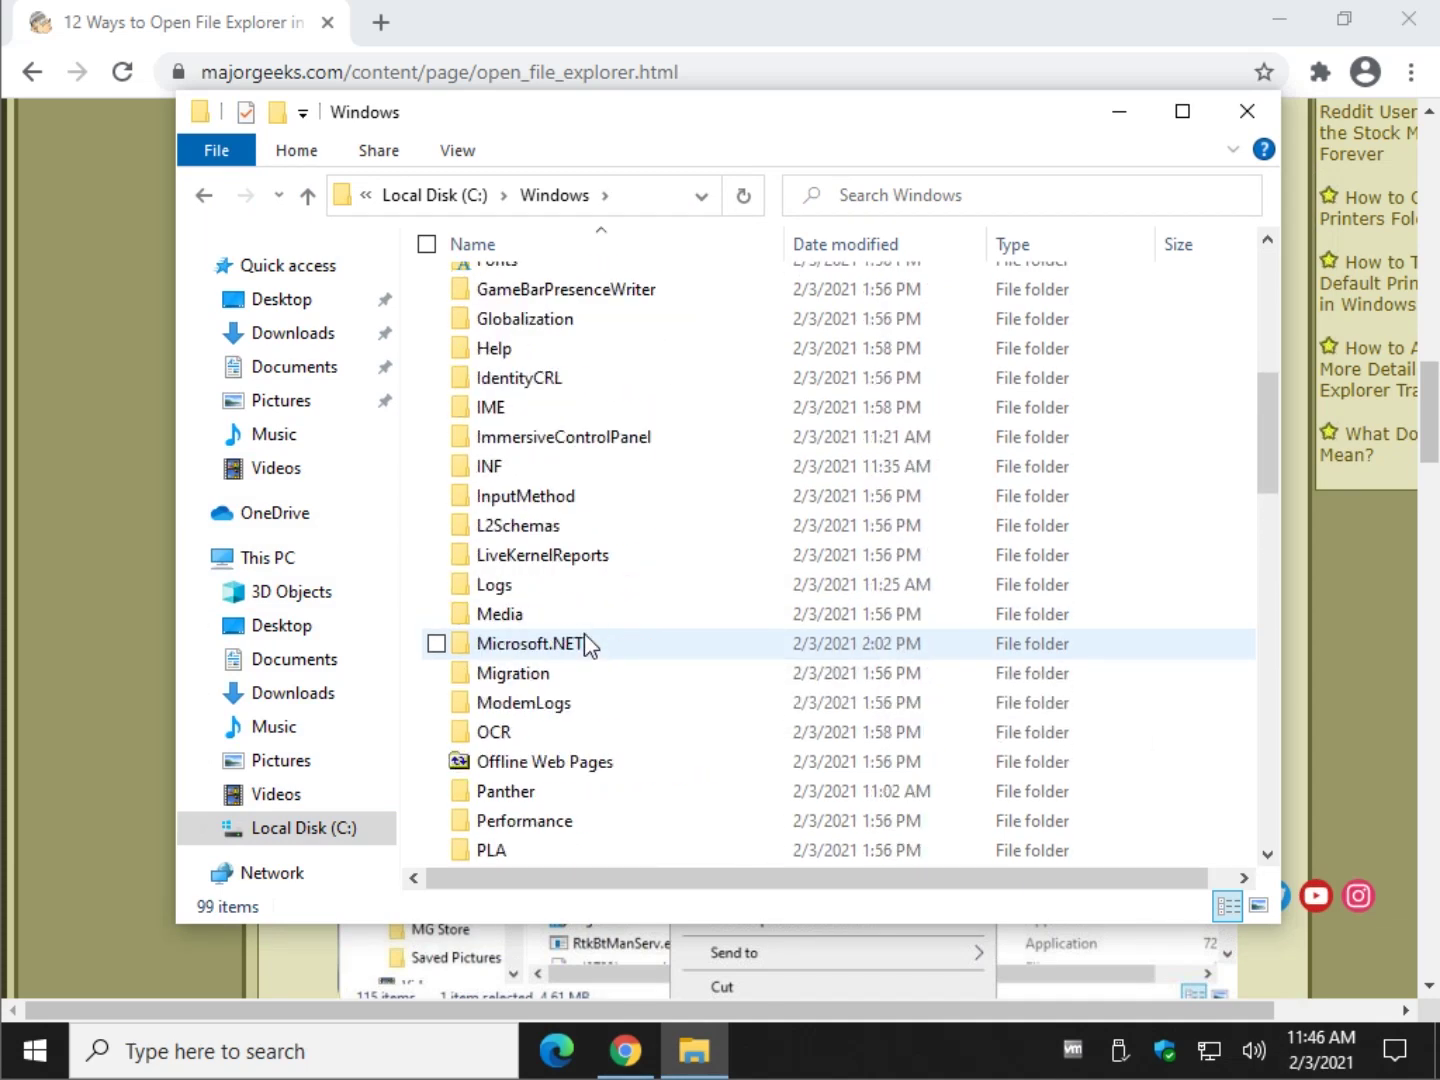
scroll(584, 644, "down", 8)
scroll(584, 644, "up", 1)
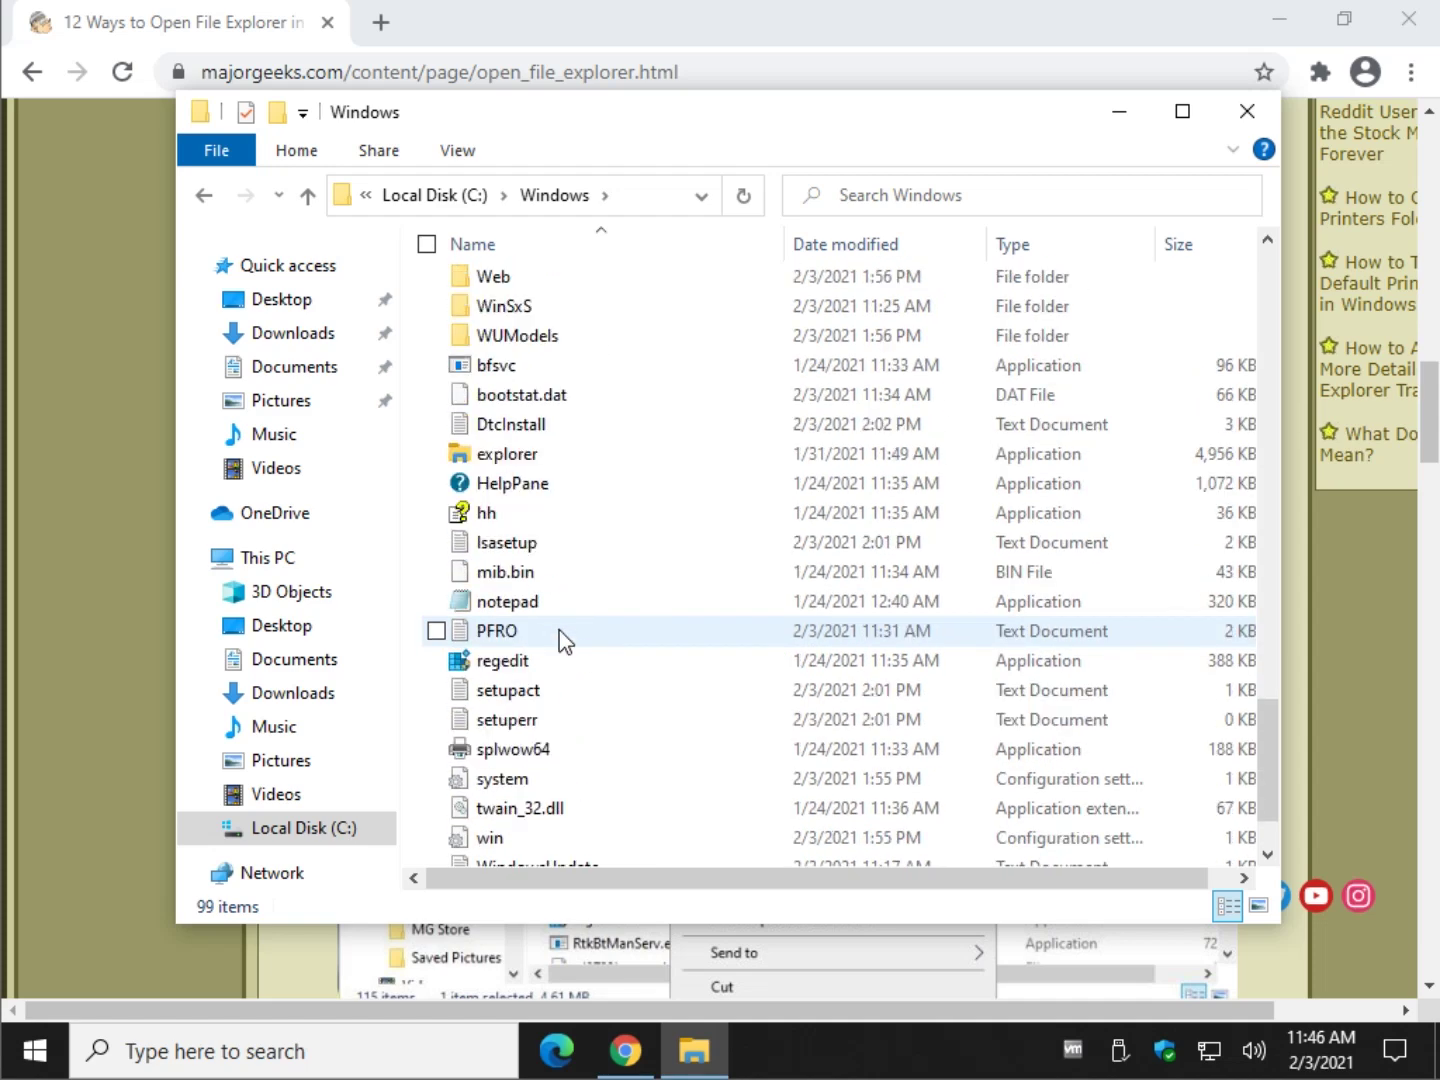
Step: Launch explorer from the Windows folder, close the new window, and view the file's options
left_click(541, 455)
double_click(541, 455)
left_click(1291, 142)
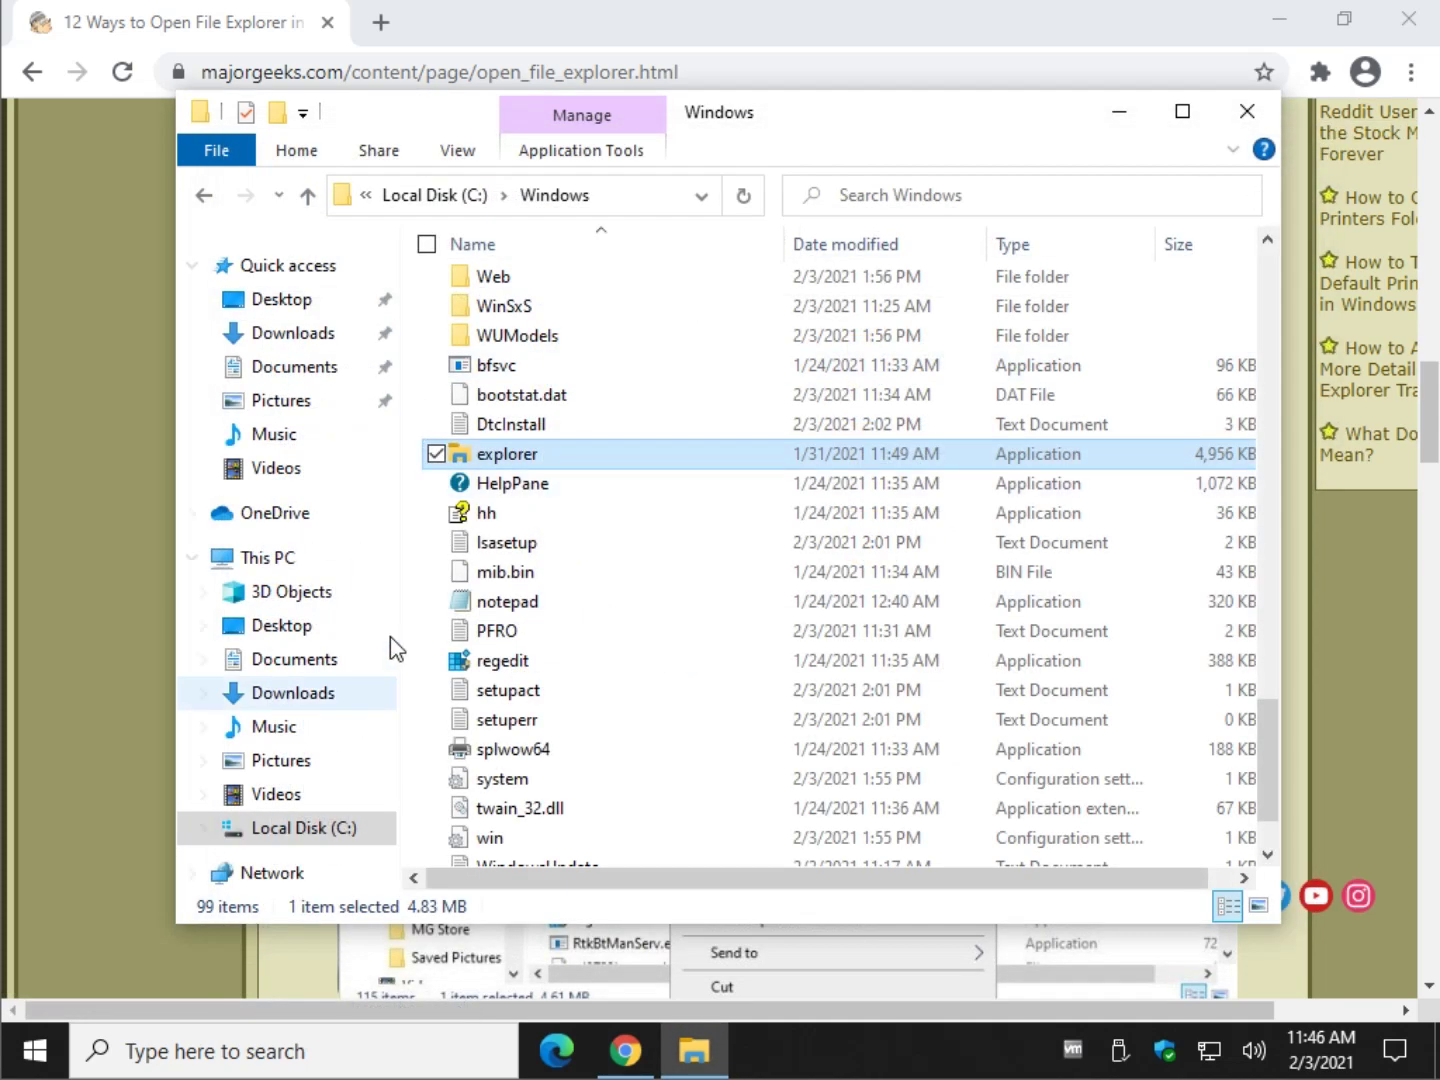
right_click(591, 452)
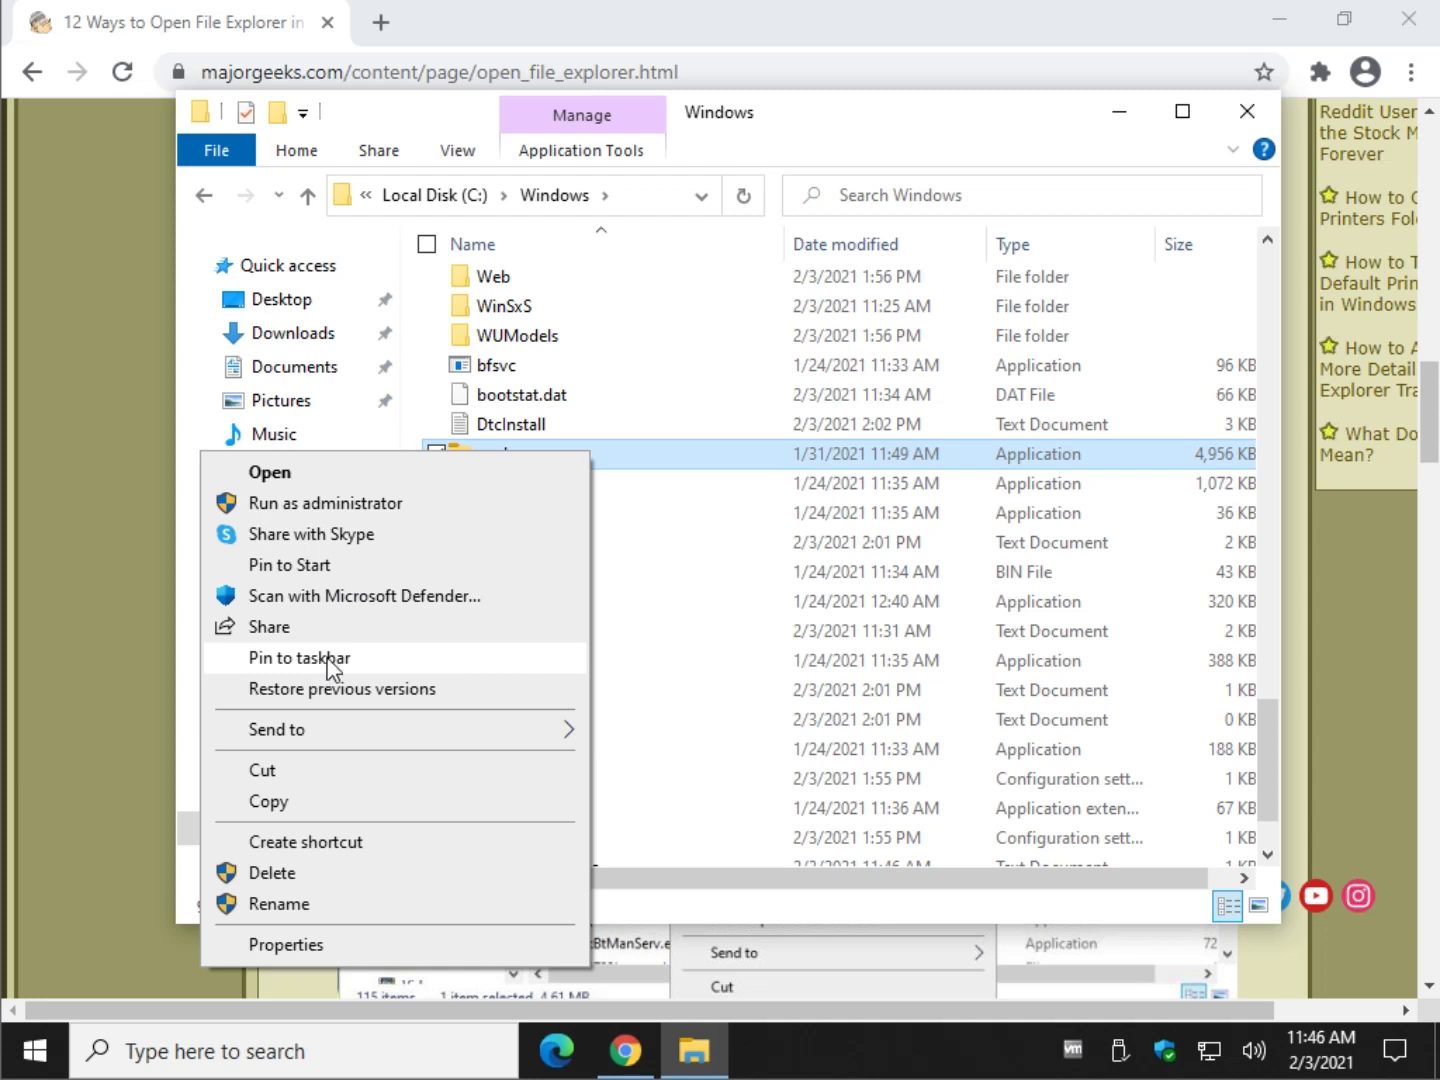
left_click(345, 803)
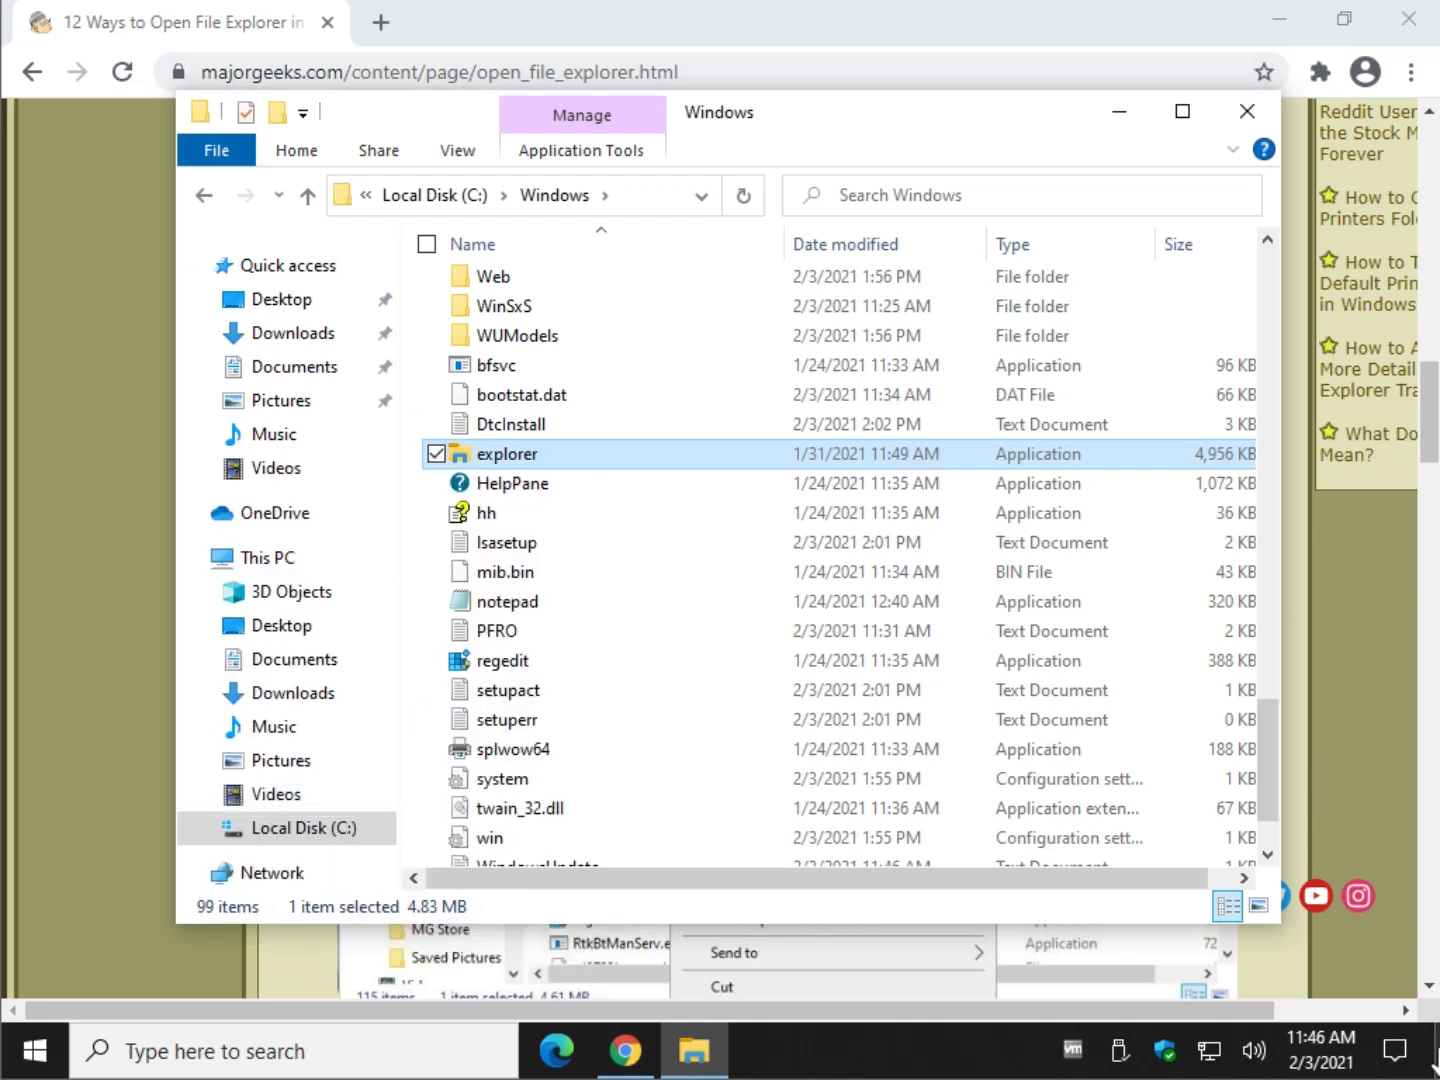
left_click(1395, 1050)
Step: Paste explorer onto the desktop, open File Explorer from it, close it, and delete the icon
left_click(780, 431)
left_click(1247, 111)
left_click(1276, 22)
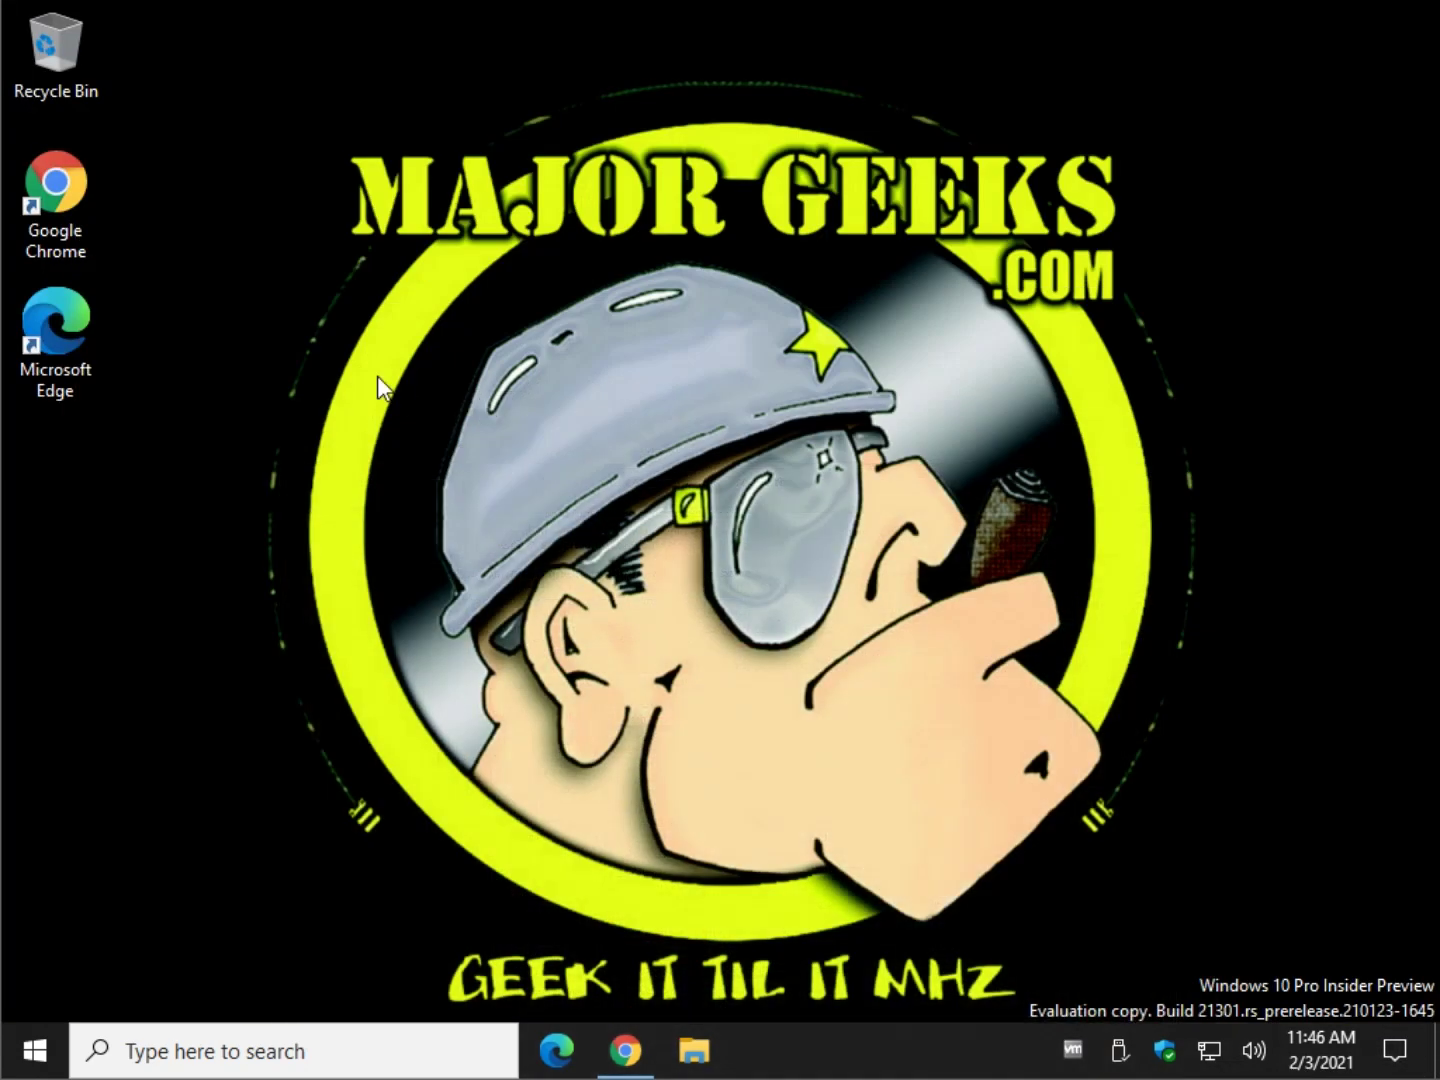
right_click(235, 323)
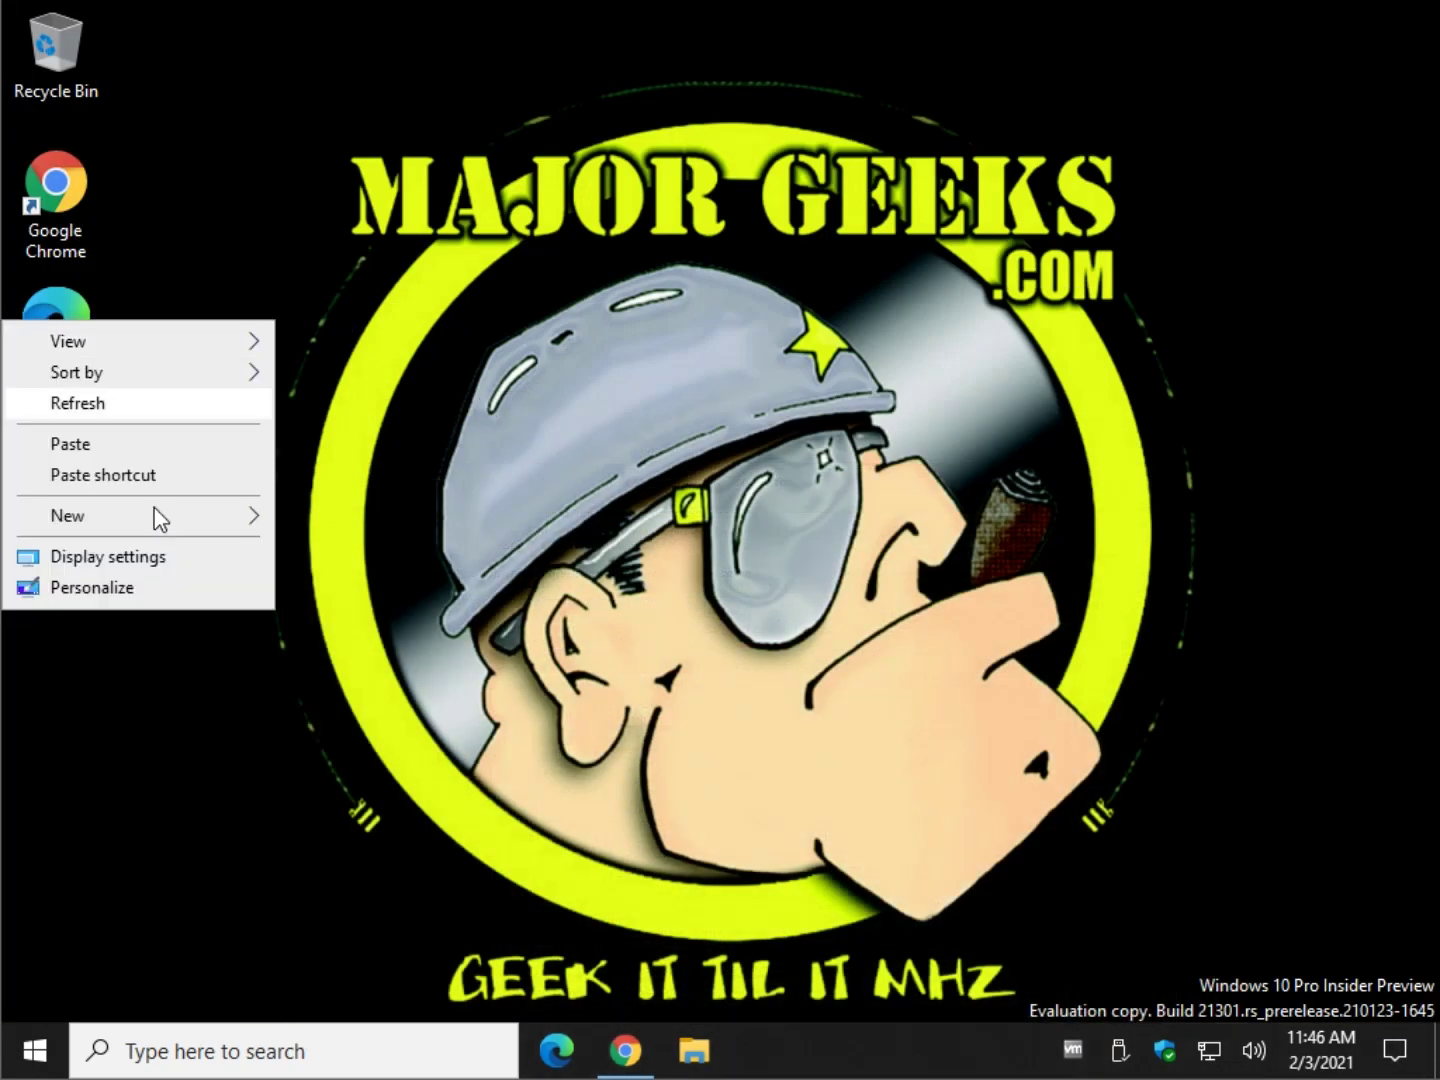
left_click(154, 446)
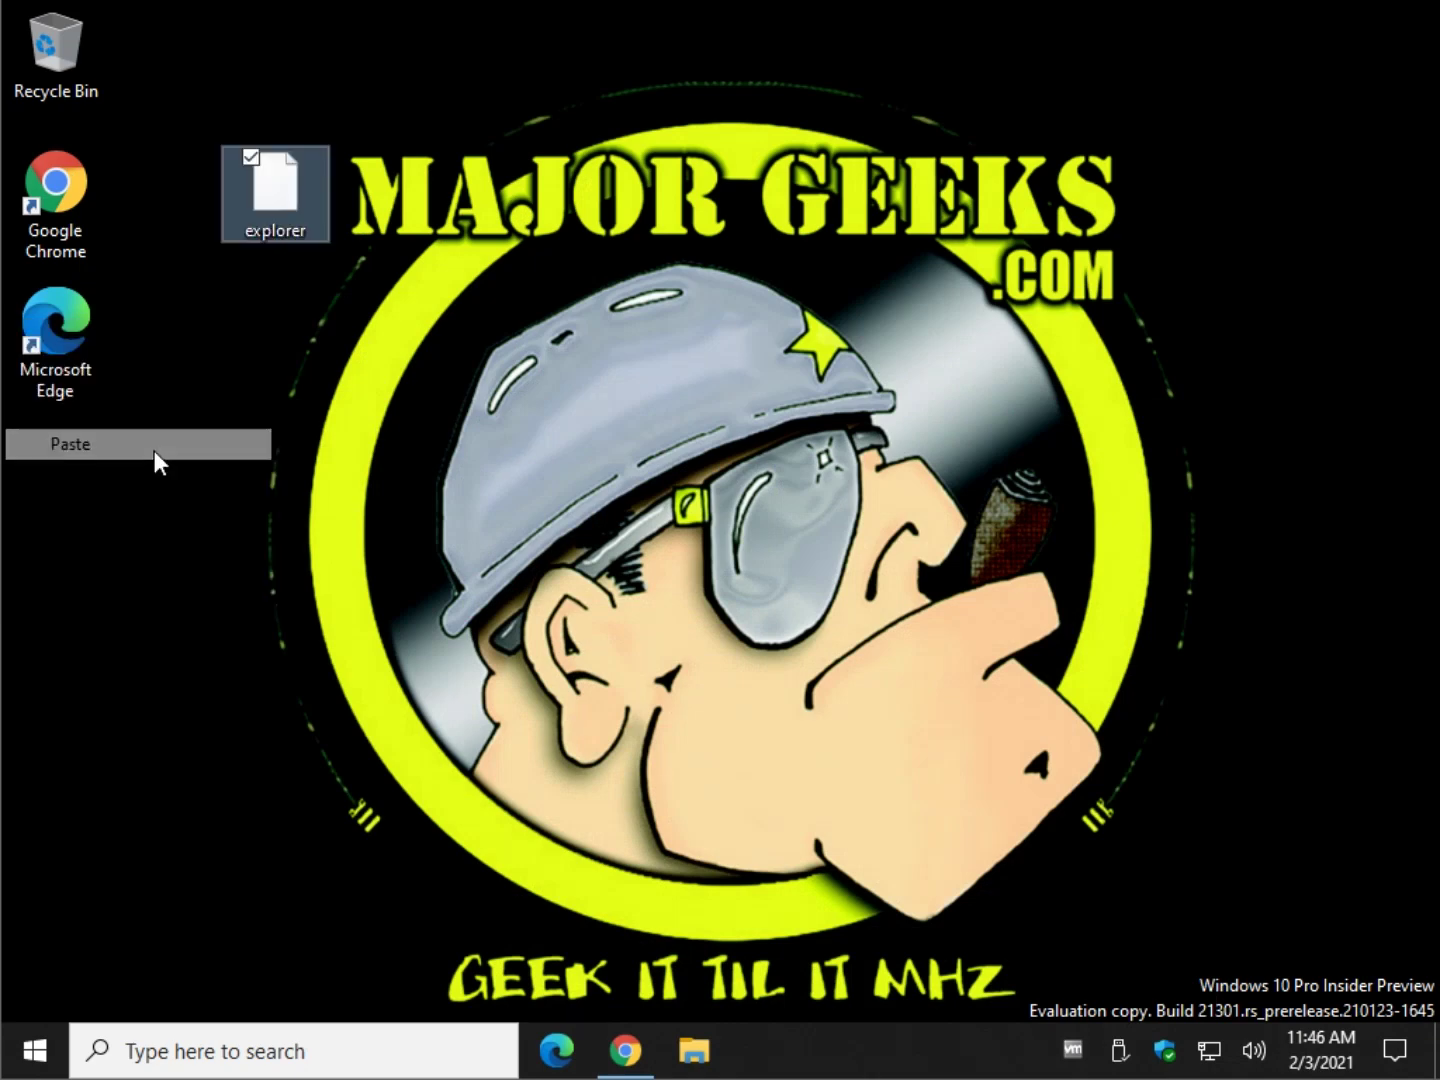
double_click(257, 194)
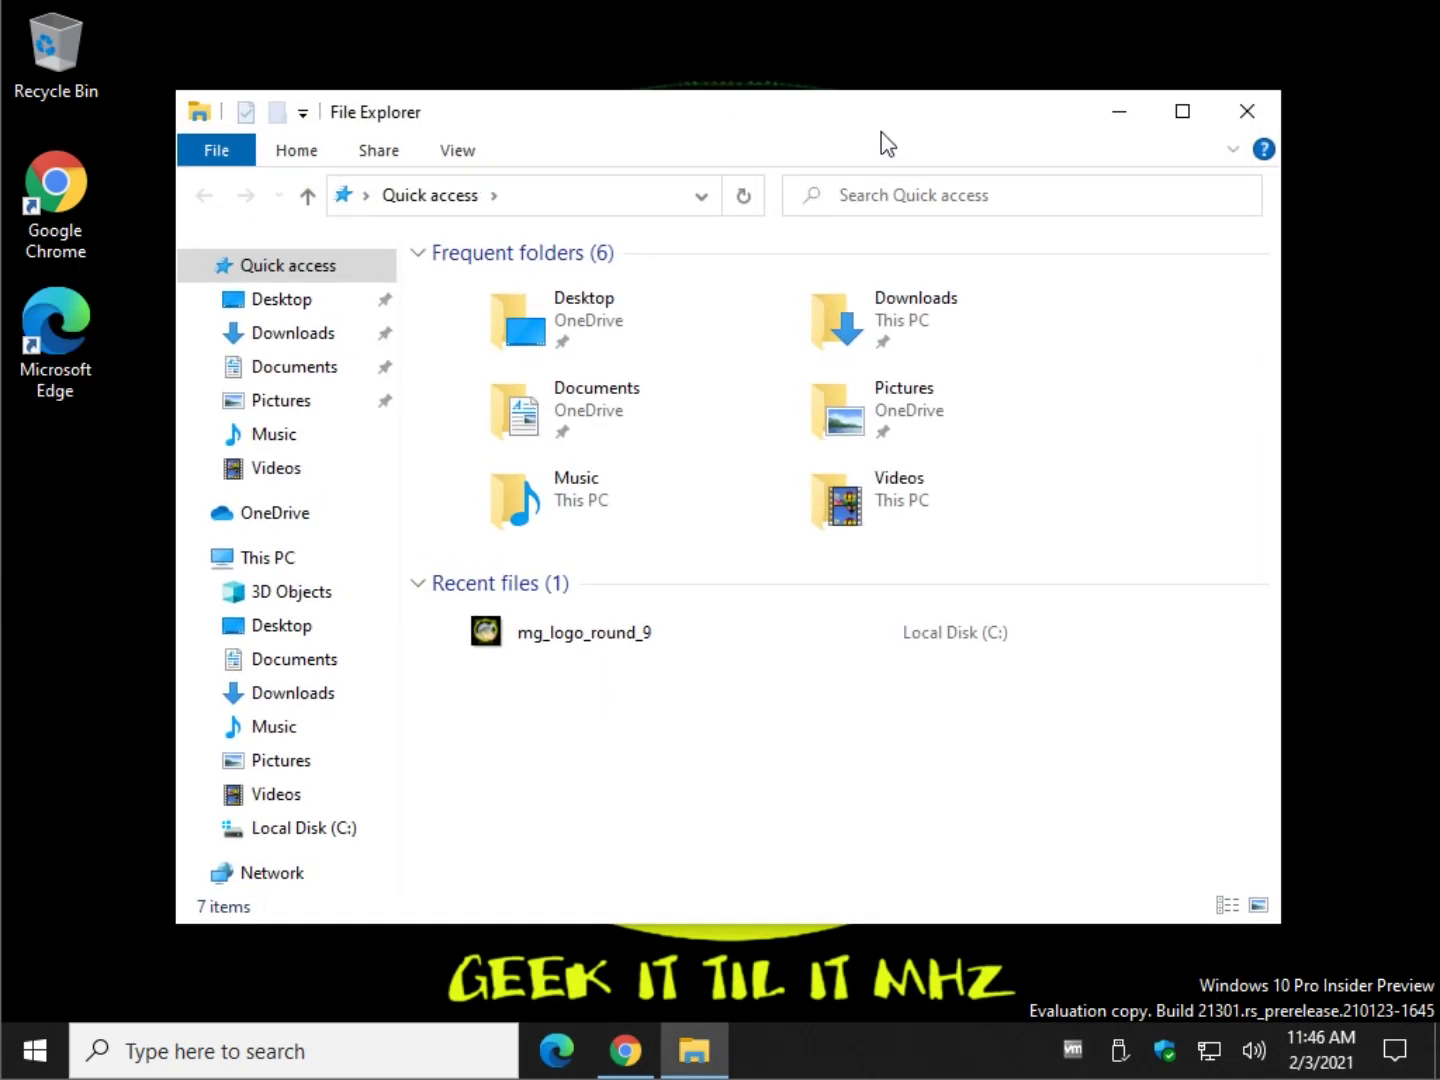
left_click(1246, 112)
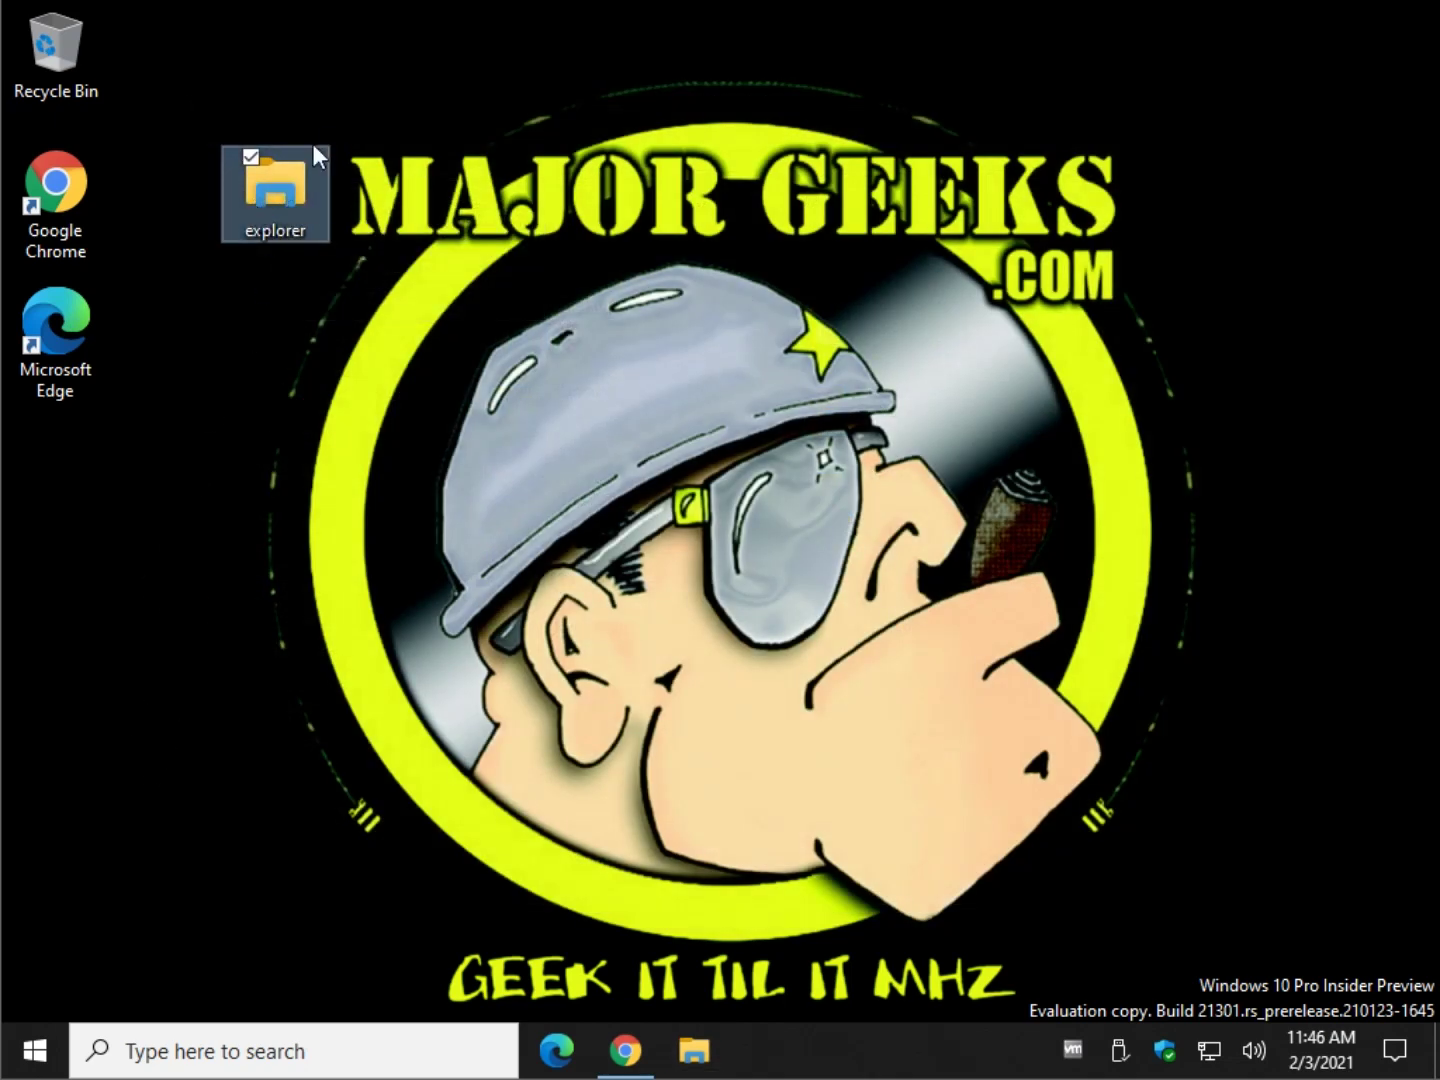
key("Delete")
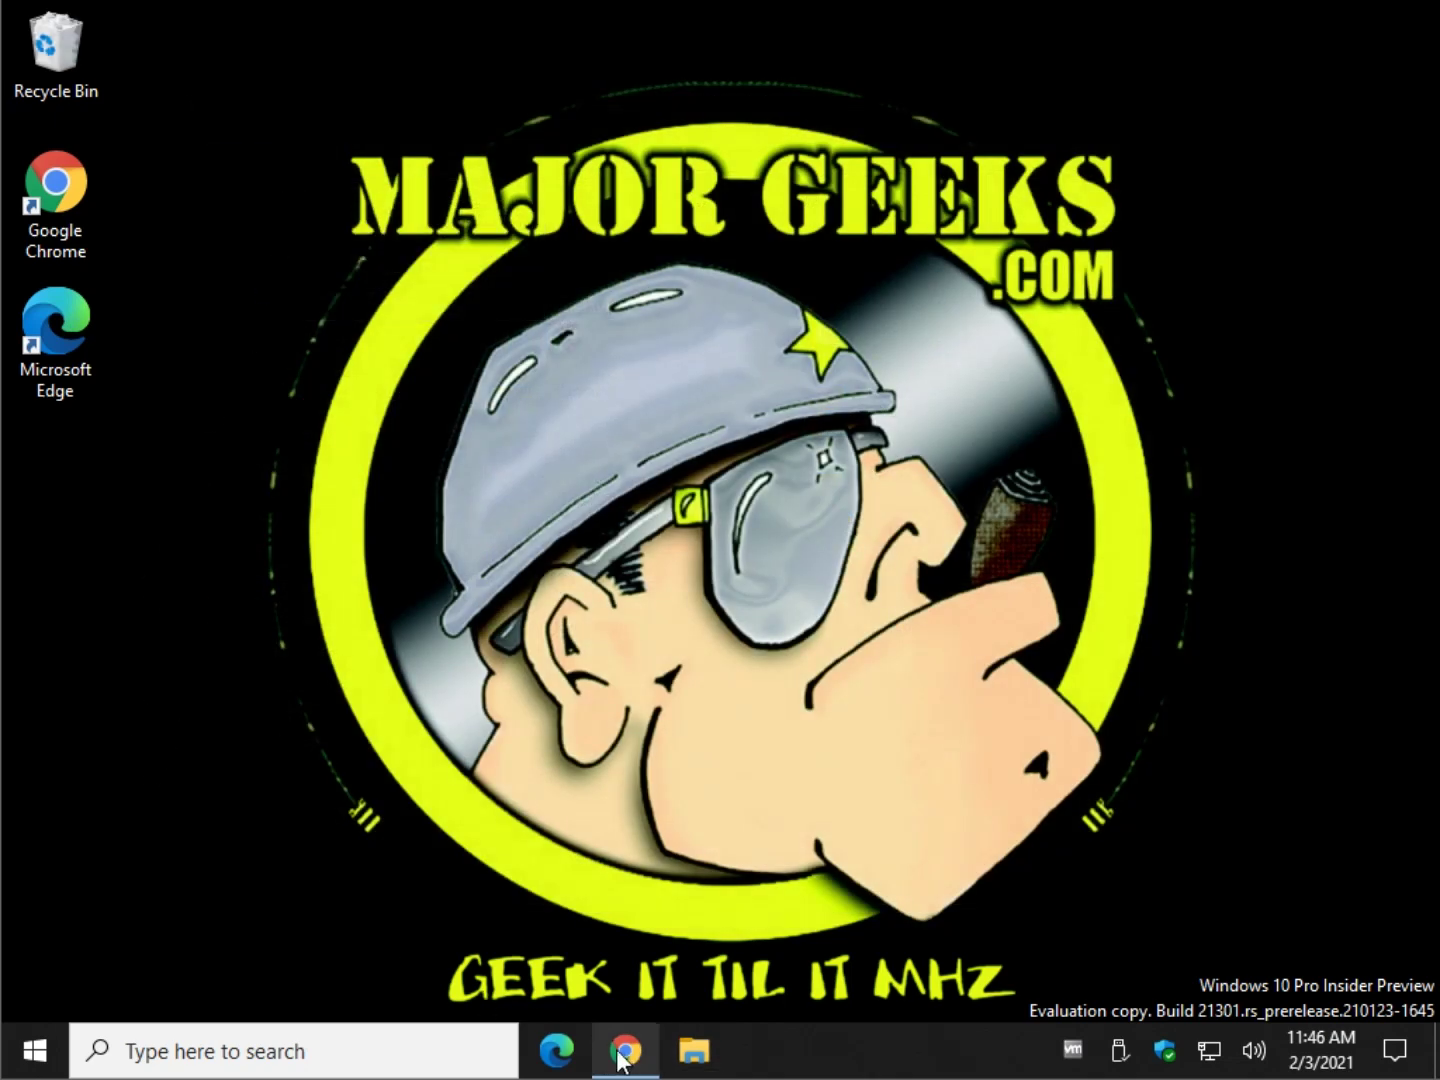
Step: Back in the article, open and close File Explorer with Win+E, then highlight the Windows Search tip
left_click(625, 1050)
scroll(346, 496, "down", 3)
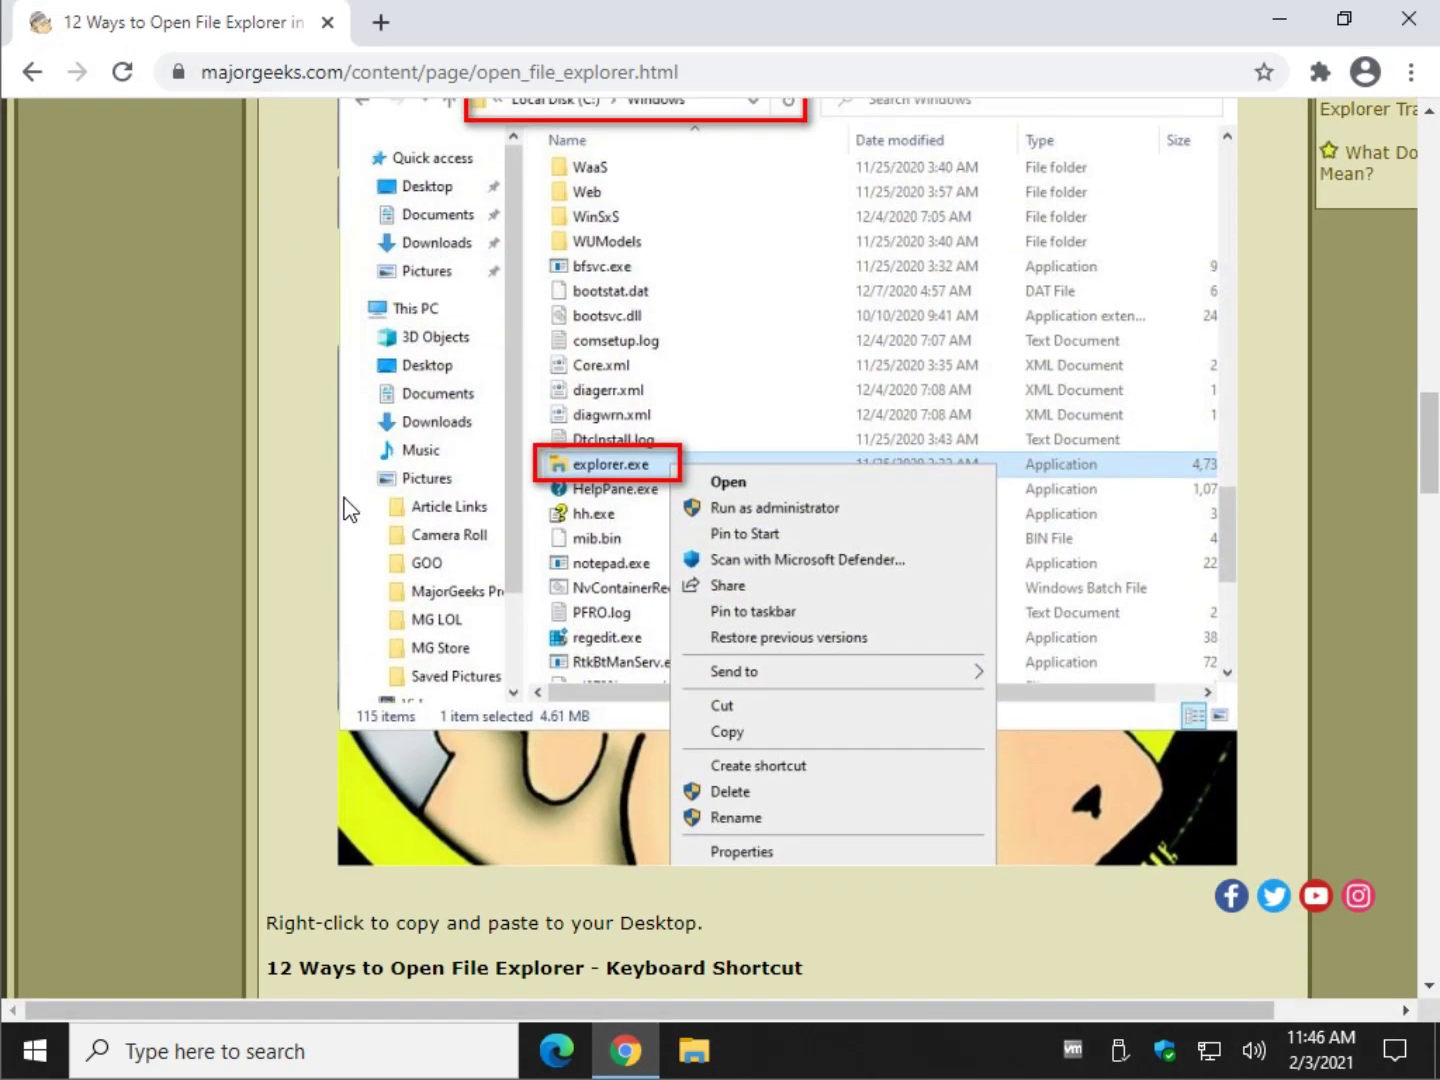
scroll(335, 501, "down", 6)
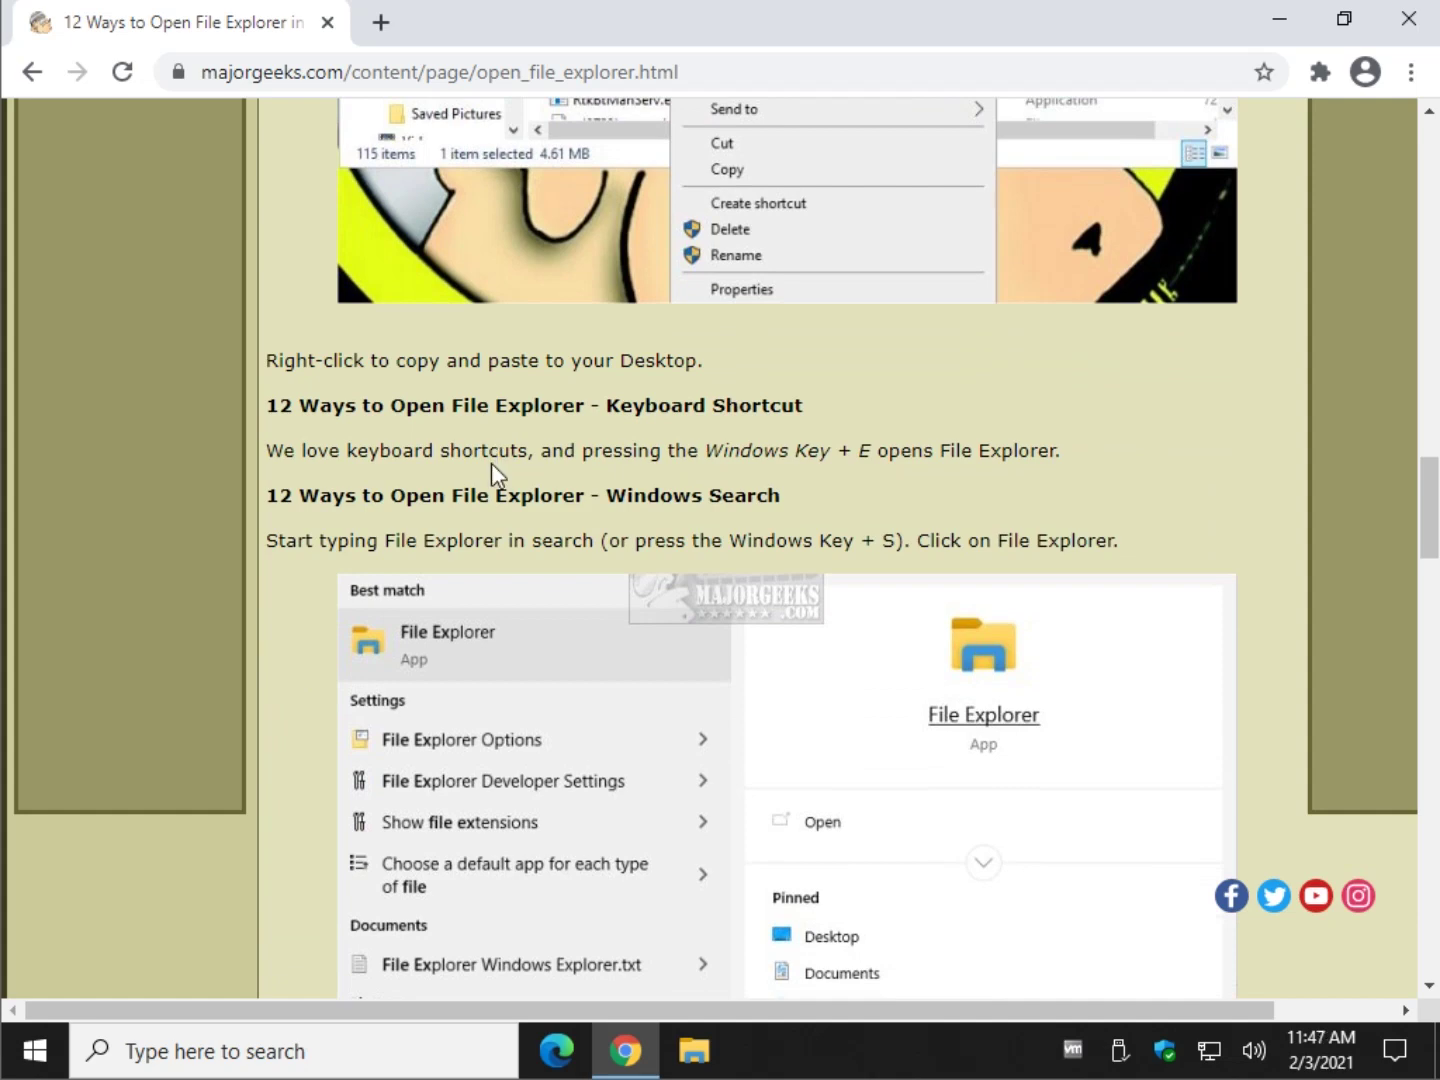
key("super+e")
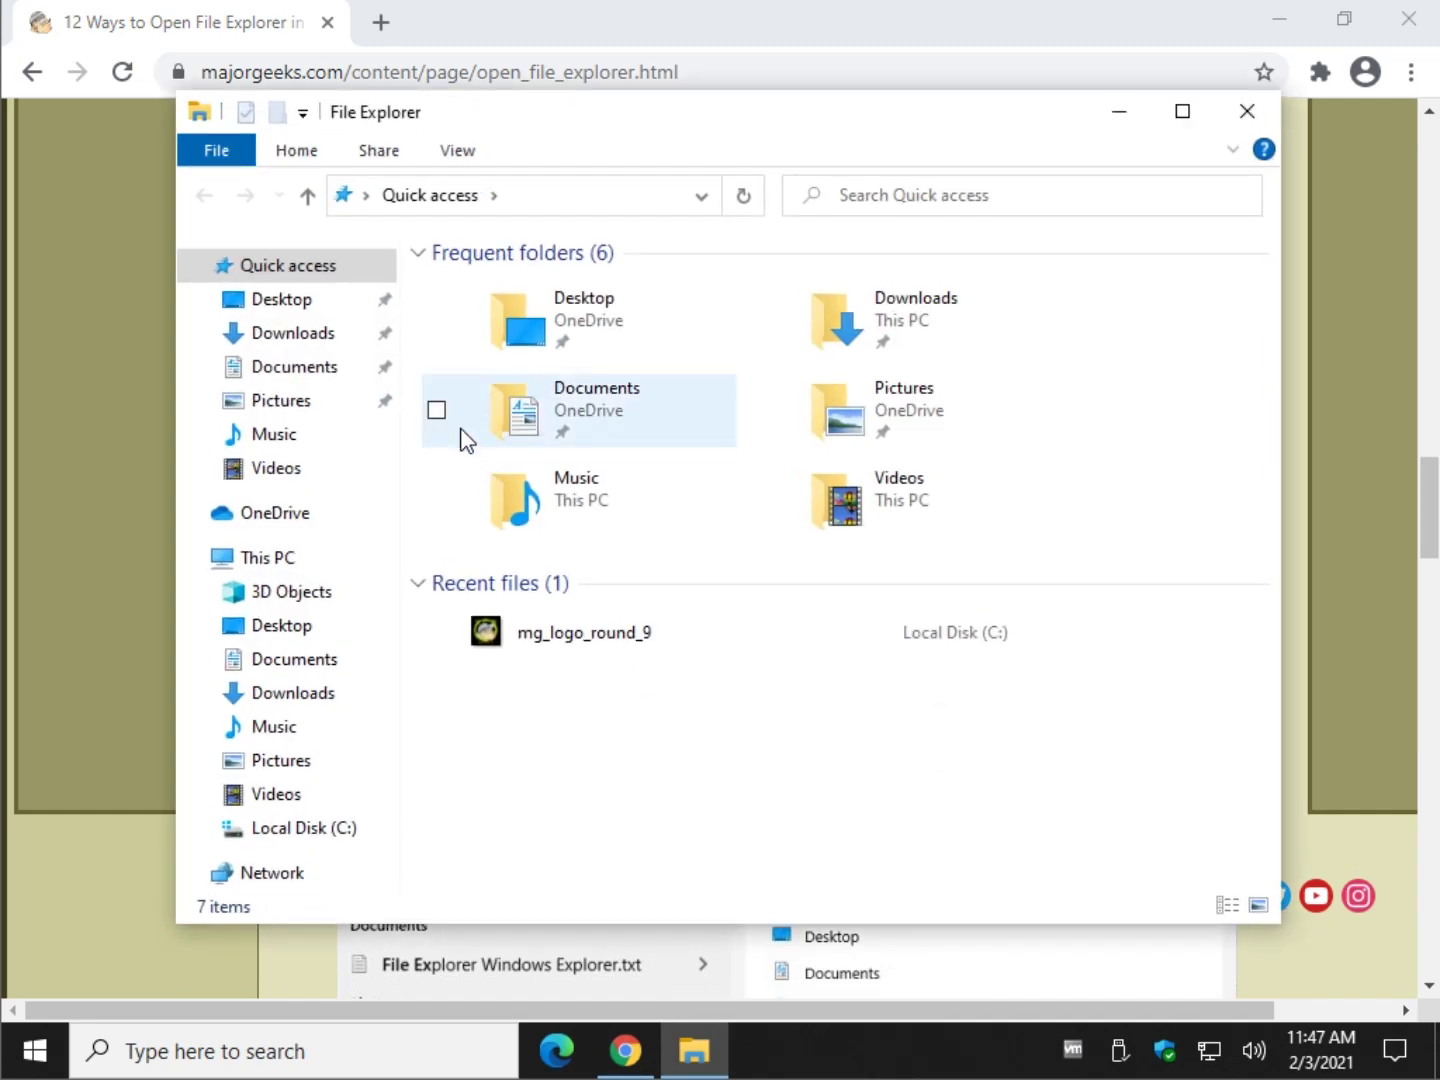
left_click(1246, 109)
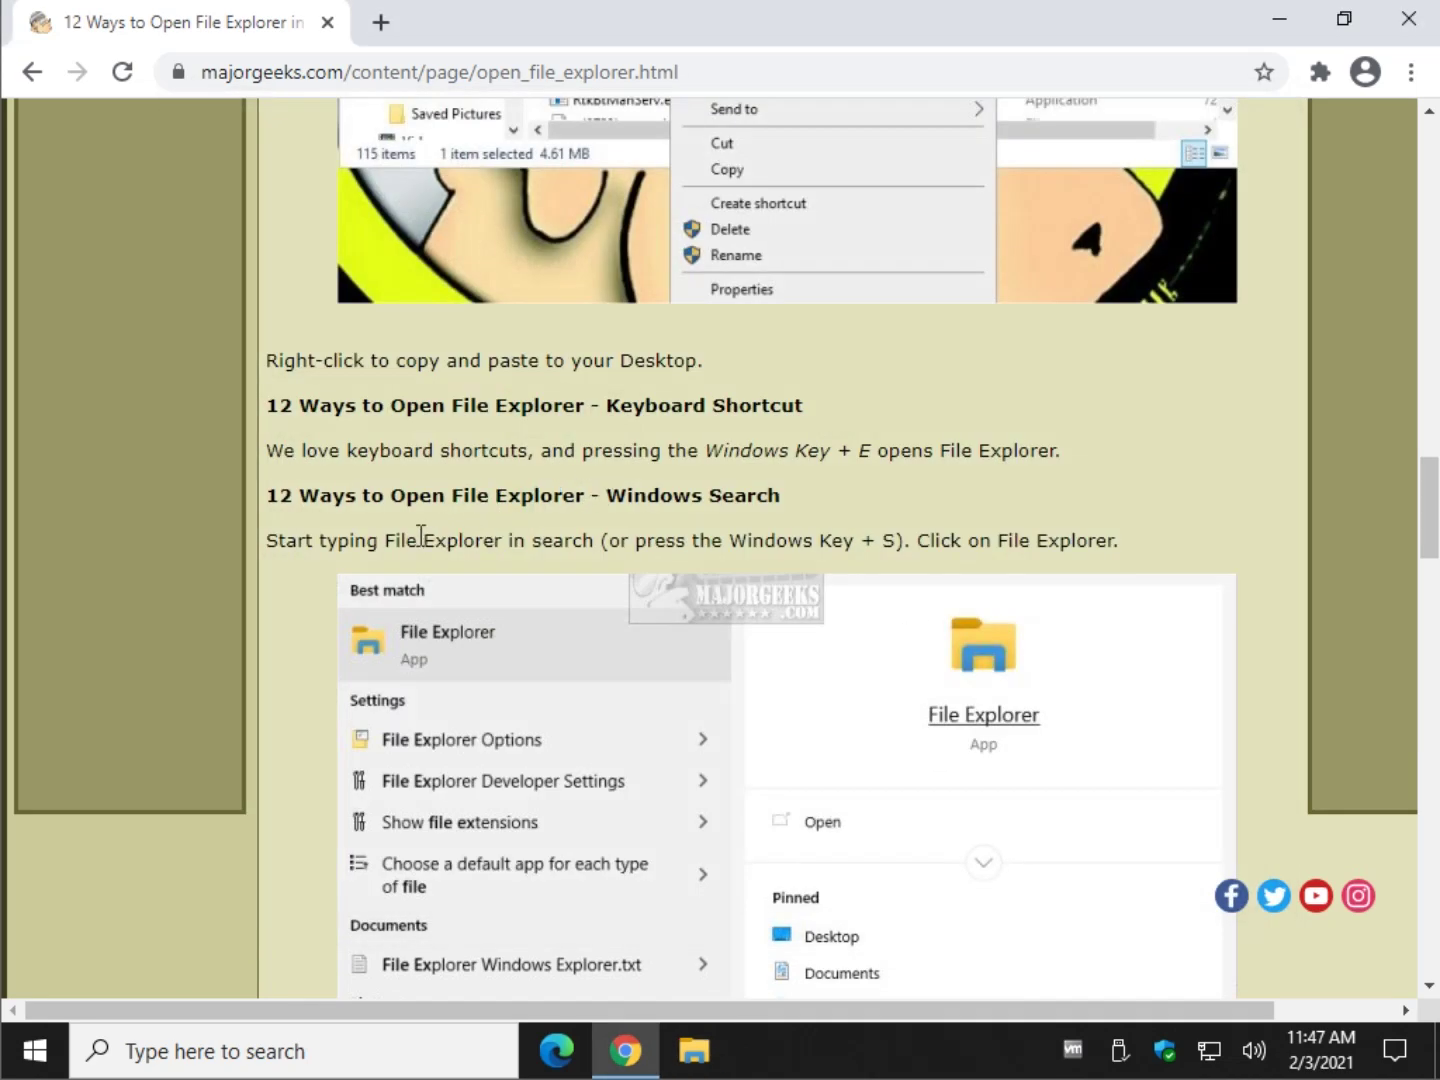
left_click_drag(426, 540, 672, 545)
left_click(666, 548)
key("super+s")
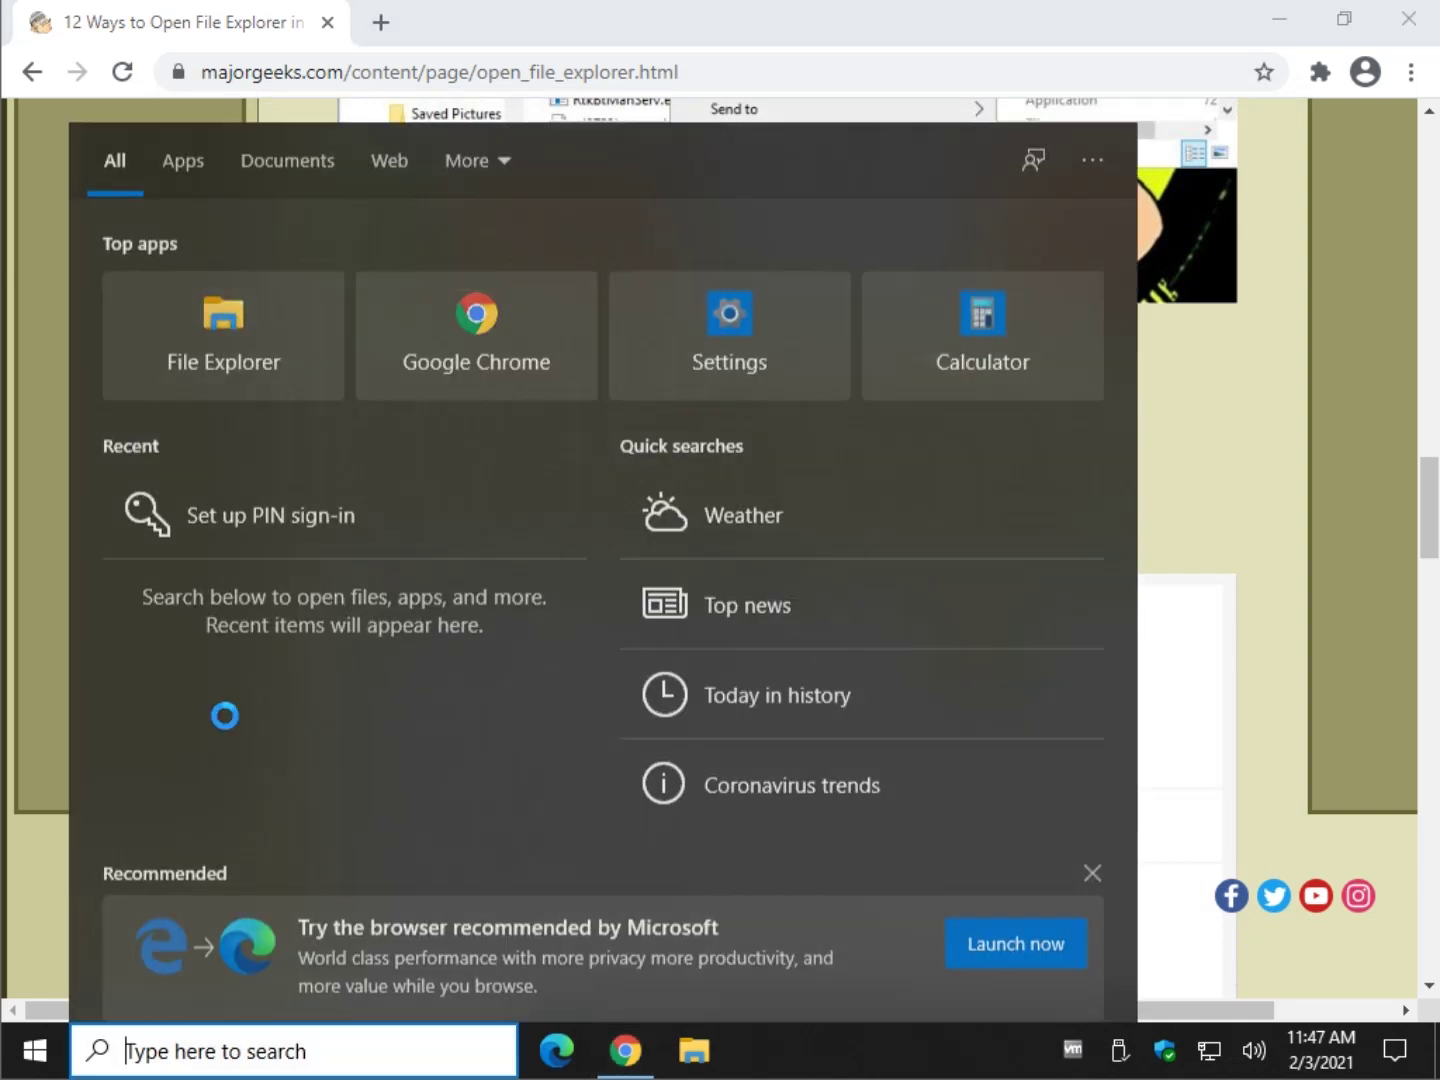
left_click(48, 725)
scroll(65, 724, "down", 5)
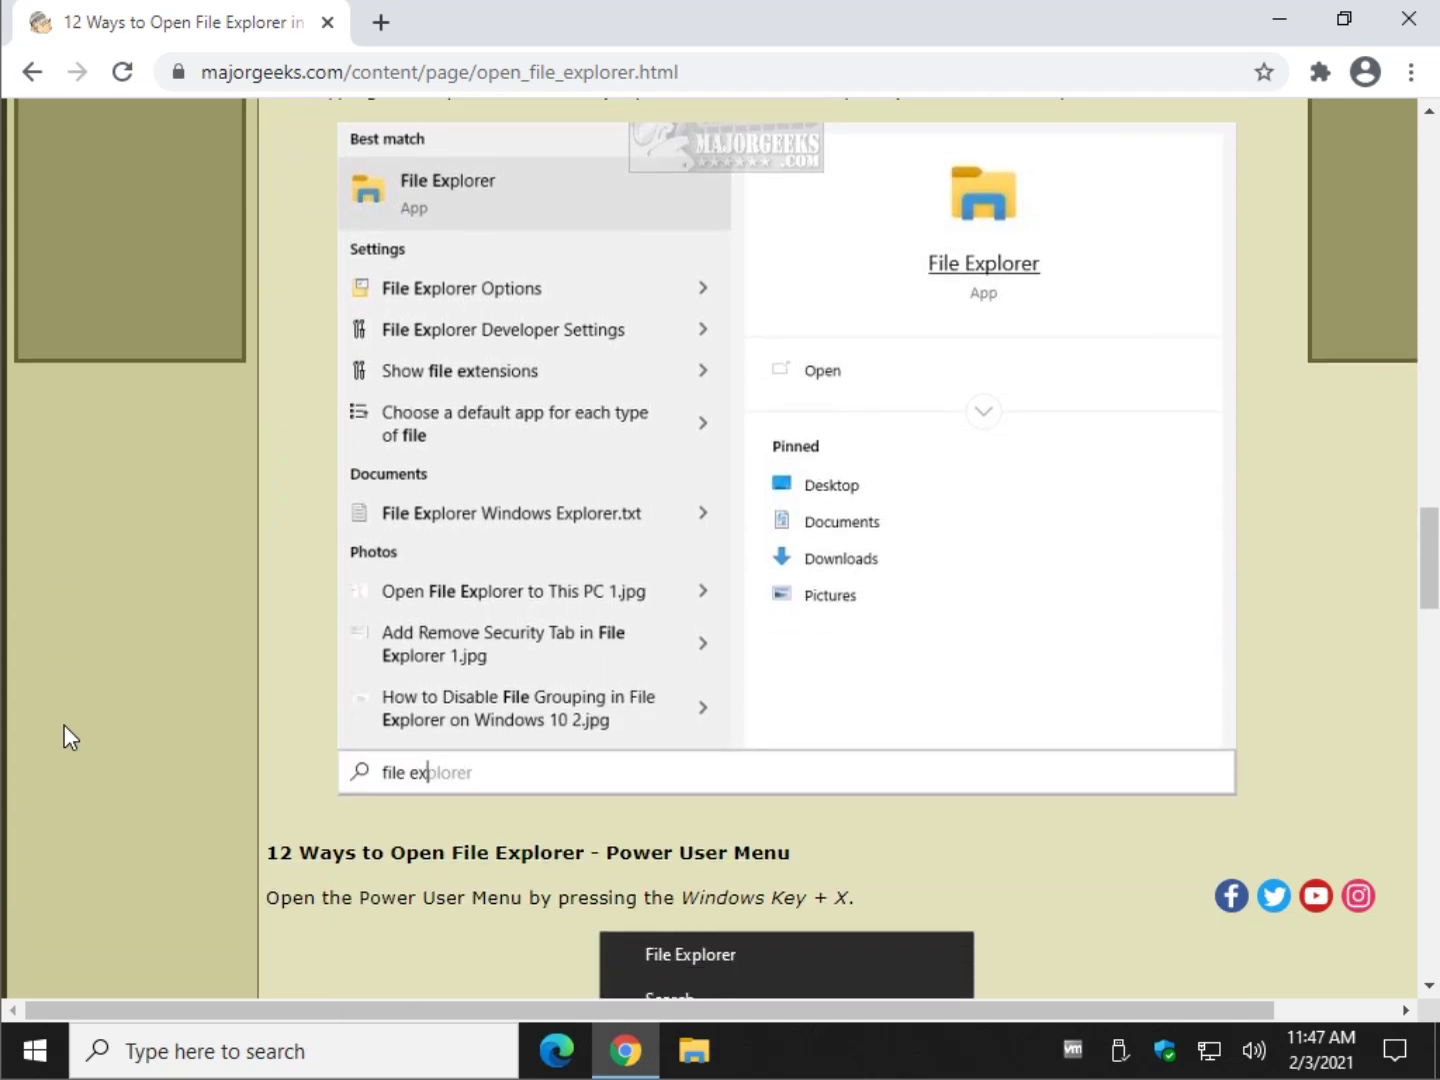
scroll(76, 714, "up", 5)
left_click(176, 1045)
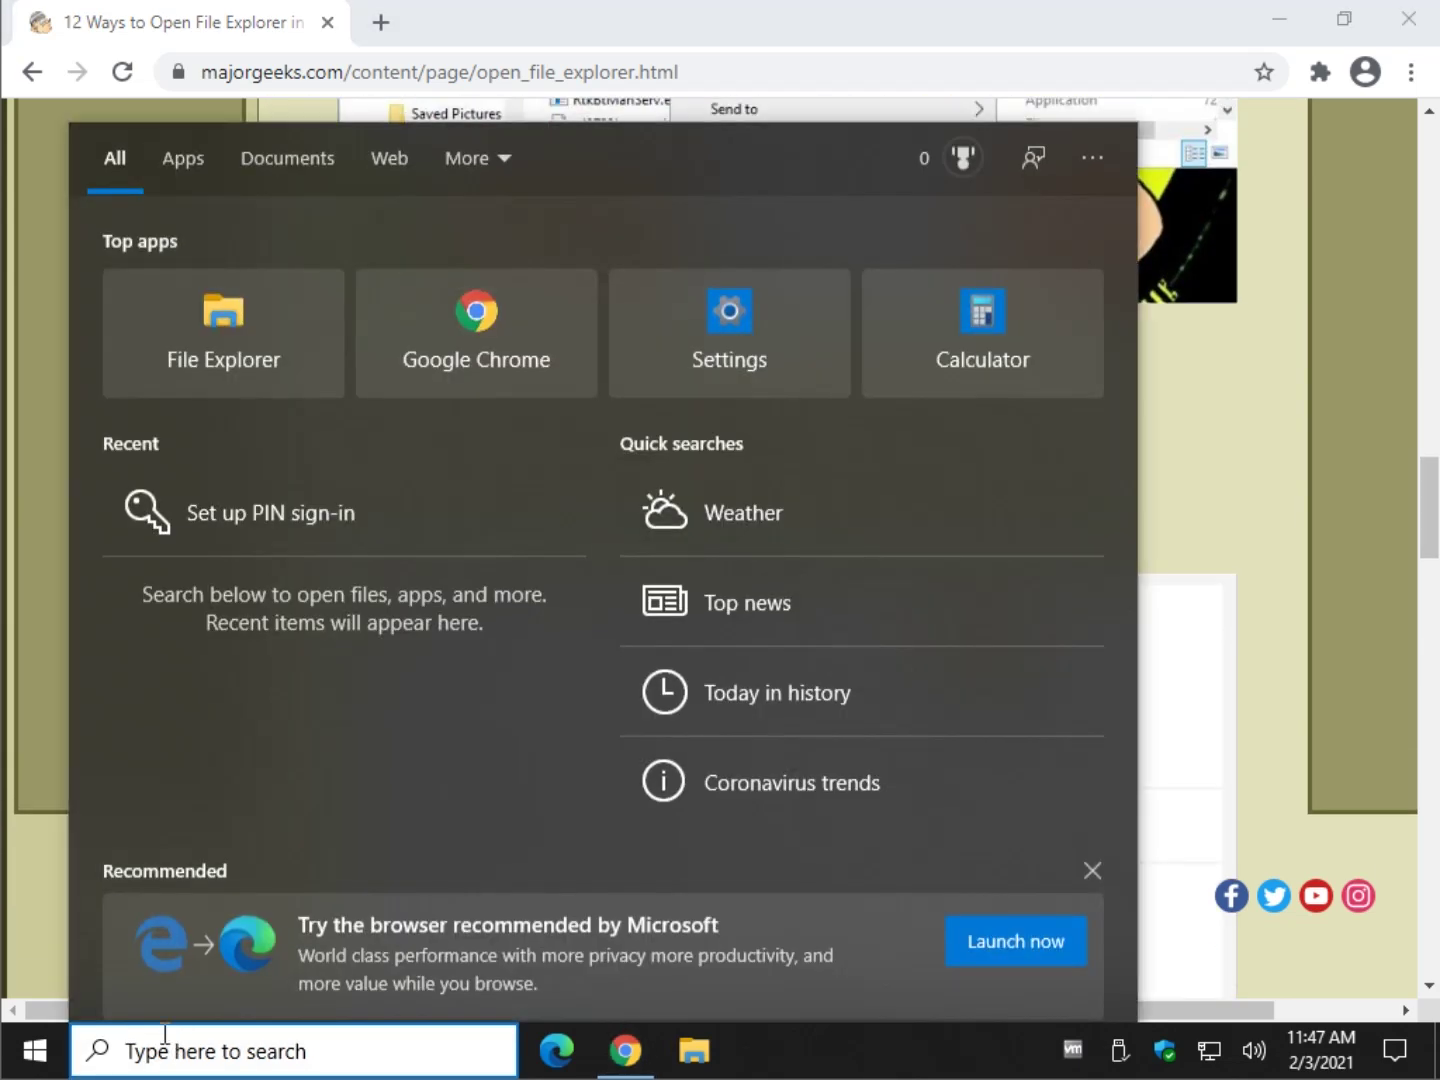
type("file exp")
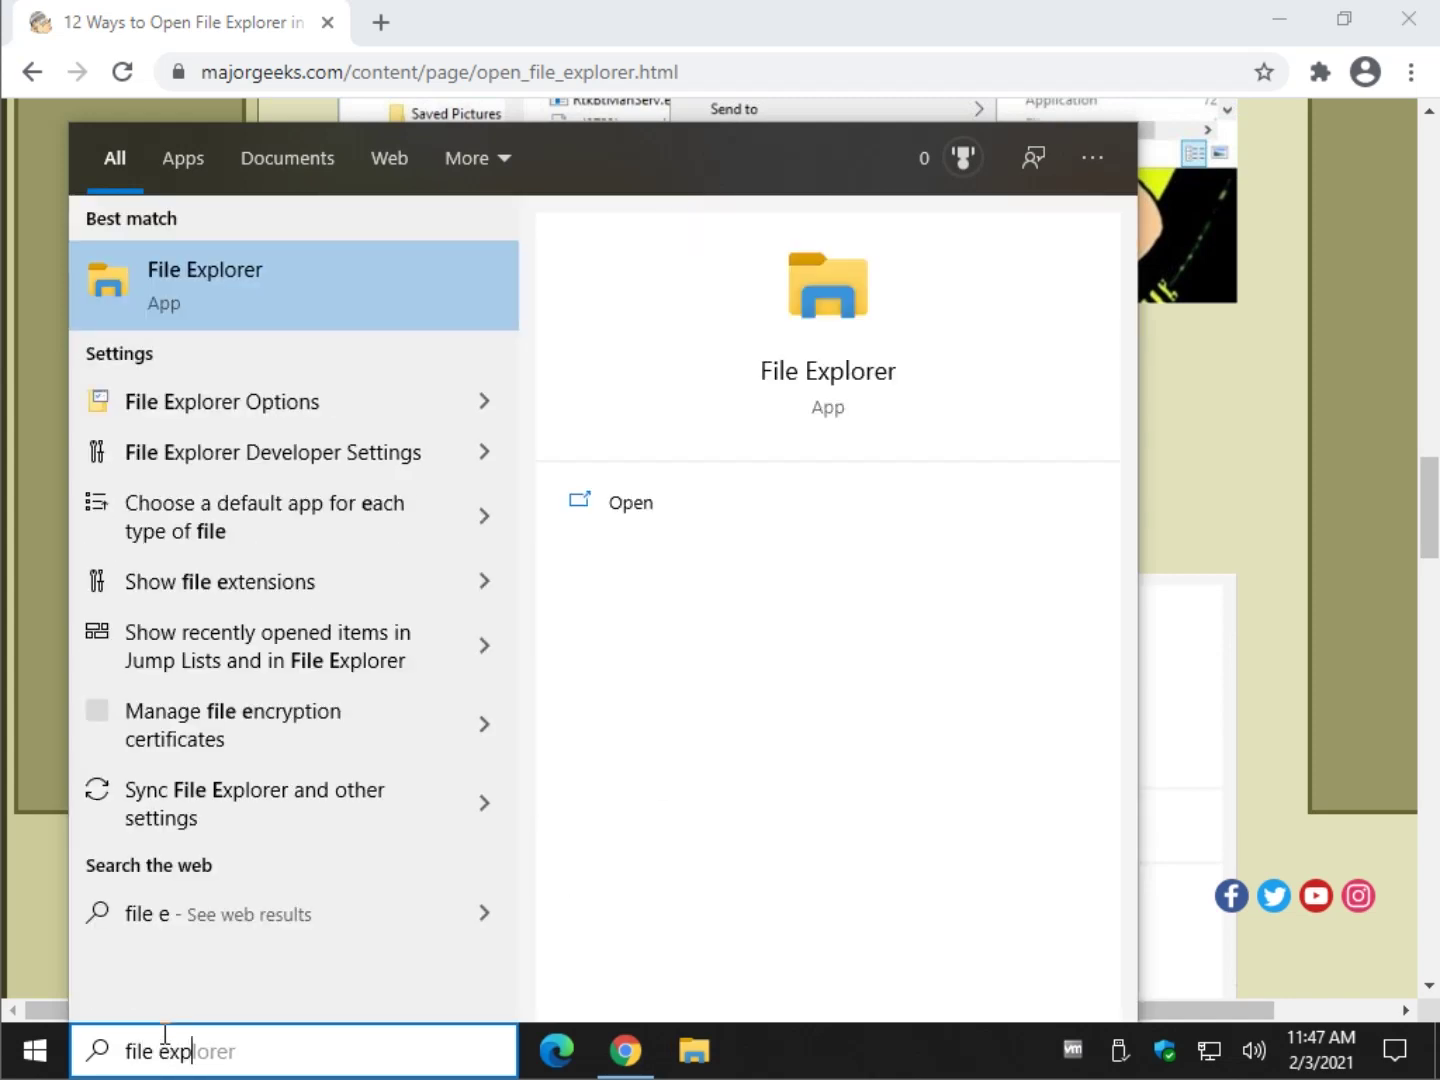
type("lorer")
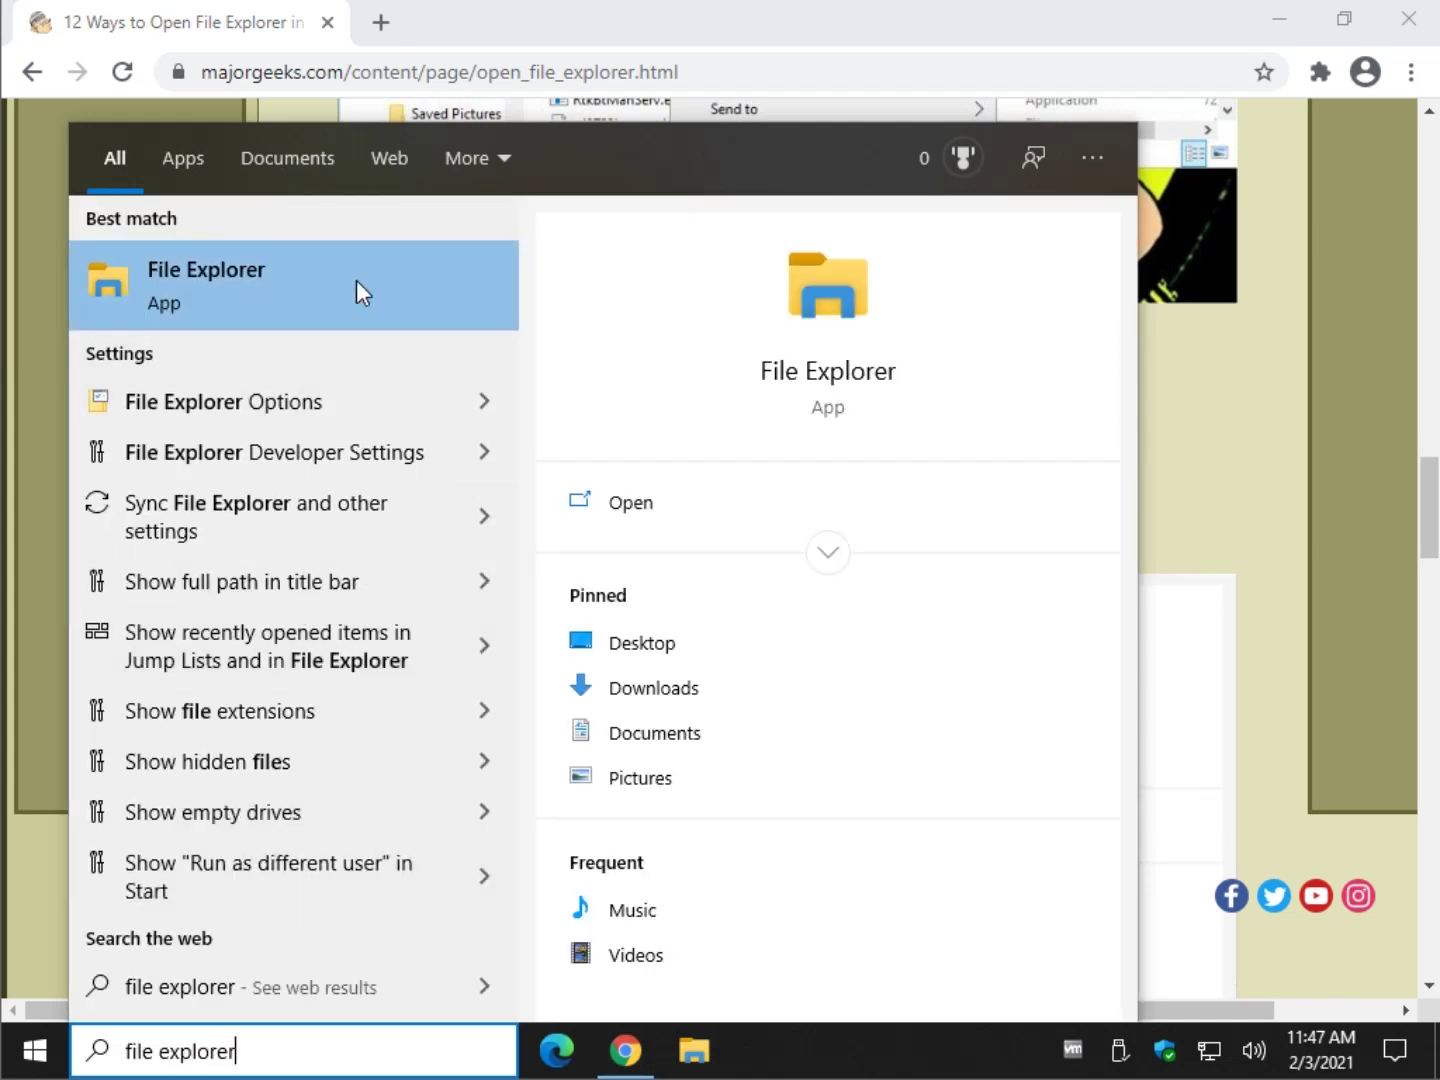
left_click(355, 286)
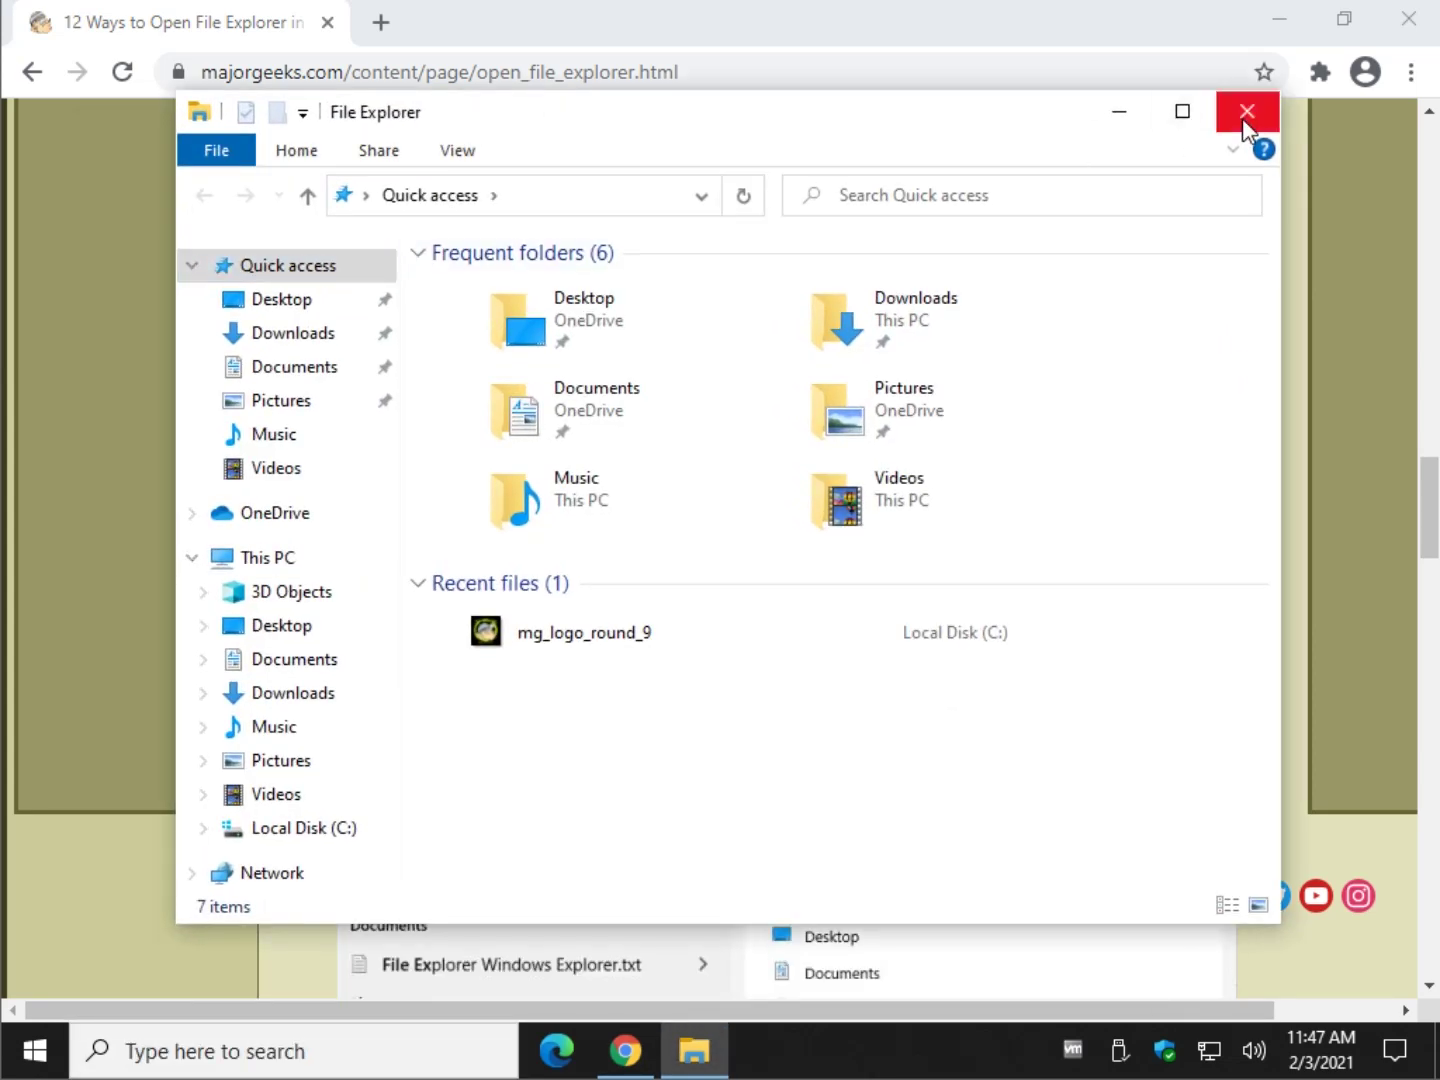
left_click(1241, 122)
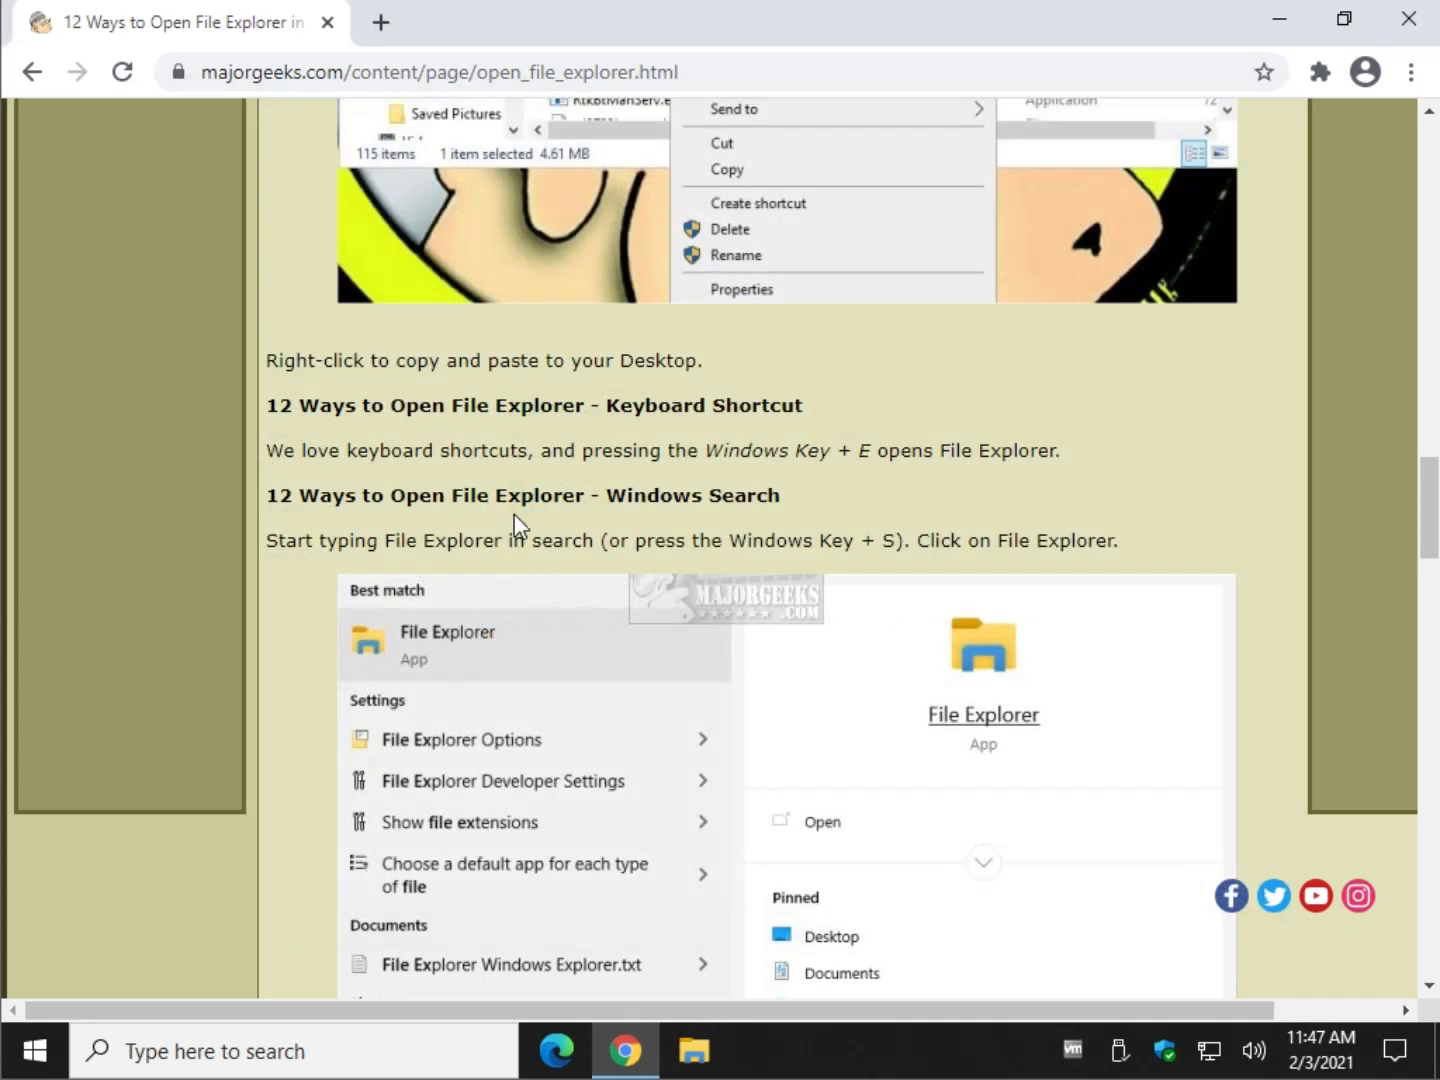
scroll(509, 500, "down", 1)
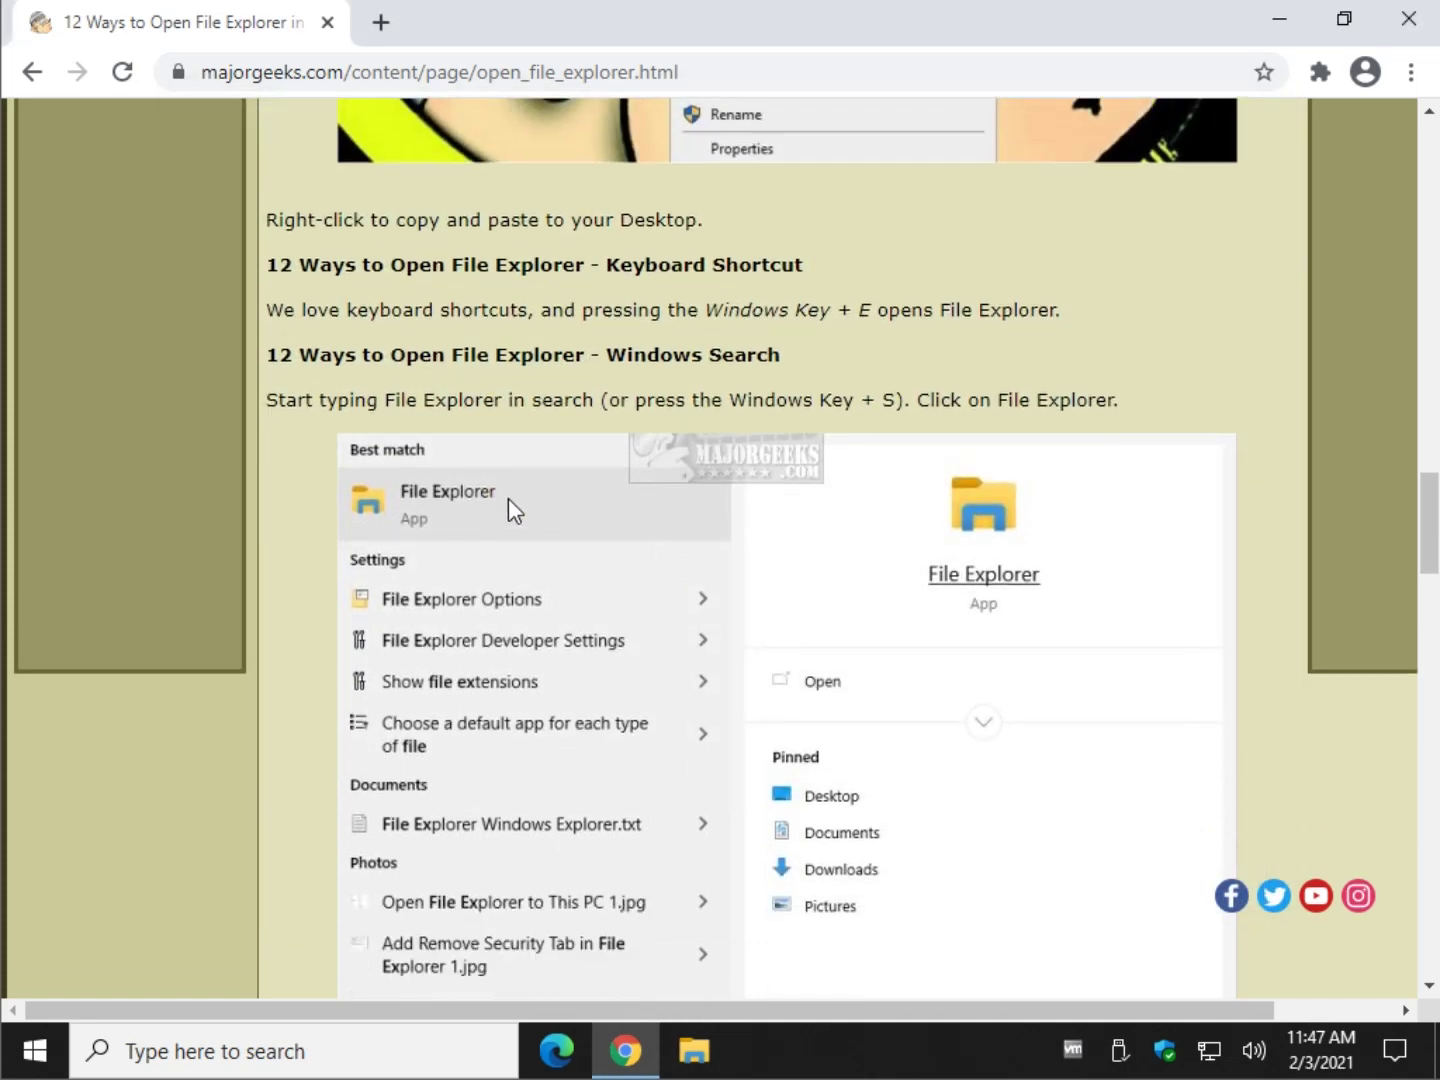
scroll(365, 513, "down", 1)
scroll(365, 513, "down", 8)
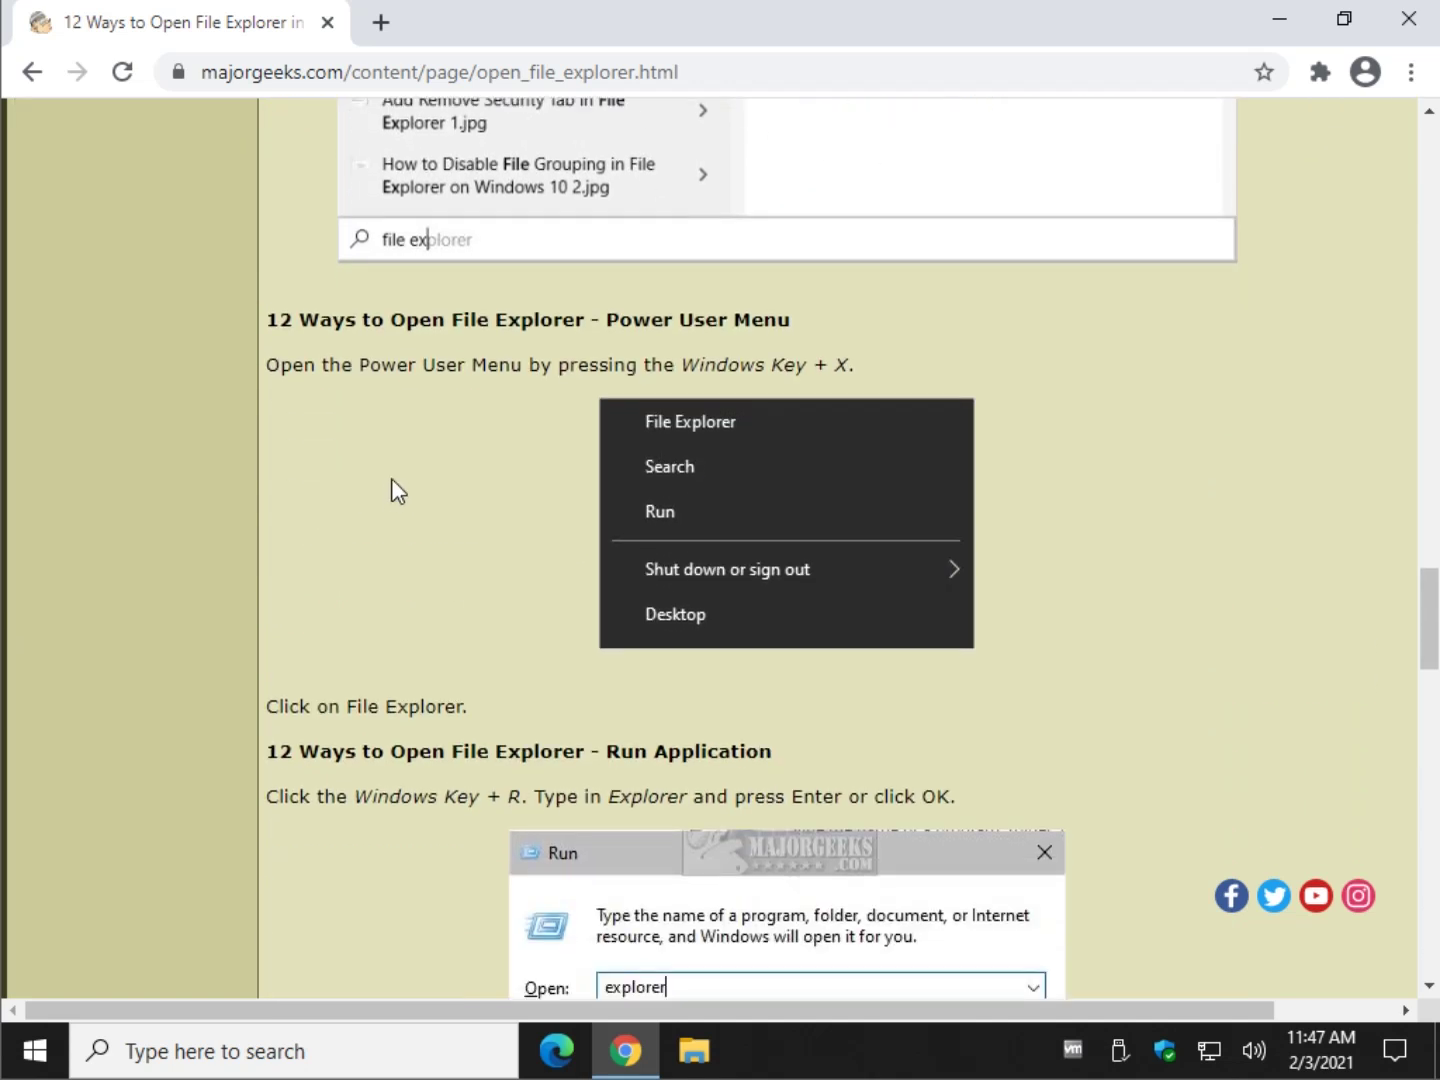
key("super+x")
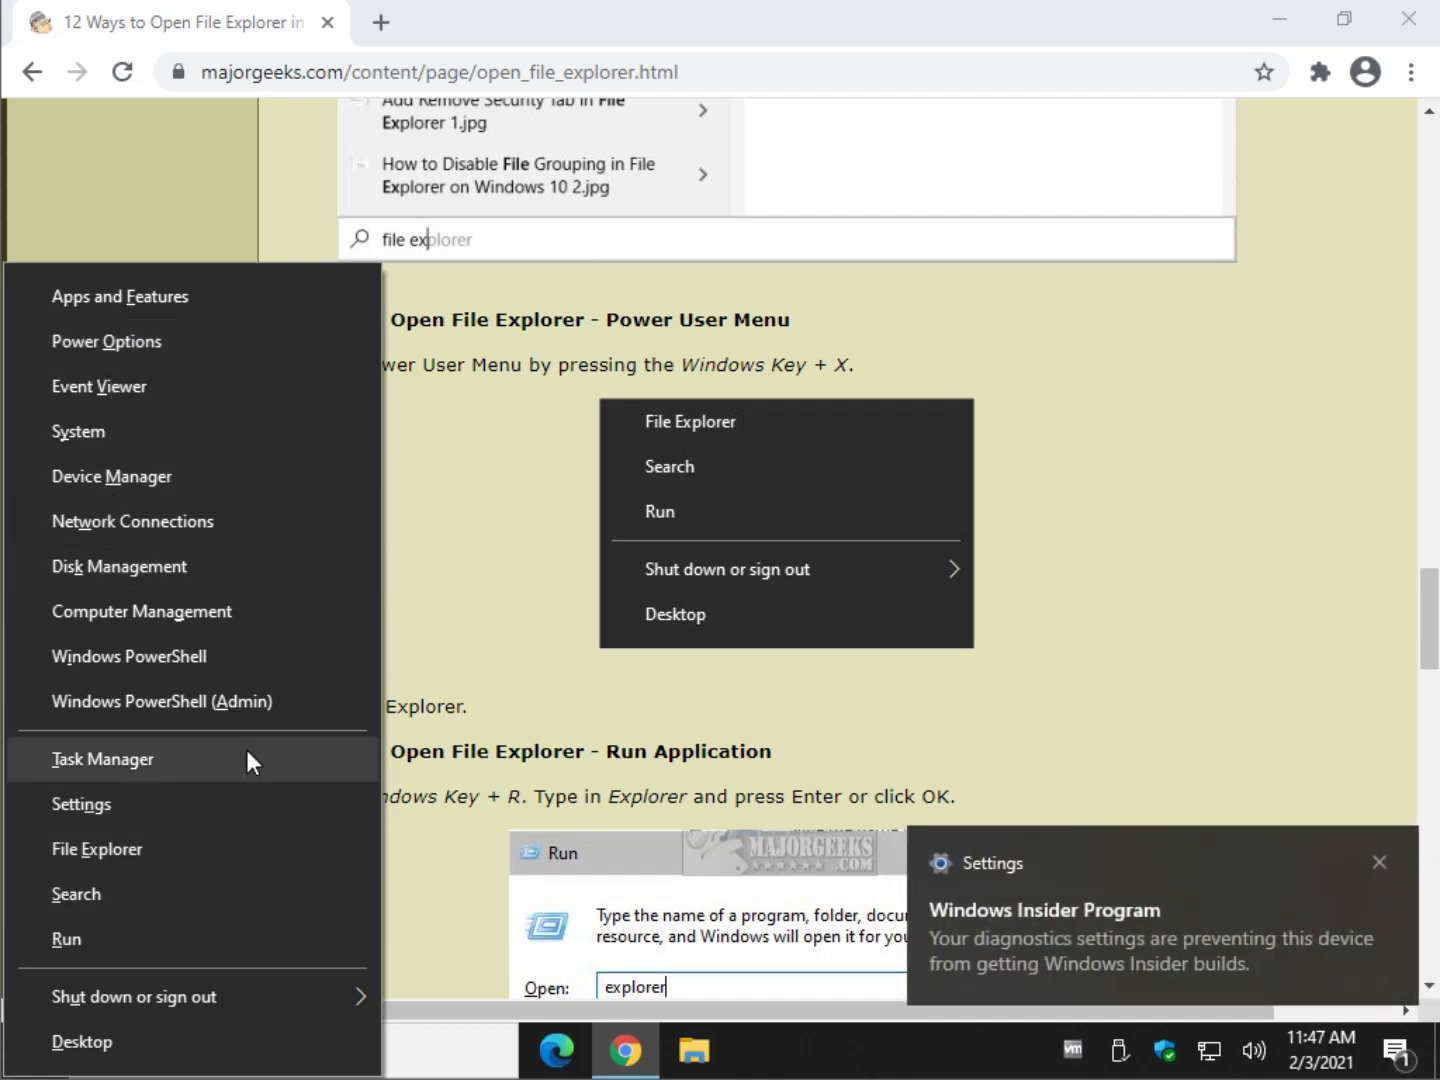
left_click(202, 849)
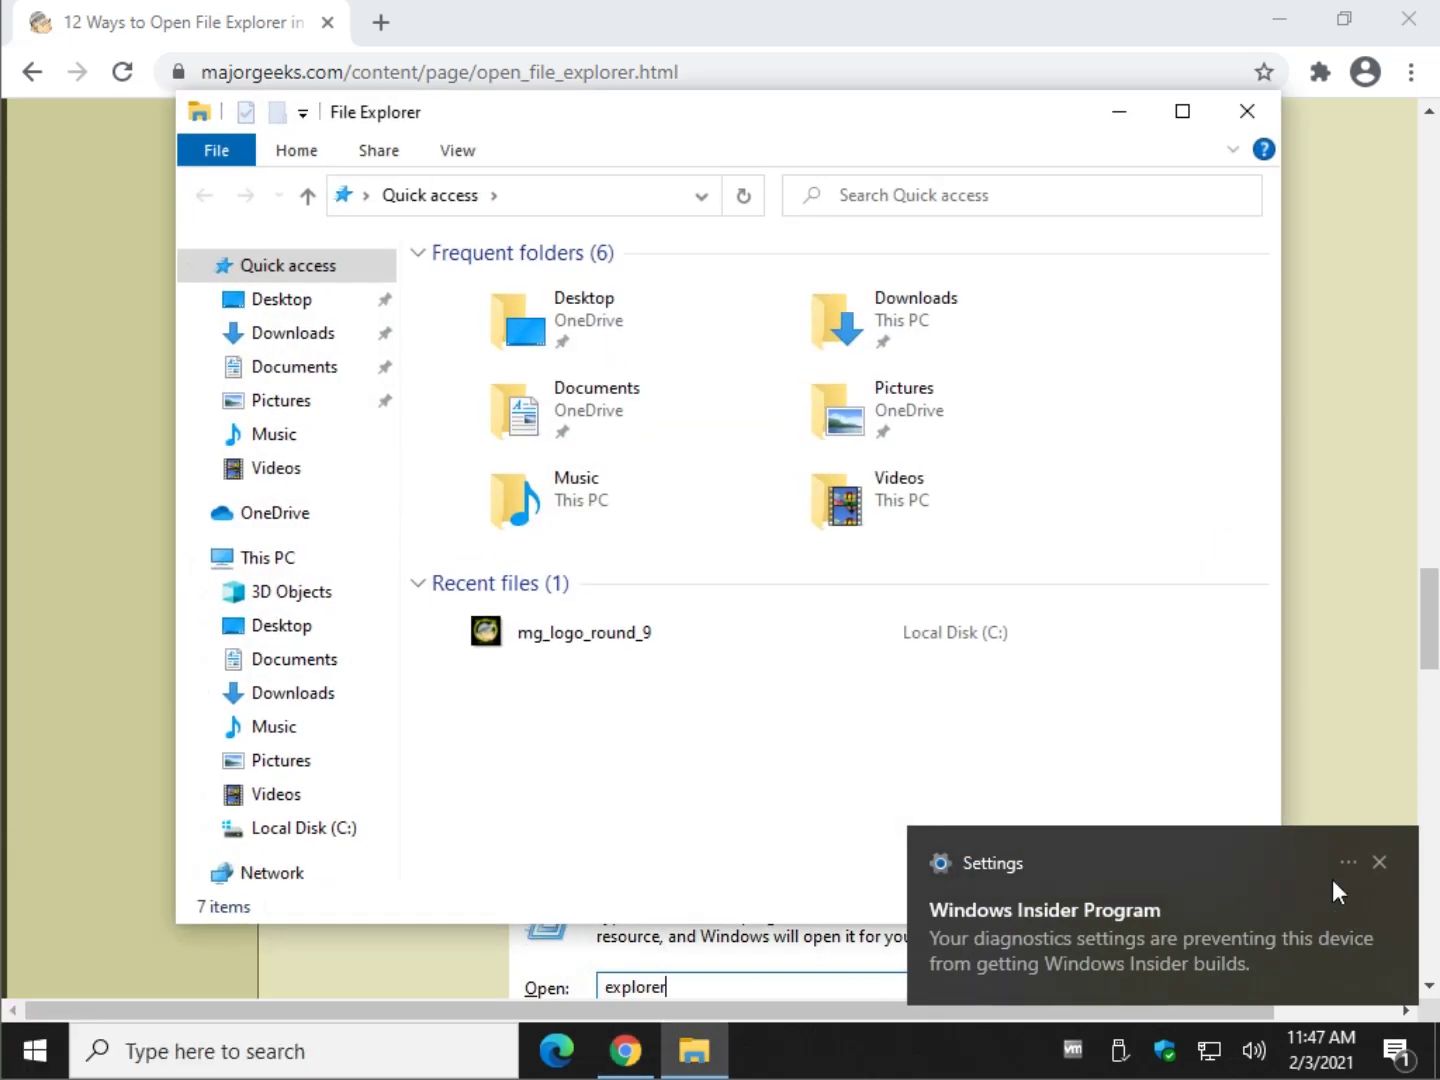
left_click(1379, 860)
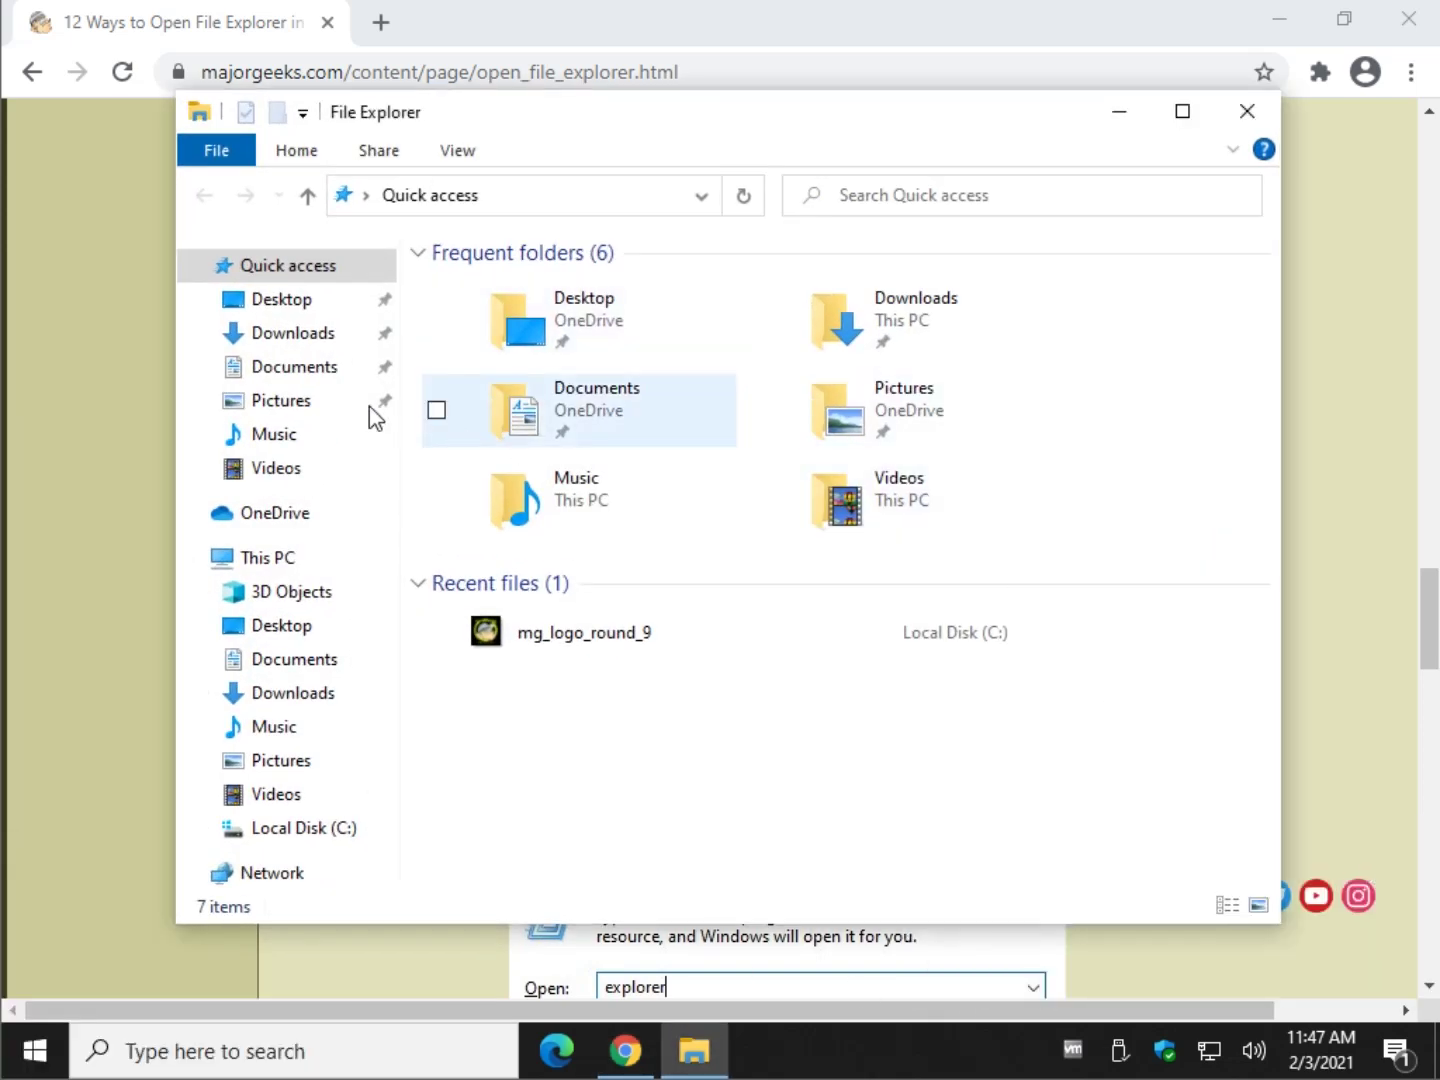
left_click(1233, 142)
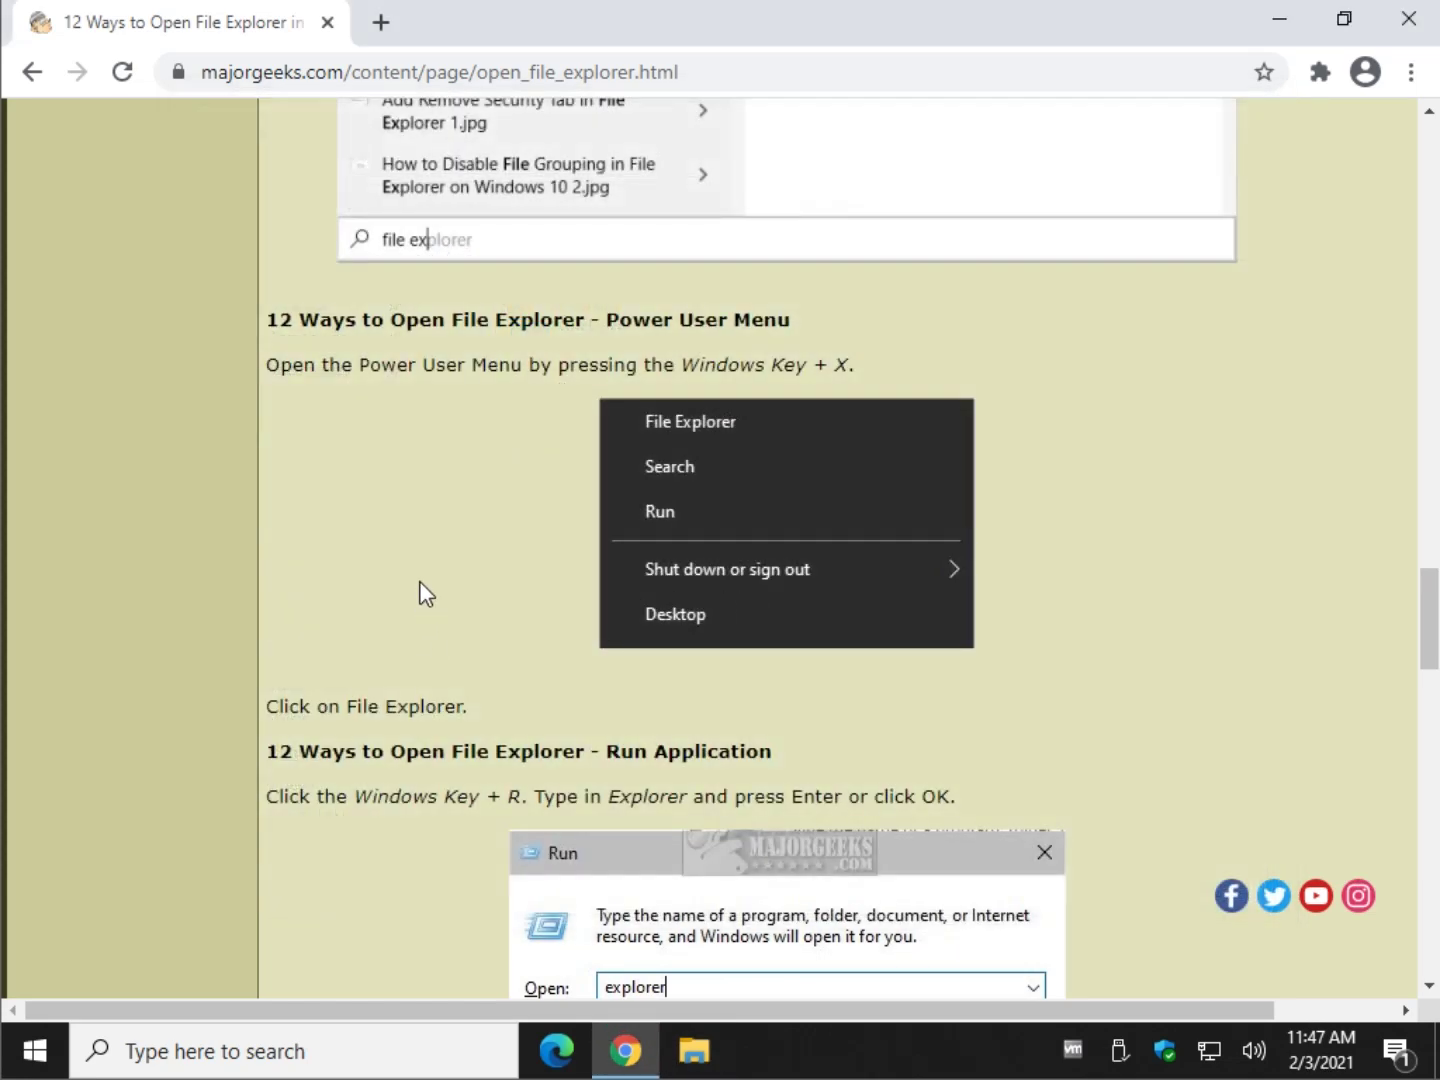
scroll(420, 566, "down", 3)
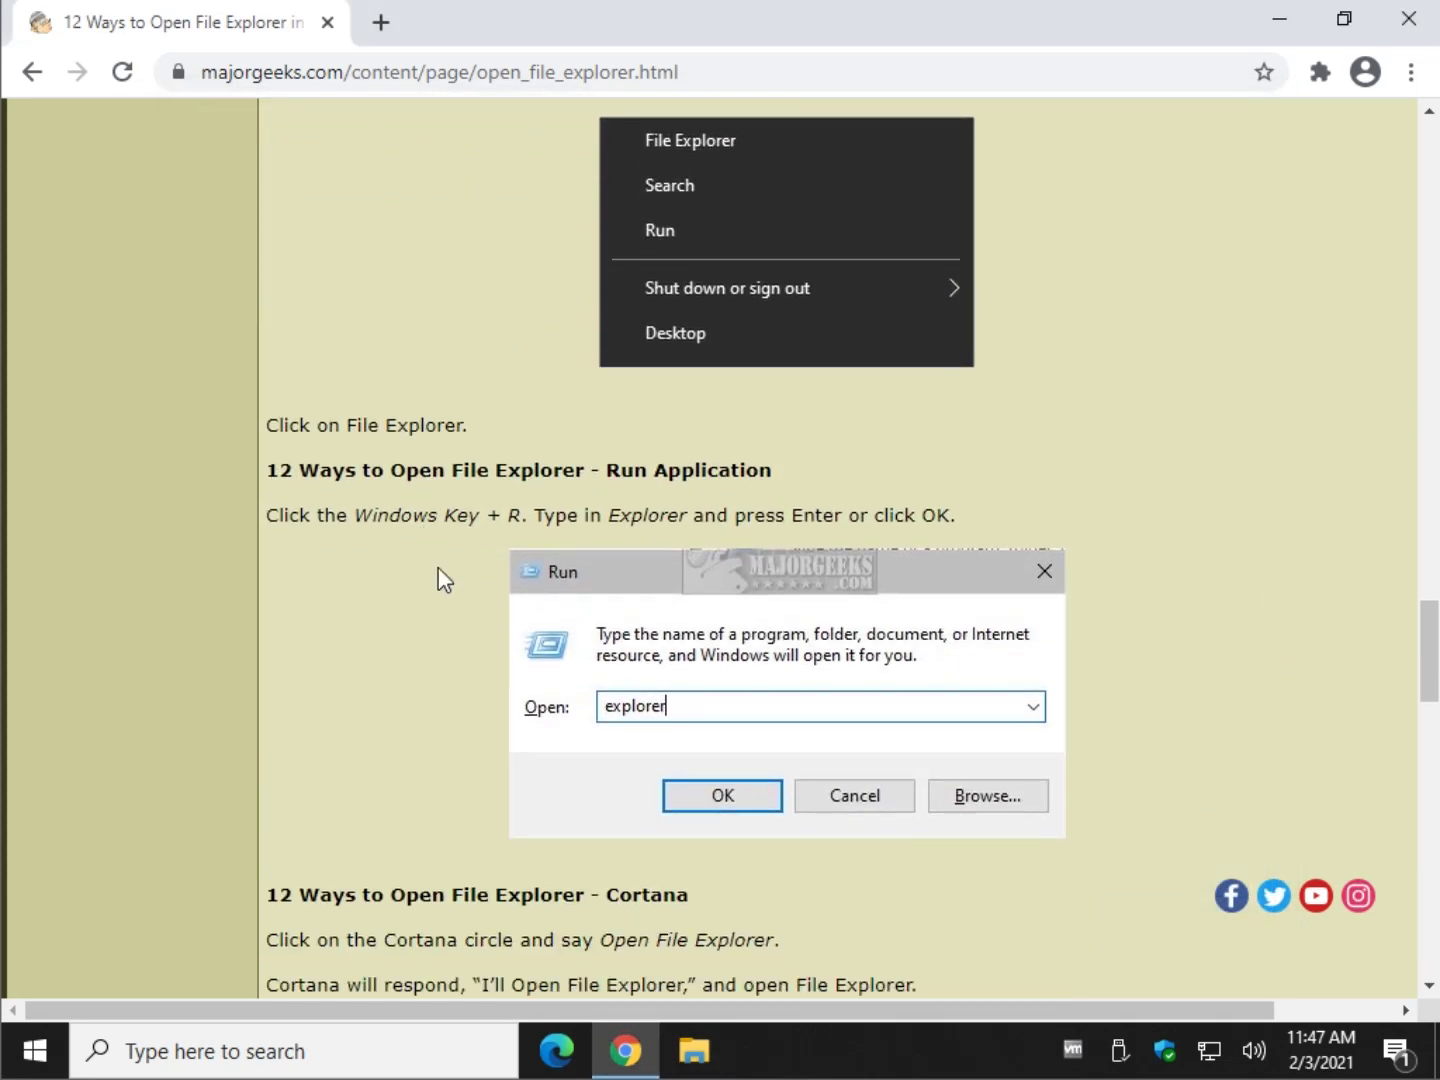
scroll(413, 589, "down", 2)
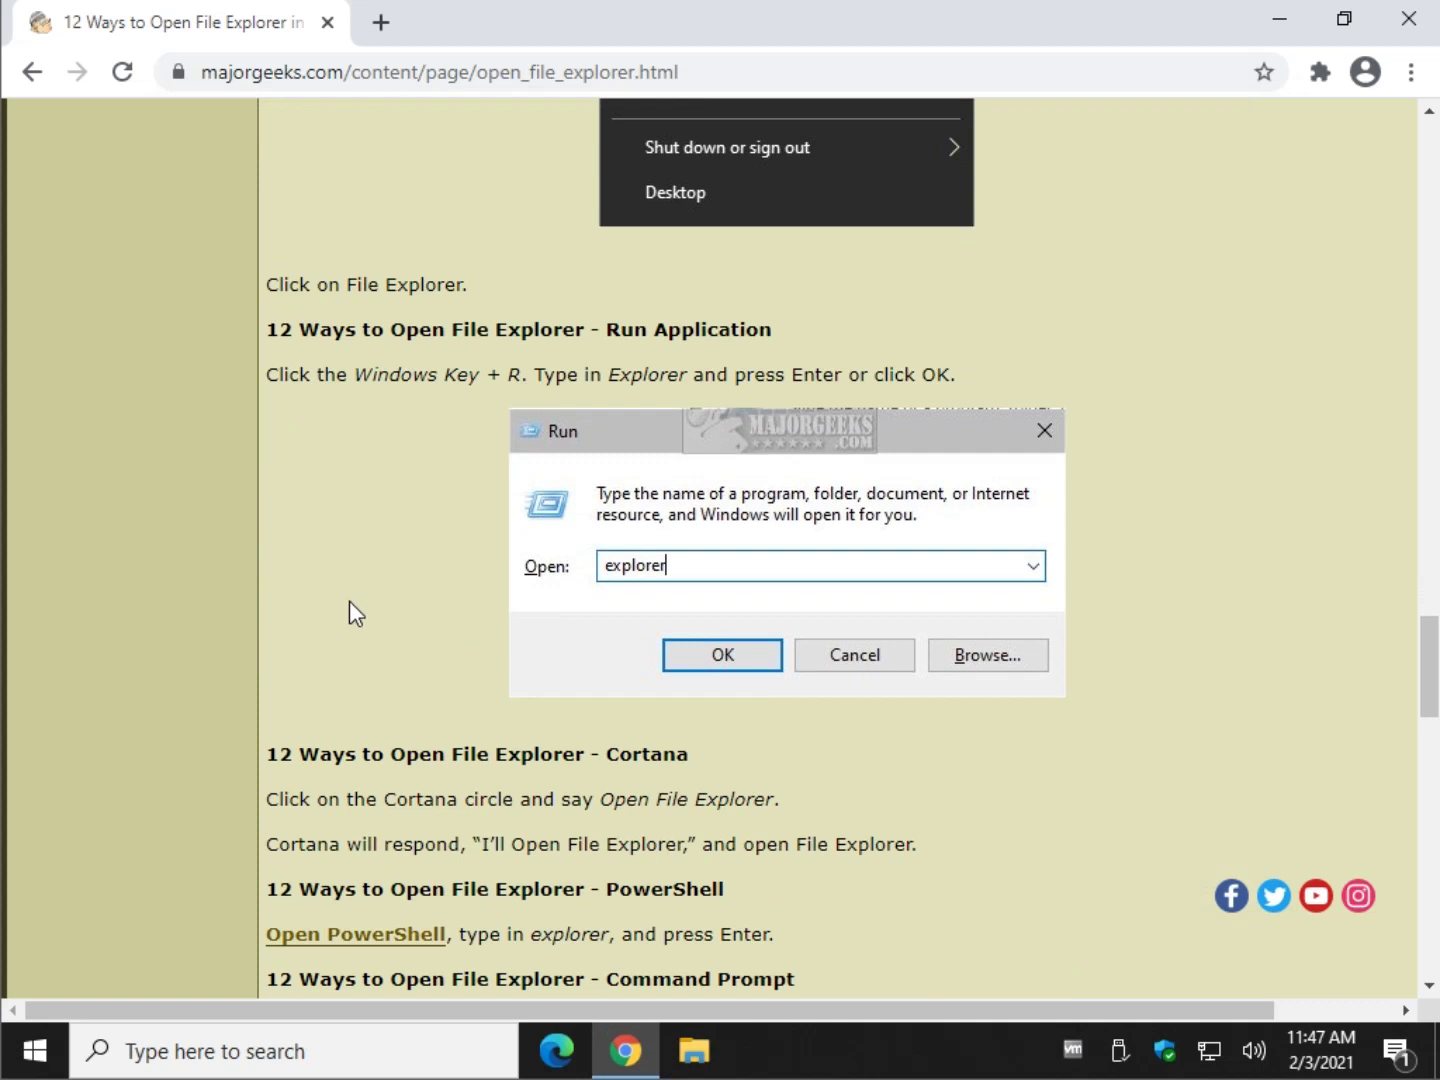
key("super+r")
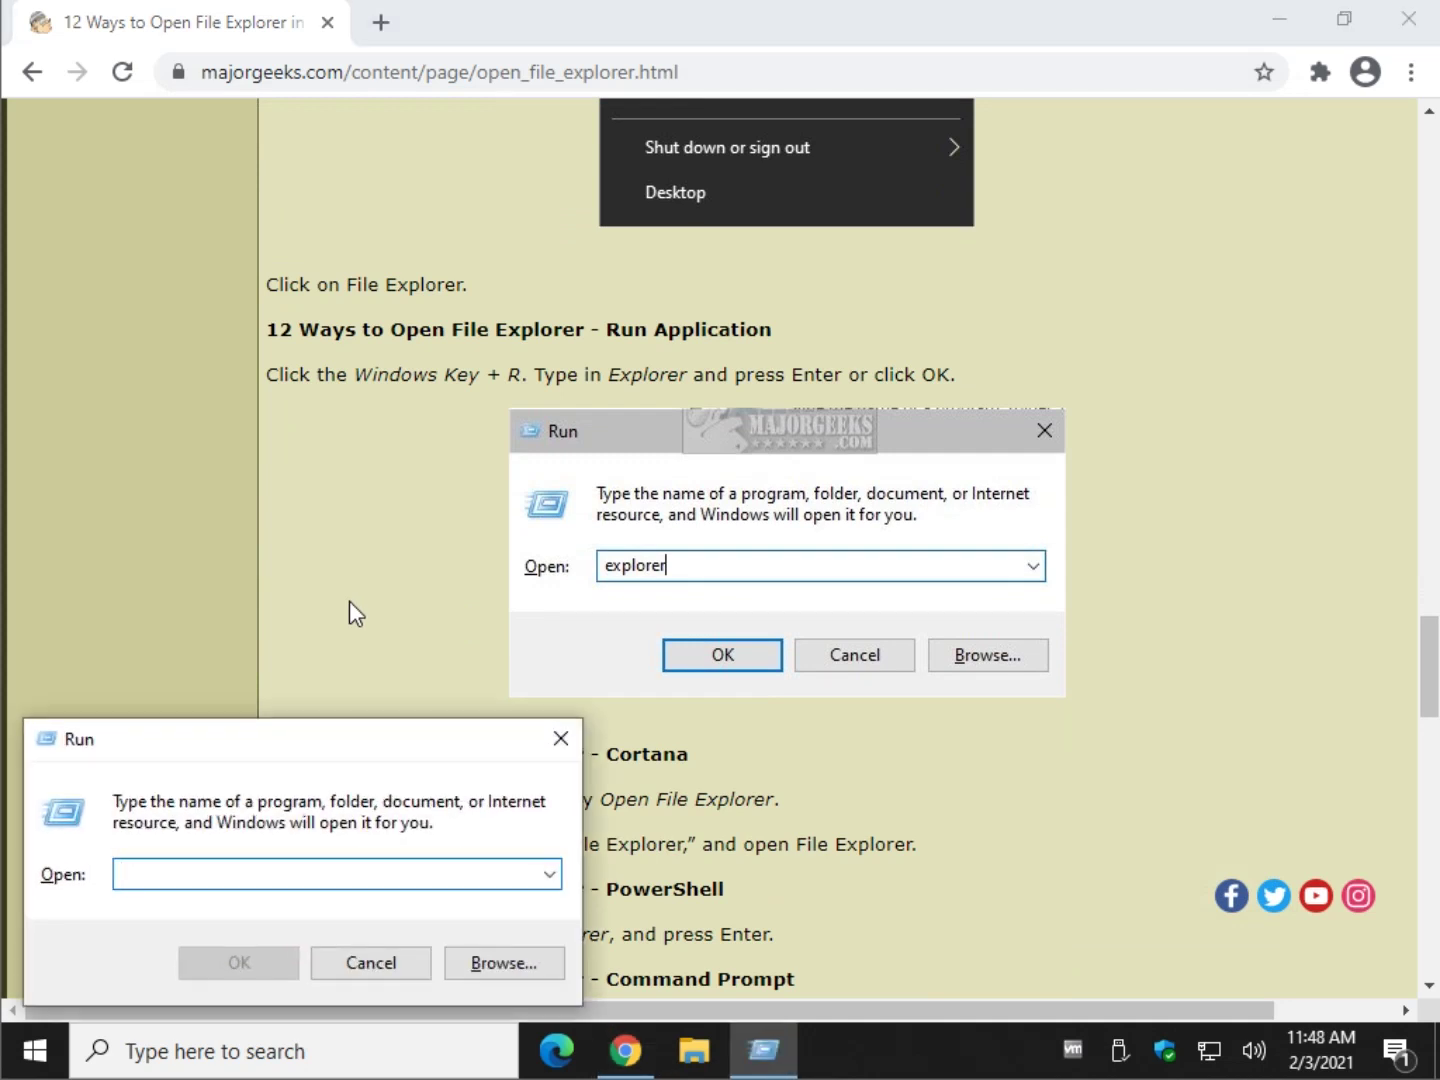
type("explorer")
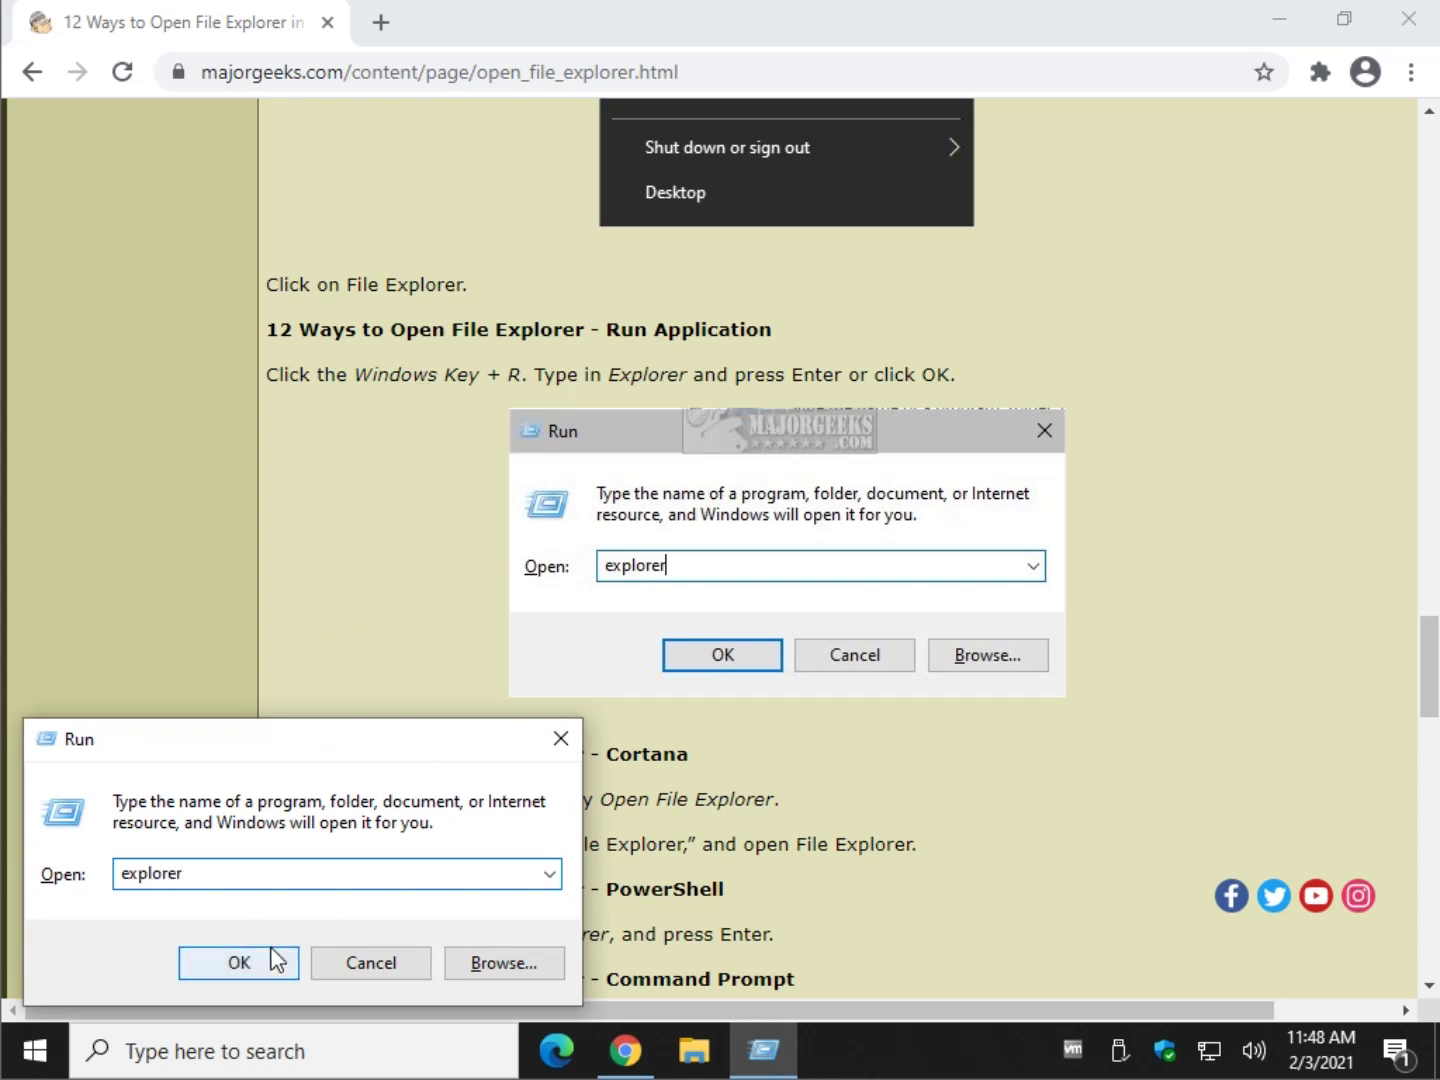
left_click(275, 960)
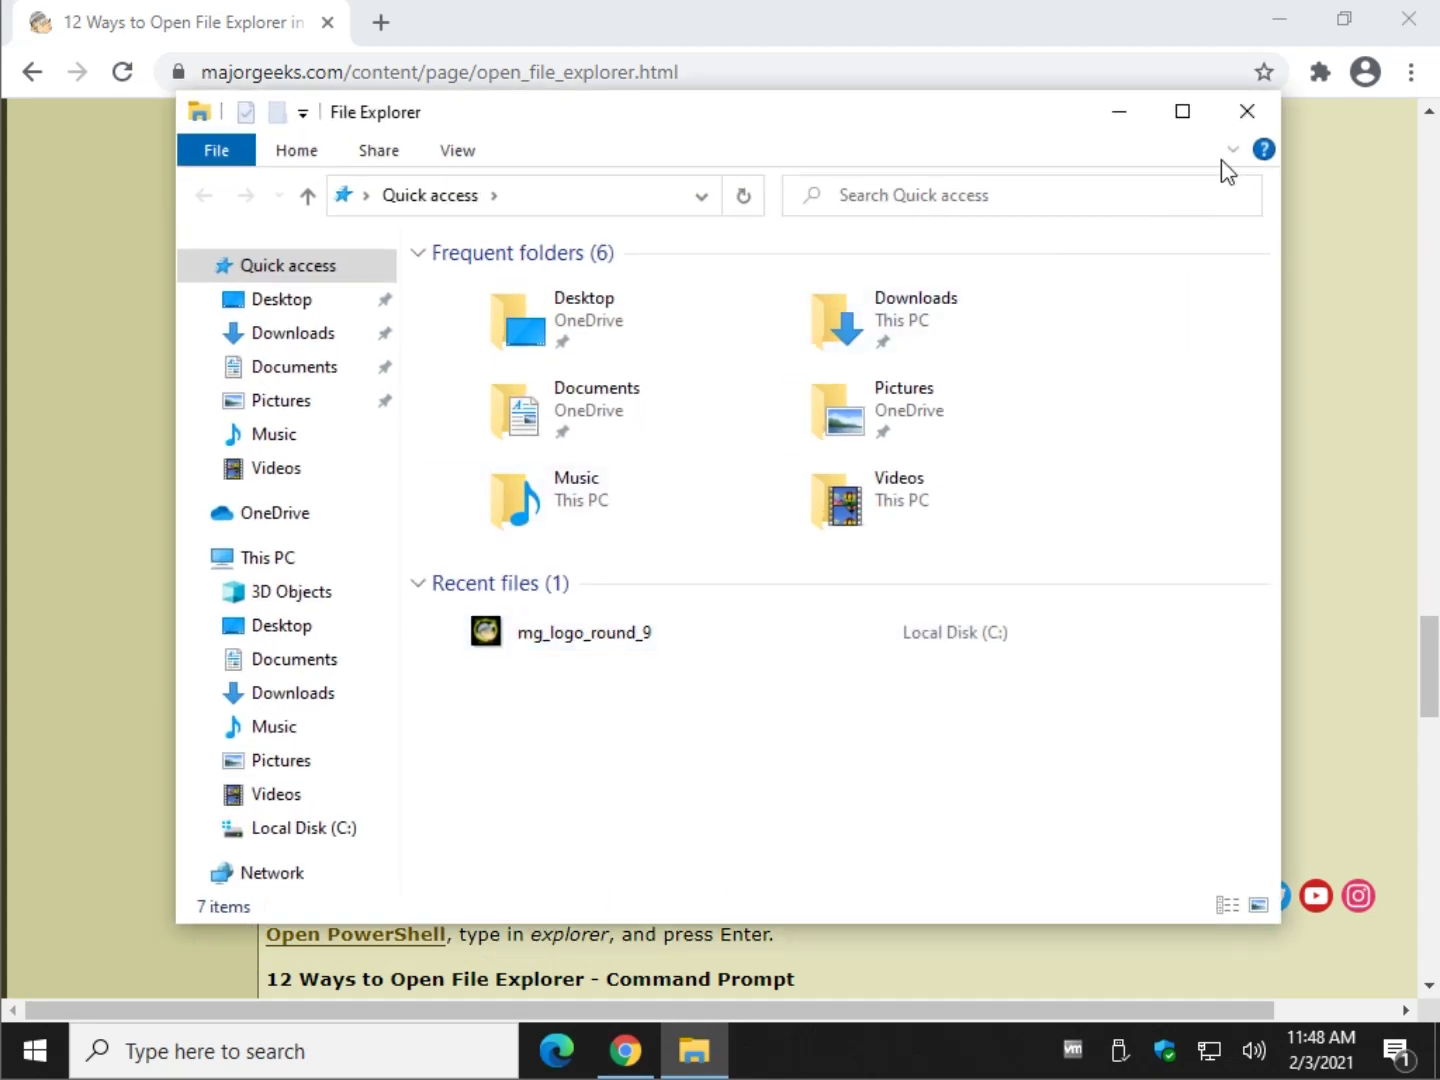
left_click(1247, 113)
Step: Scroll the article to the PowerShell and Command Prompt sections, briefly highlighting key instructions
scroll(567, 700, "down", 2)
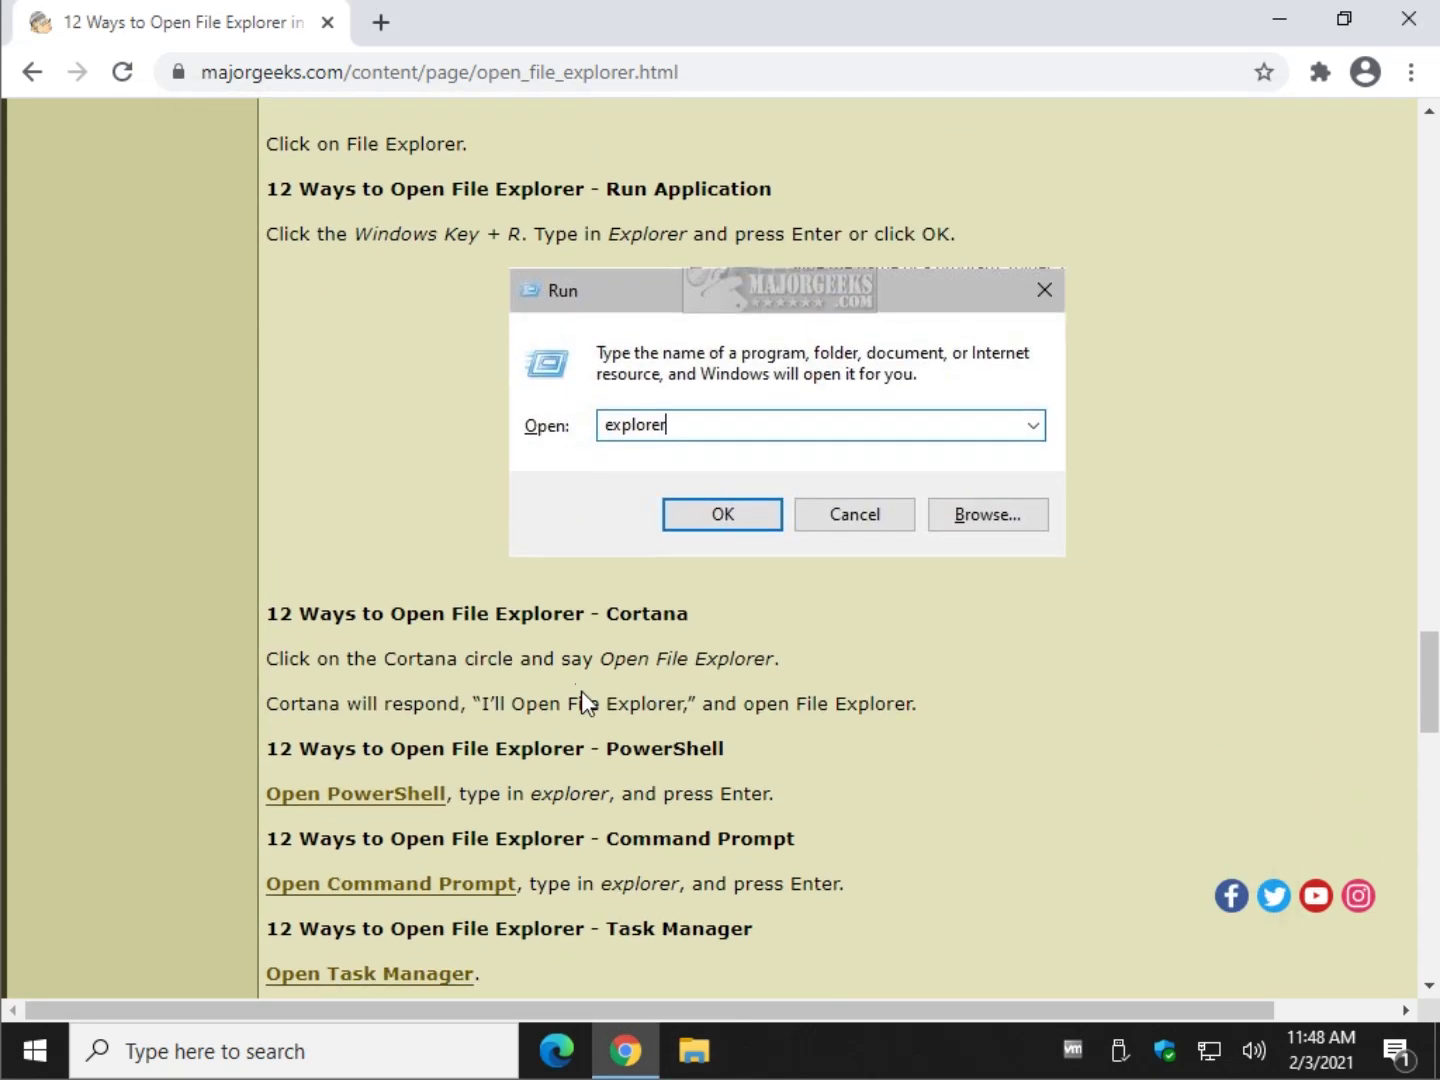
left_click_drag(367, 658, 692, 660)
left_click(589, 665)
left_click_drag(604, 659, 773, 660)
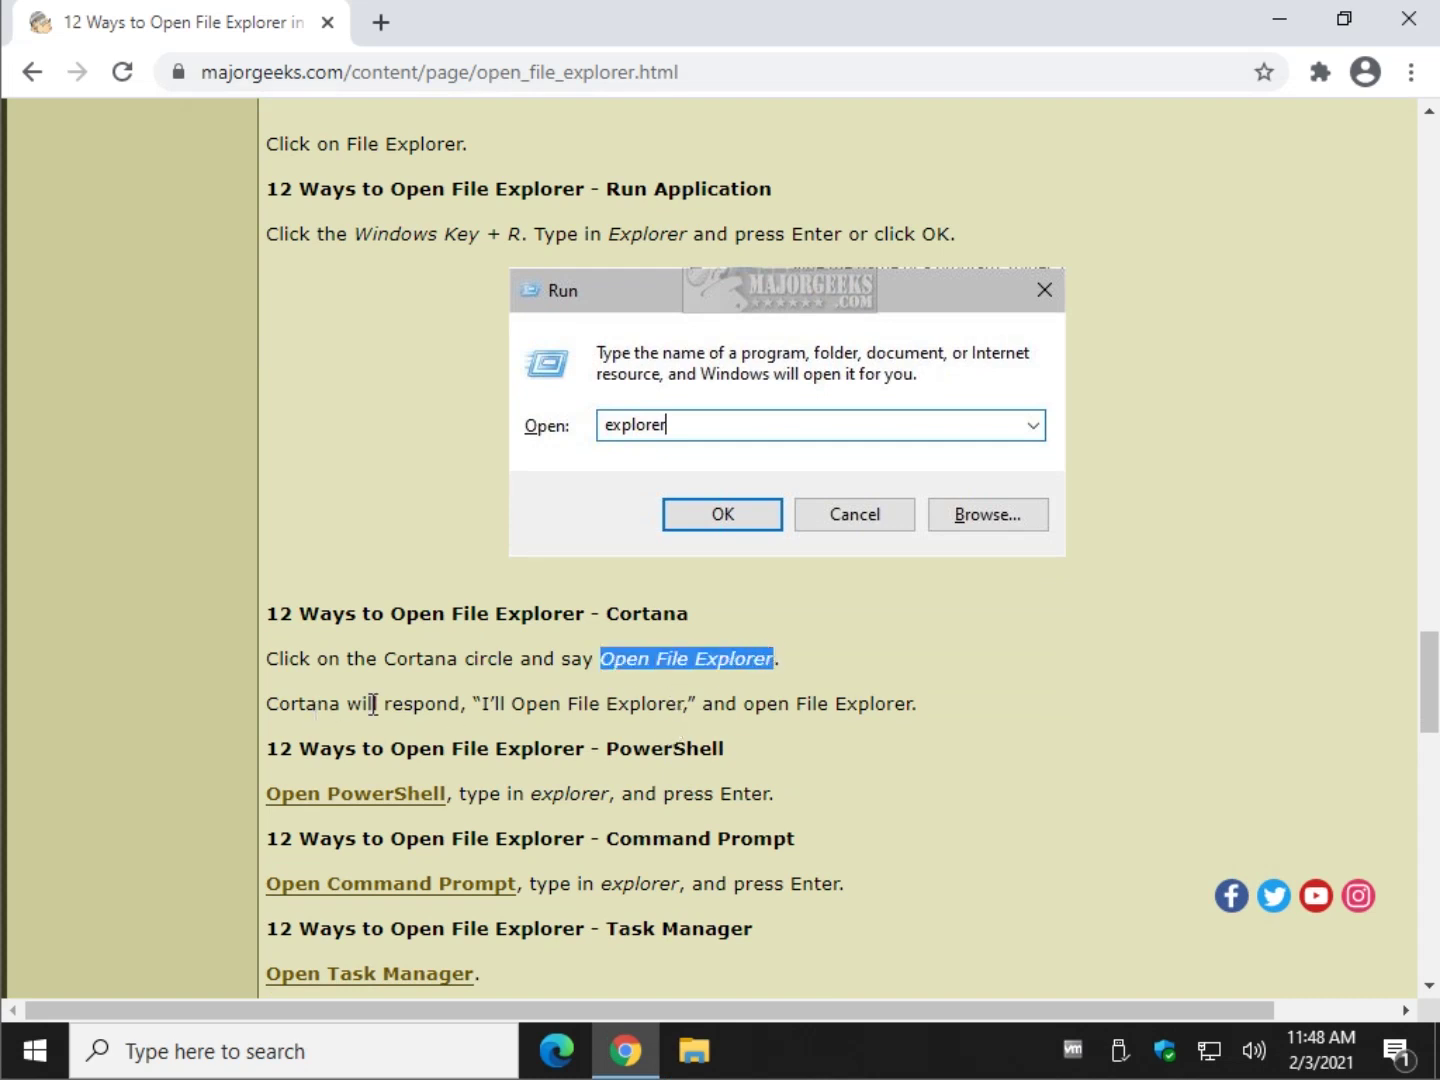
scroll(560, 707, "down", 1)
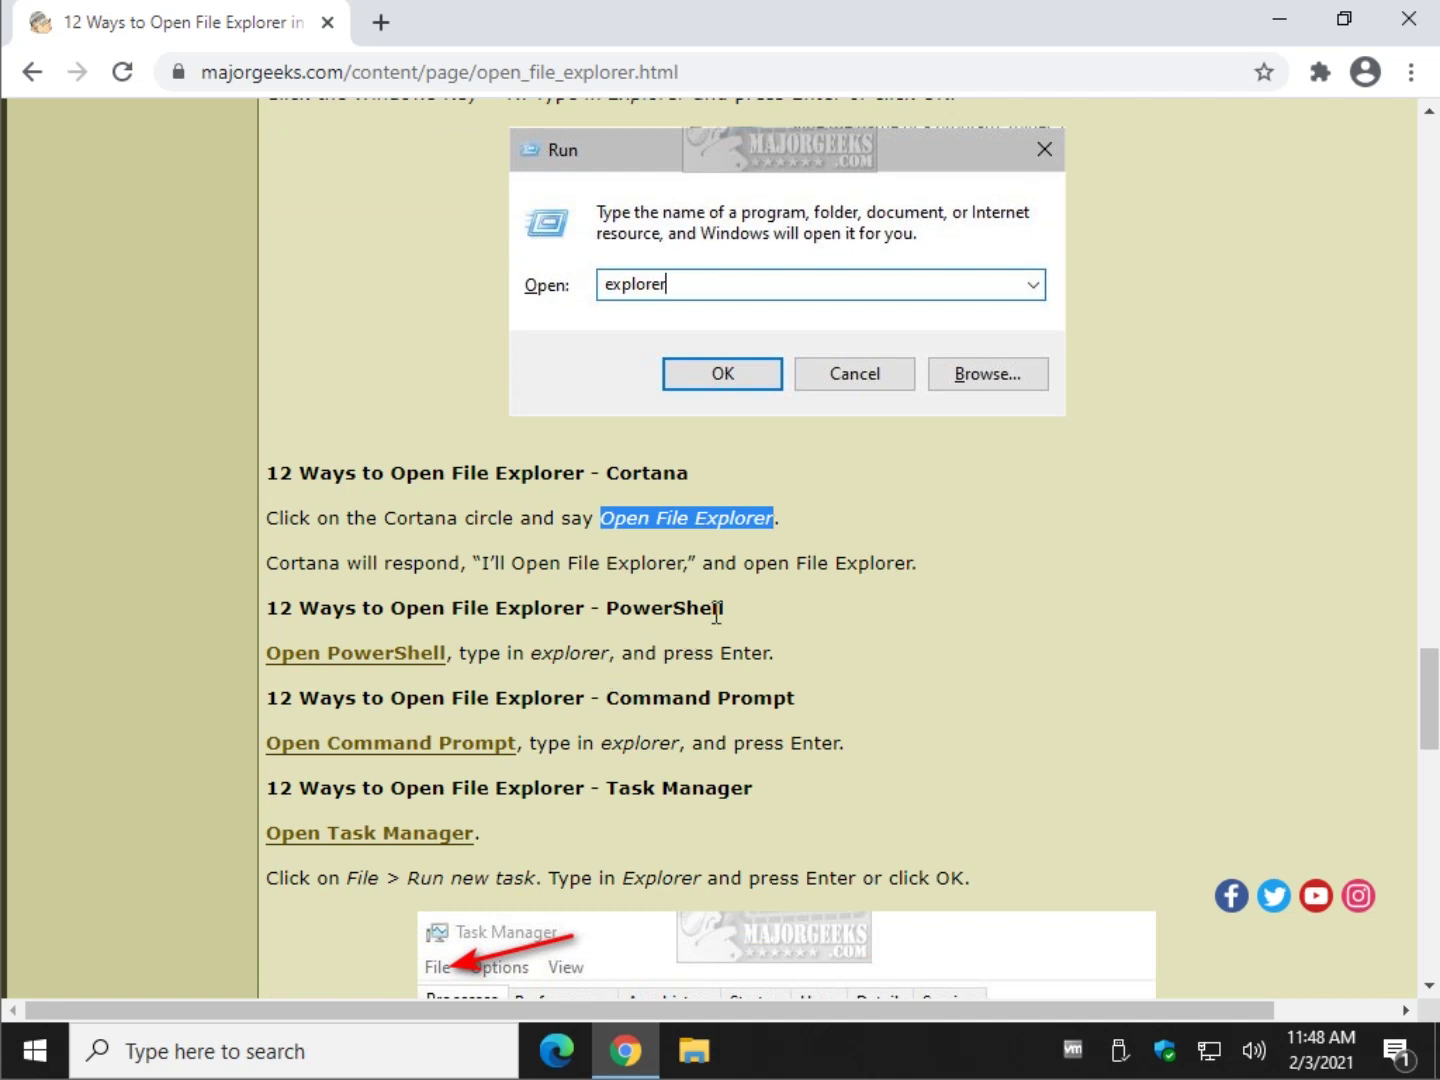
scroll(814, 567, "down", 1)
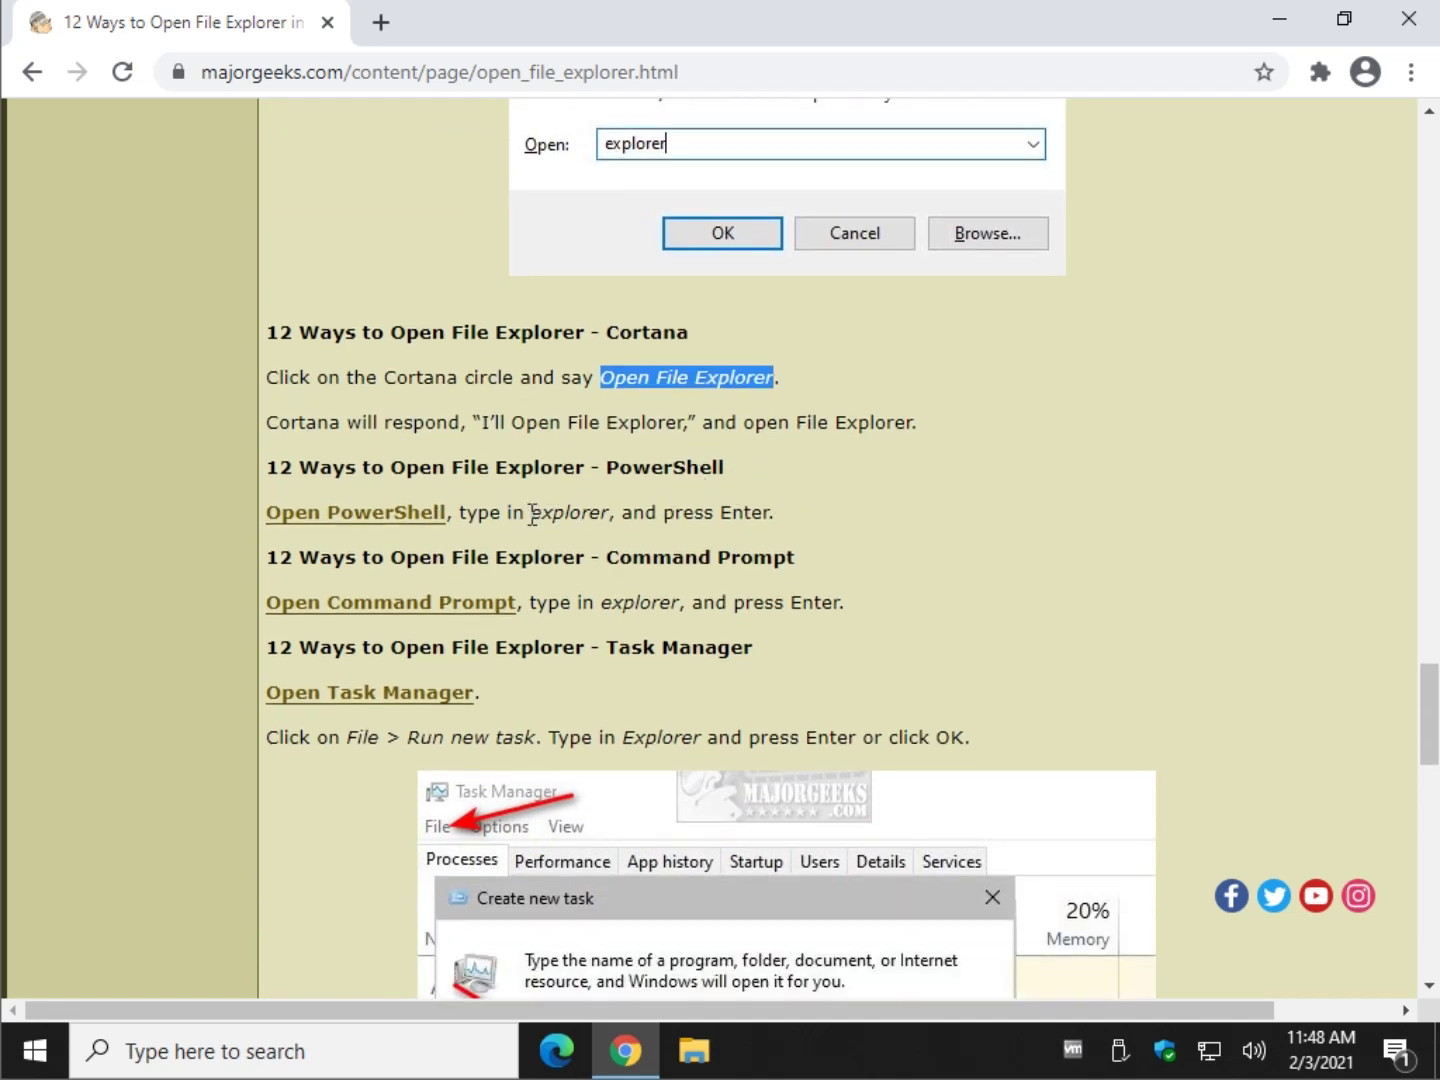
left_click_drag(532, 513, 610, 513)
left_click(589, 513)
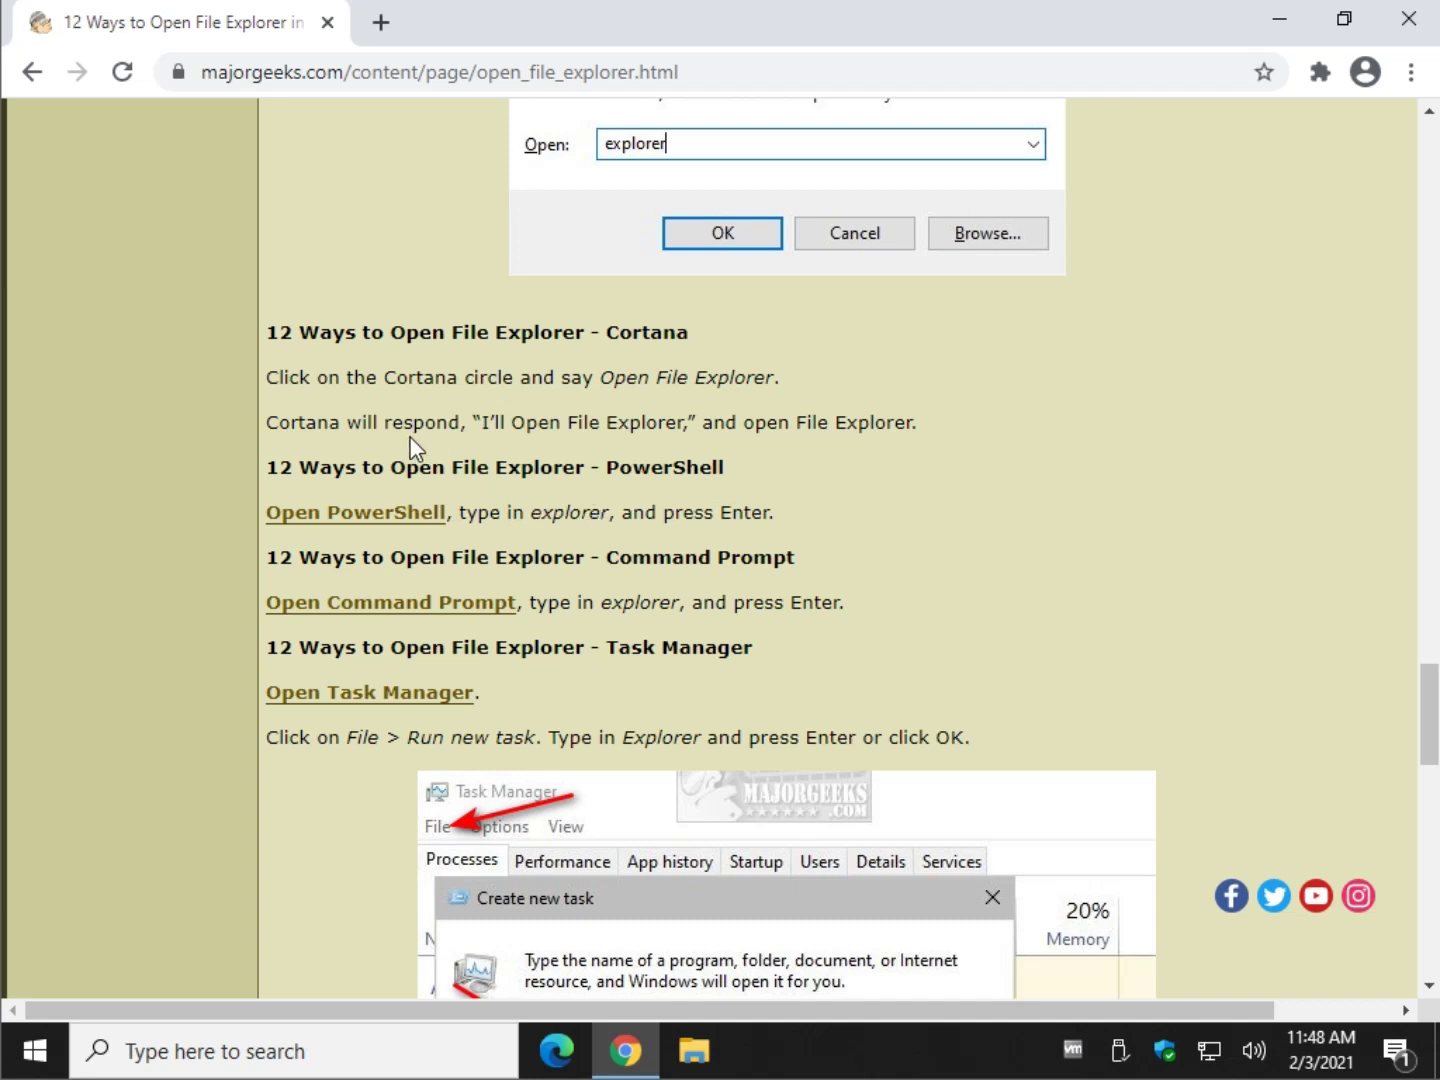
left_click_drag(272, 467, 915, 571)
left_click(914, 563)
Step: Run 'explorer' in an administrator PowerShell opened from the Win+X menu
key("super+x")
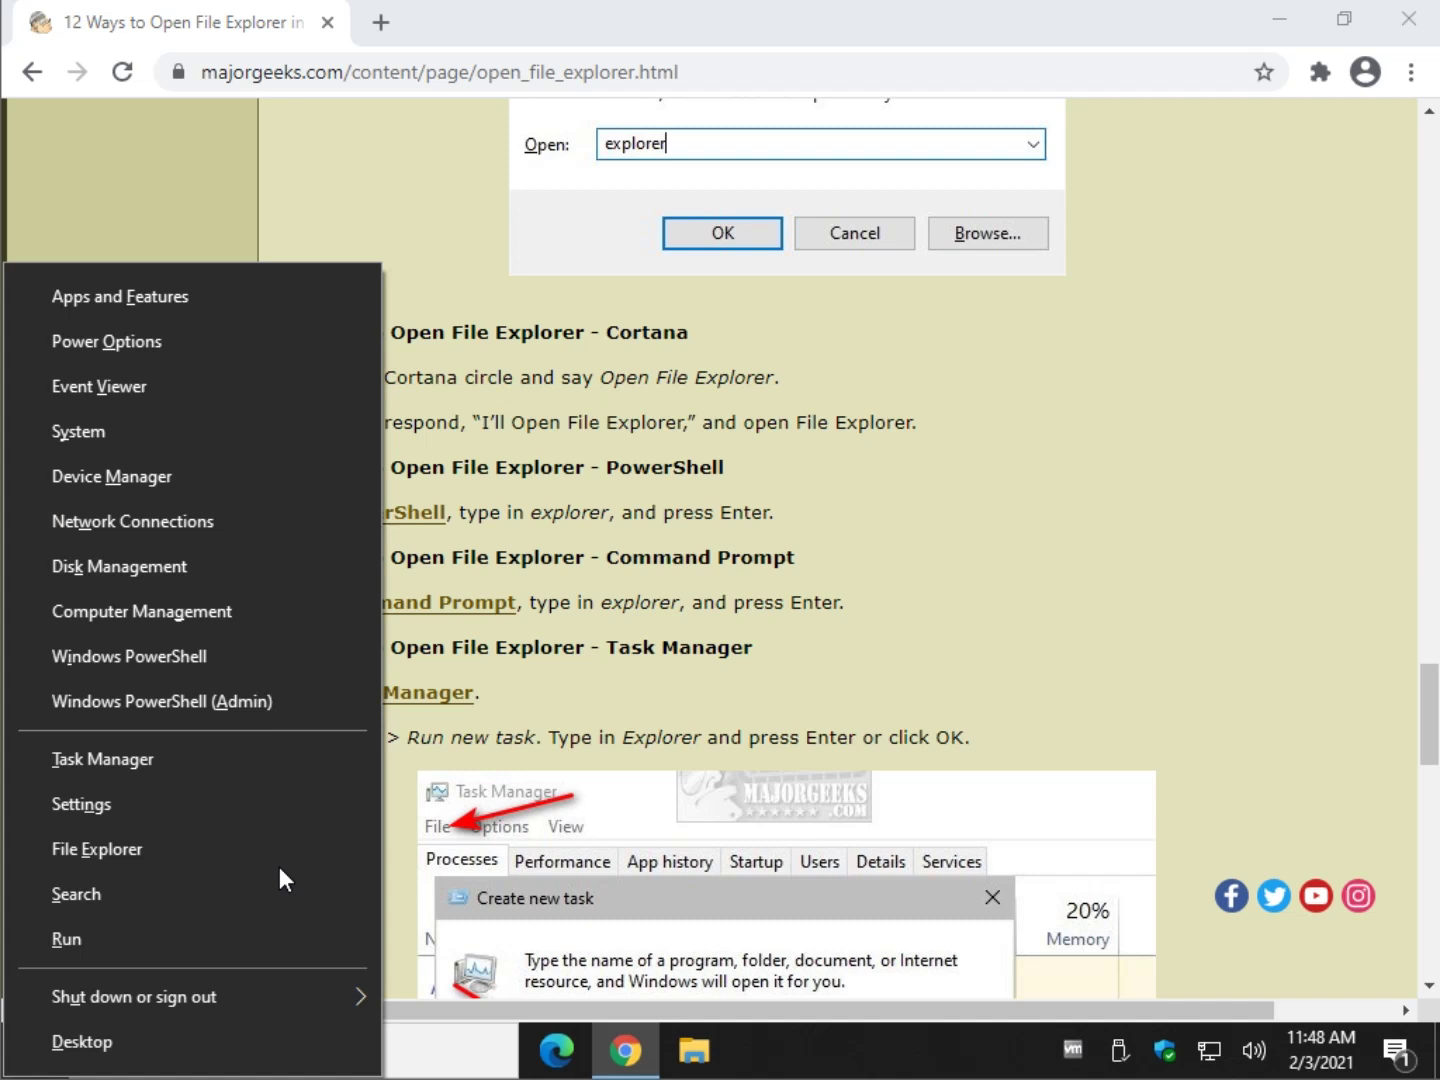
left_click(161, 700)
left_click(627, 700)
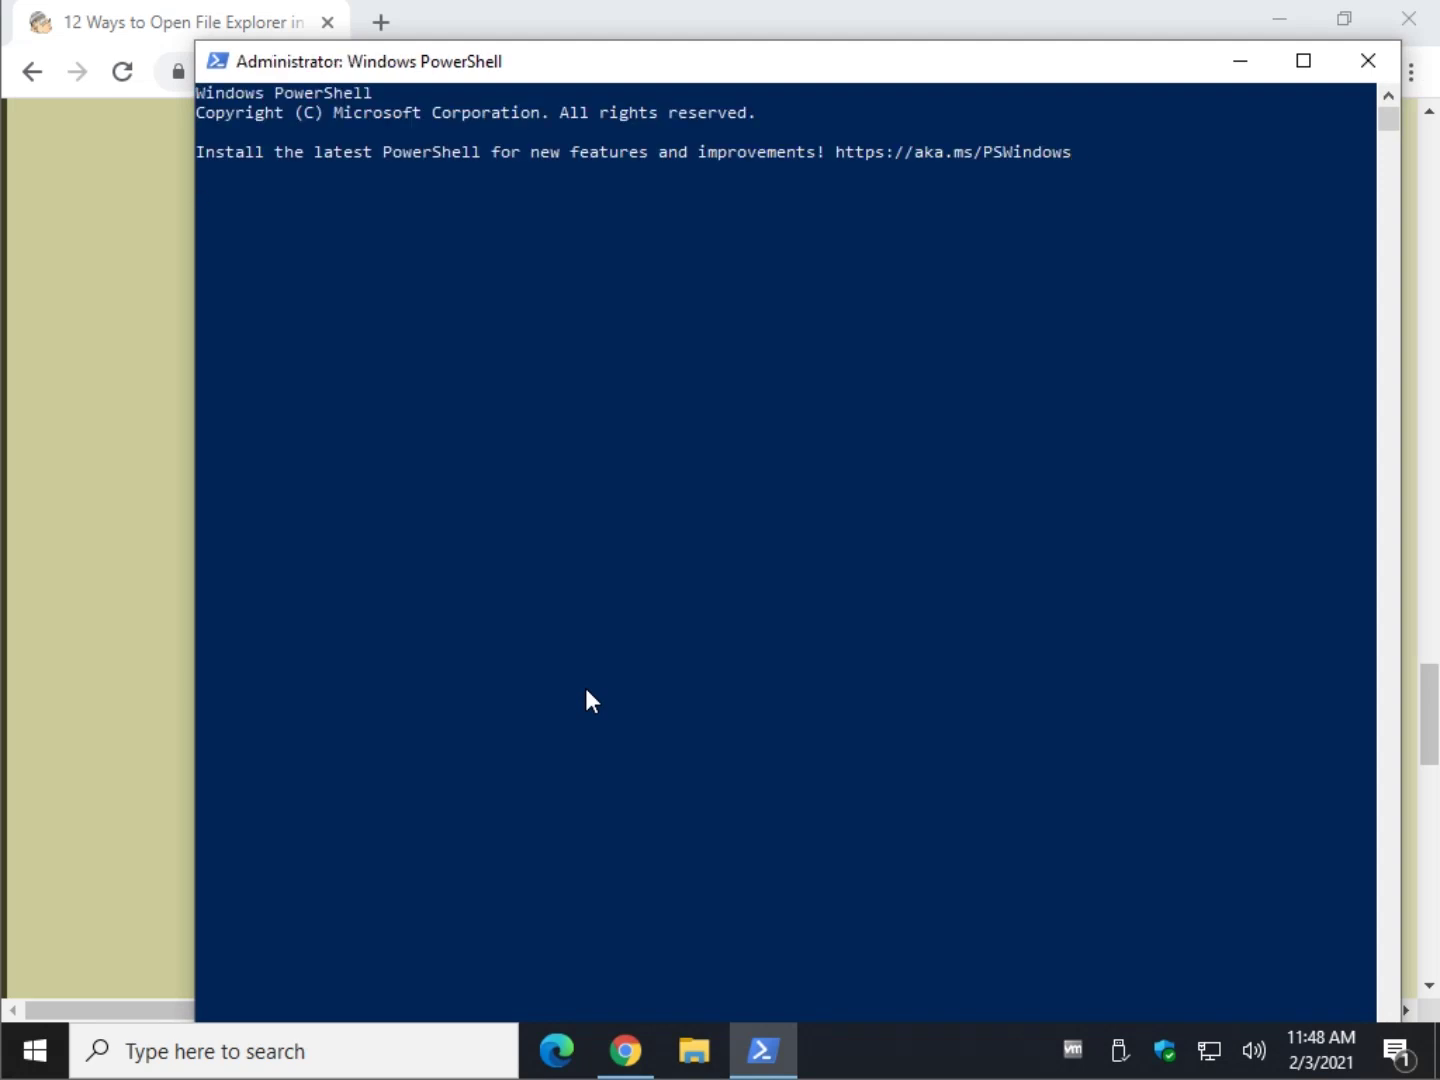
type("explorer")
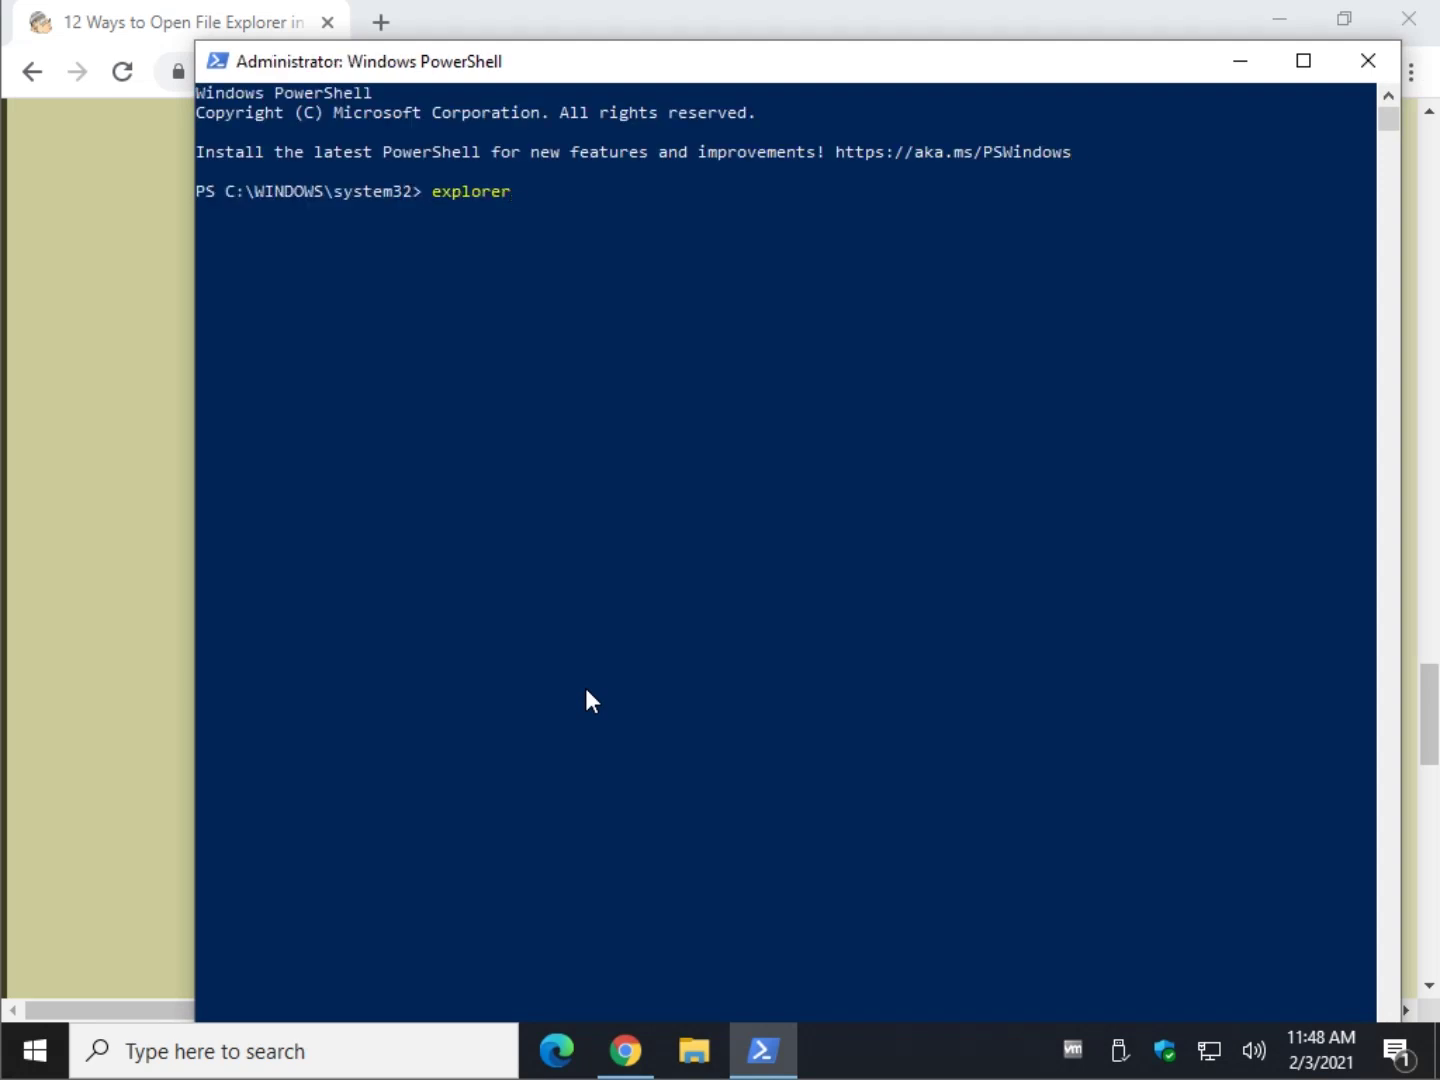
key("Return")
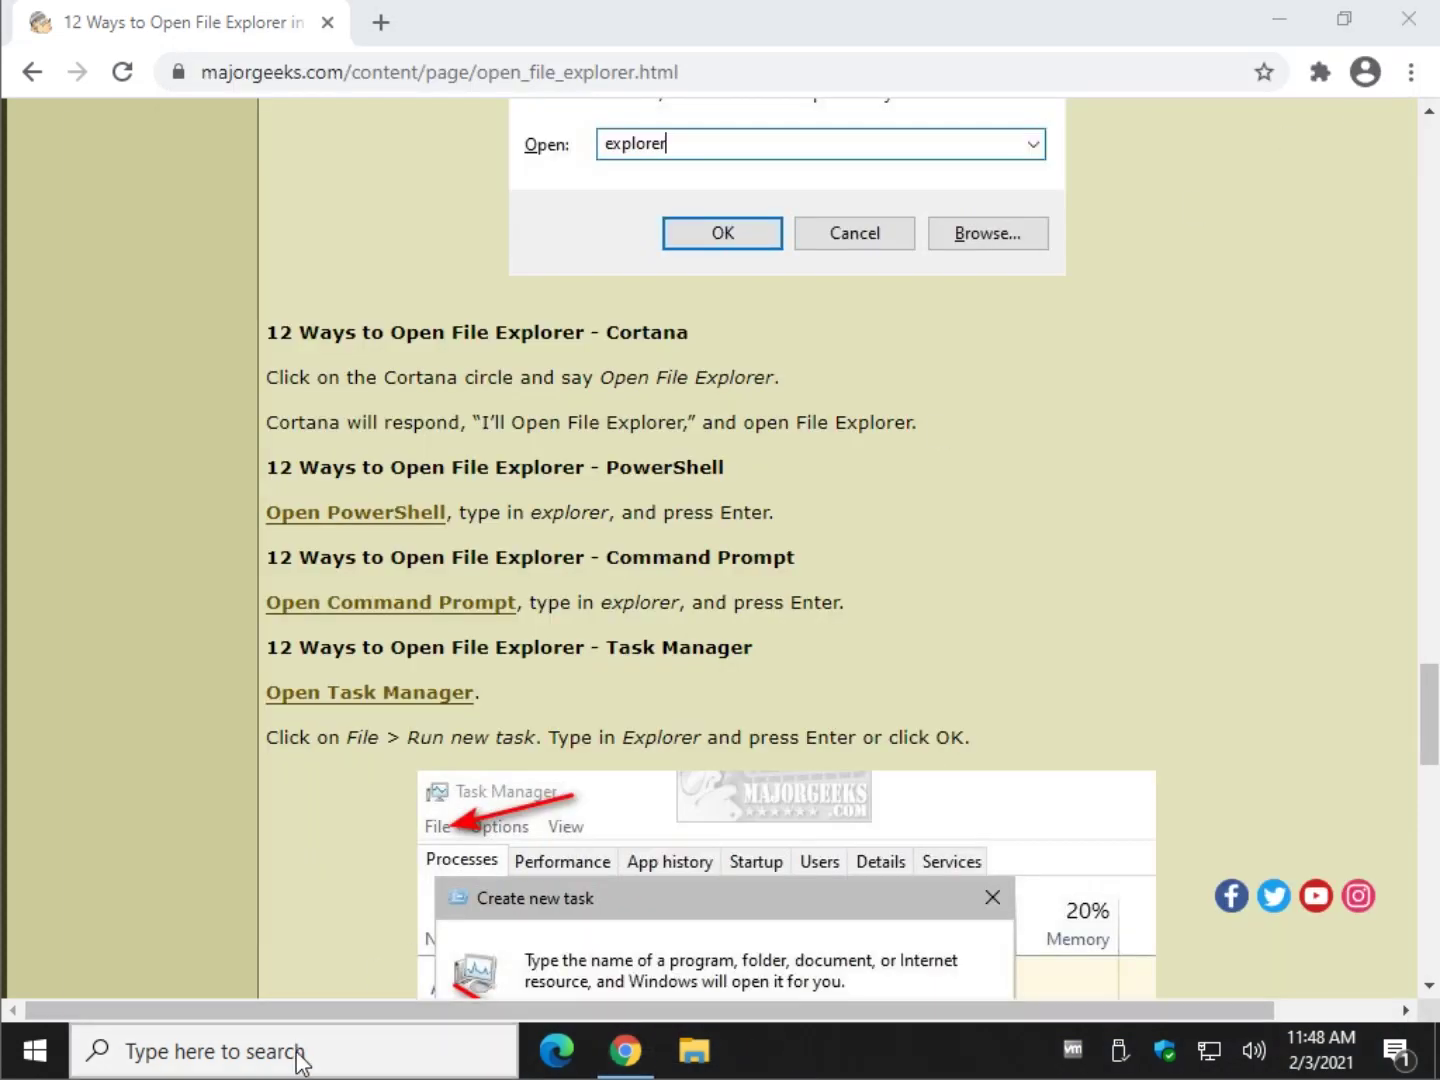
Step: Open Command Prompt by searching 'cmd', run 'explorer', then close both windows
left_click(293, 1051)
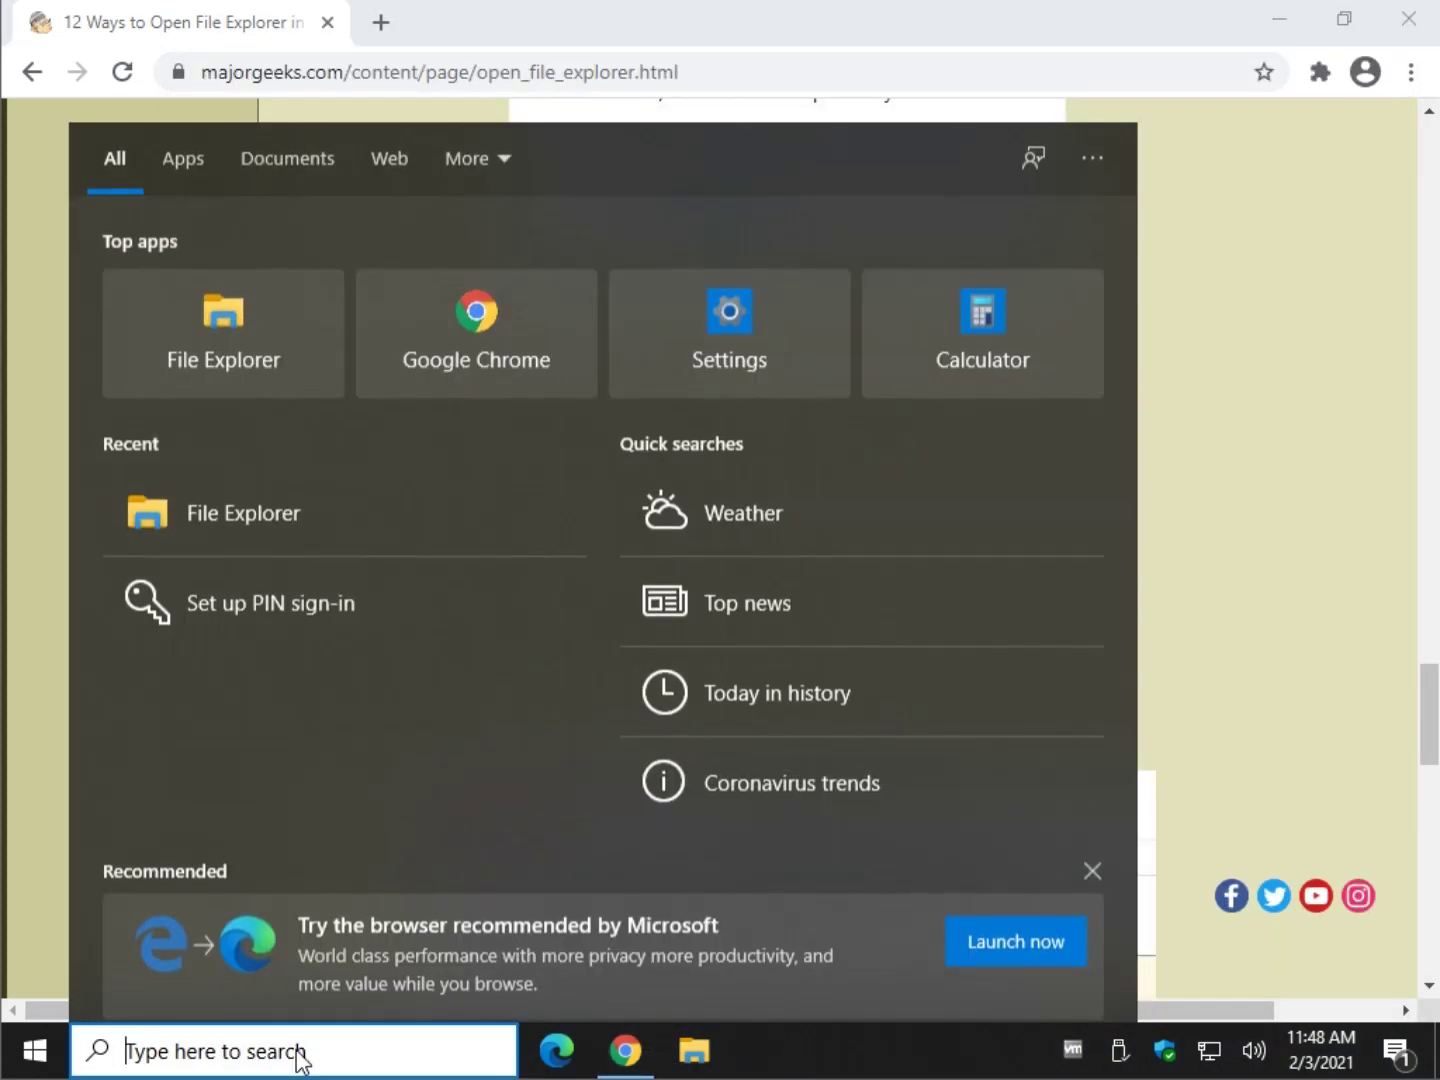
type("cmd")
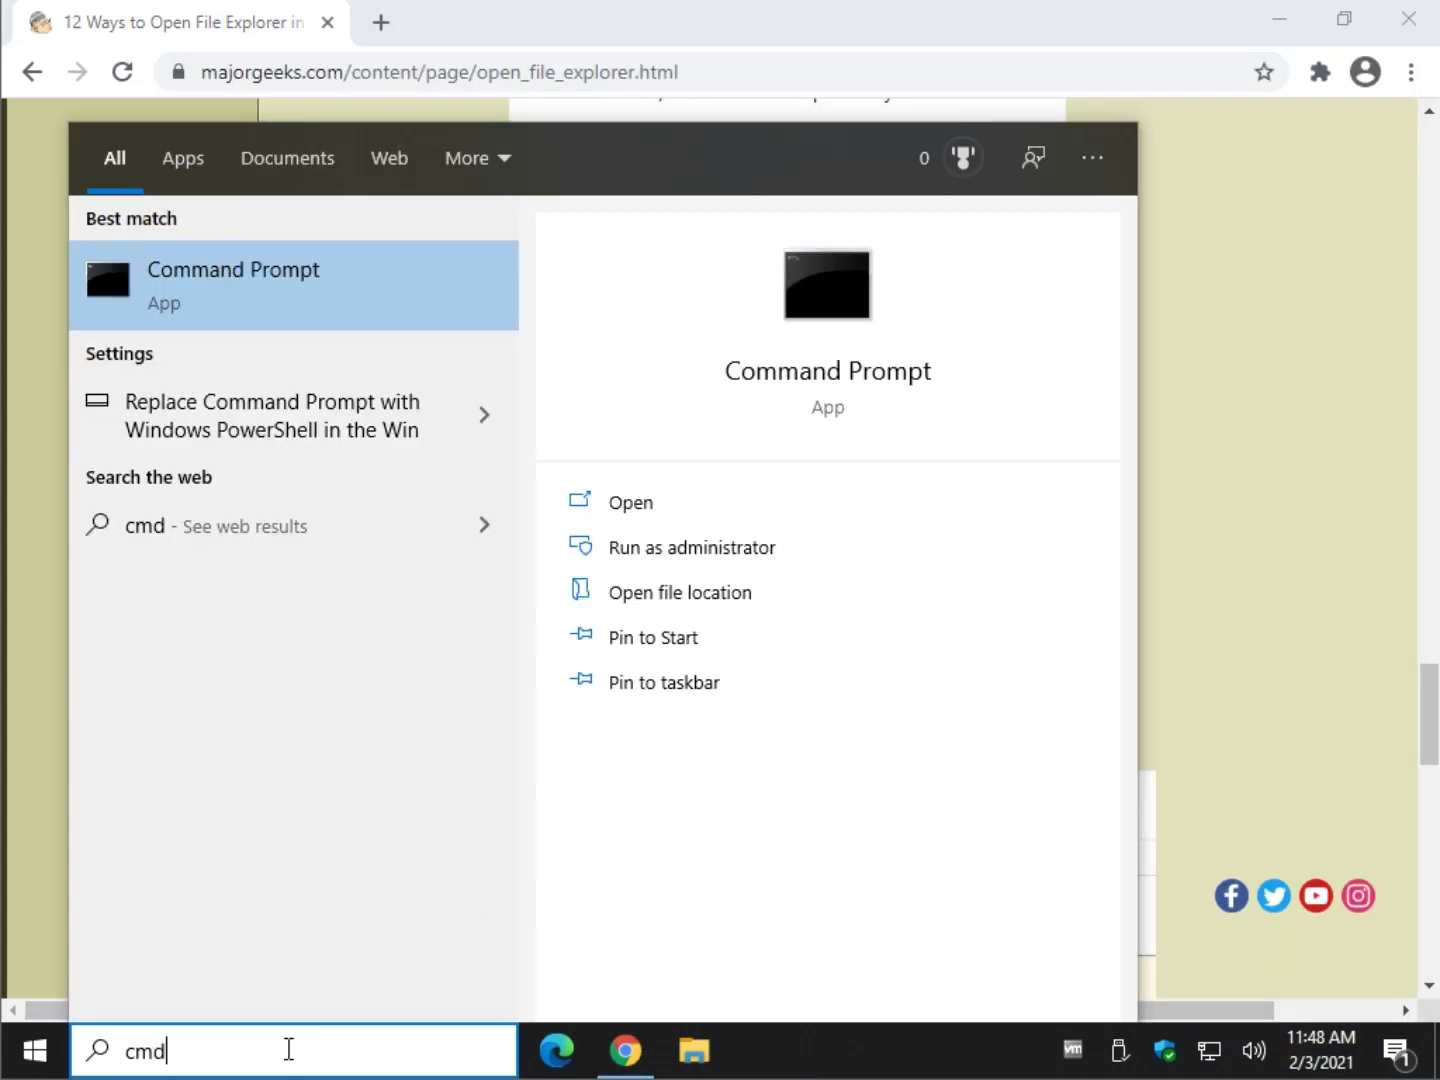
left_click(326, 278)
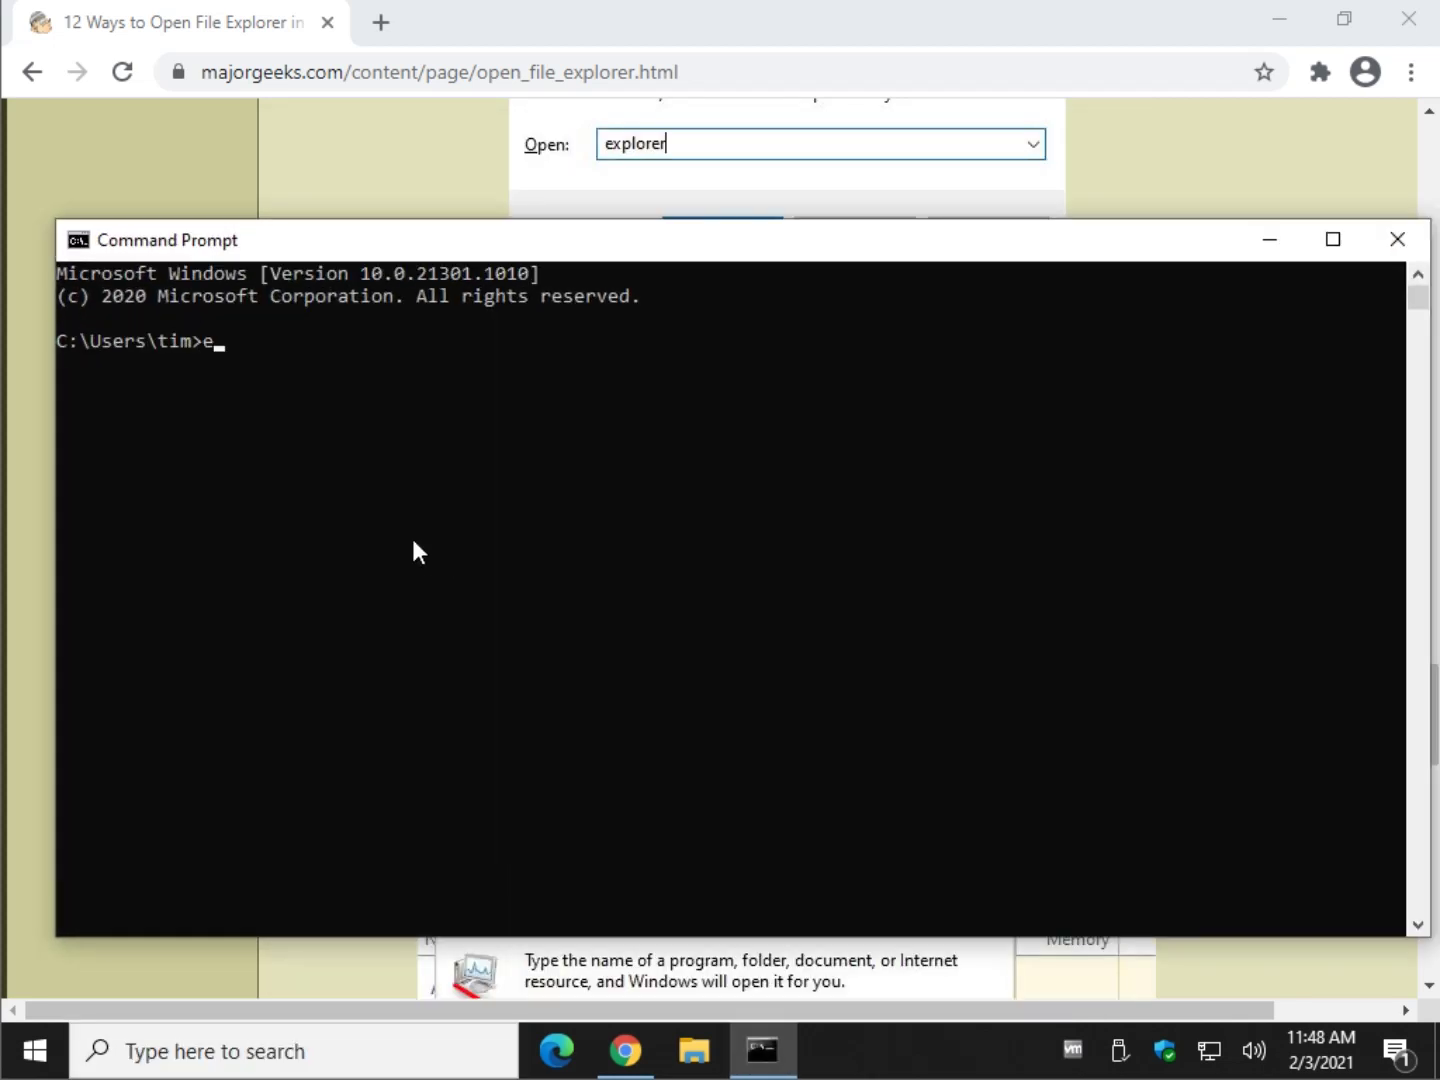
type("explorer")
key("Return")
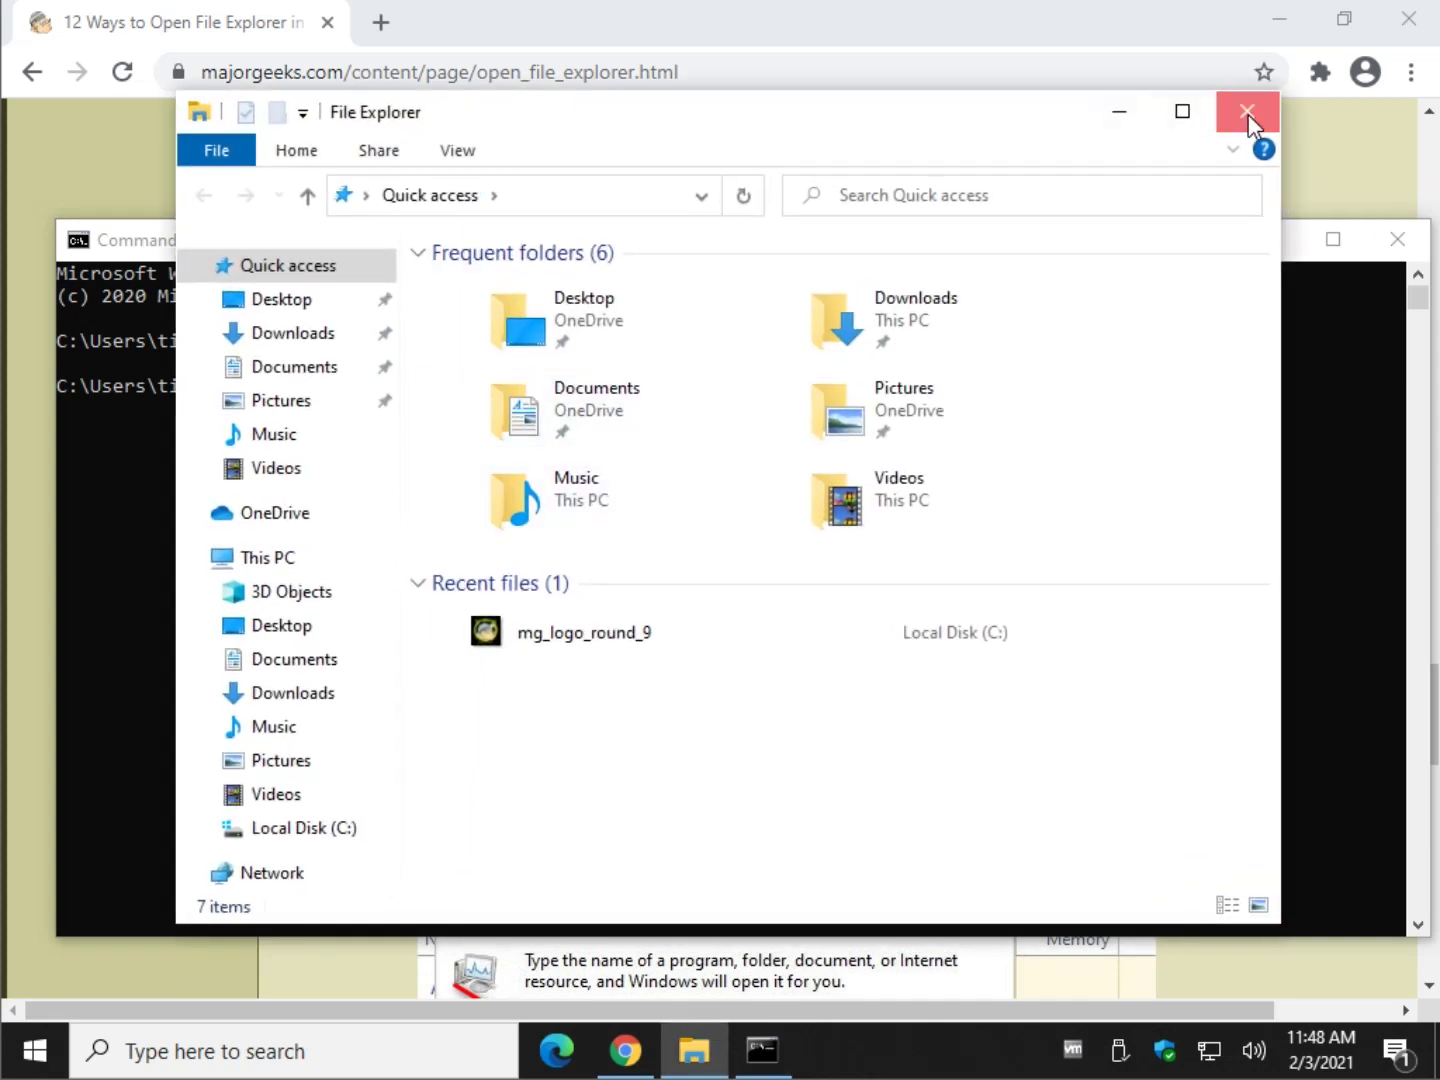
left_click(1249, 118)
left_click(1409, 258)
scroll(914, 478, "down", 4)
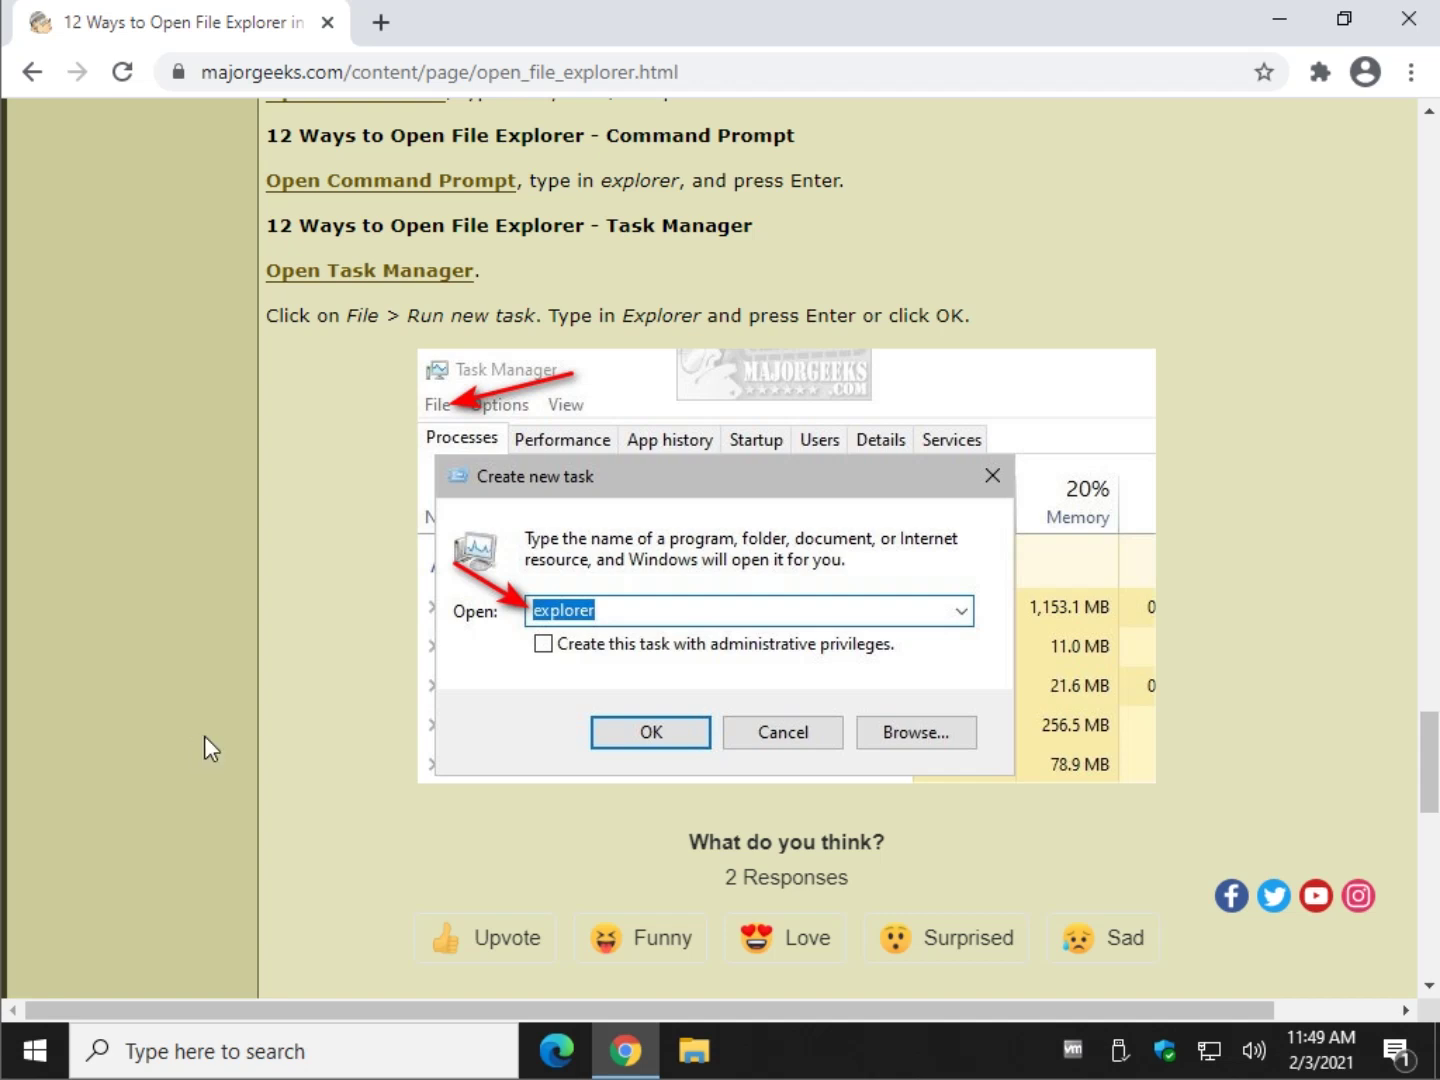
key("ctrl+alt+Delete")
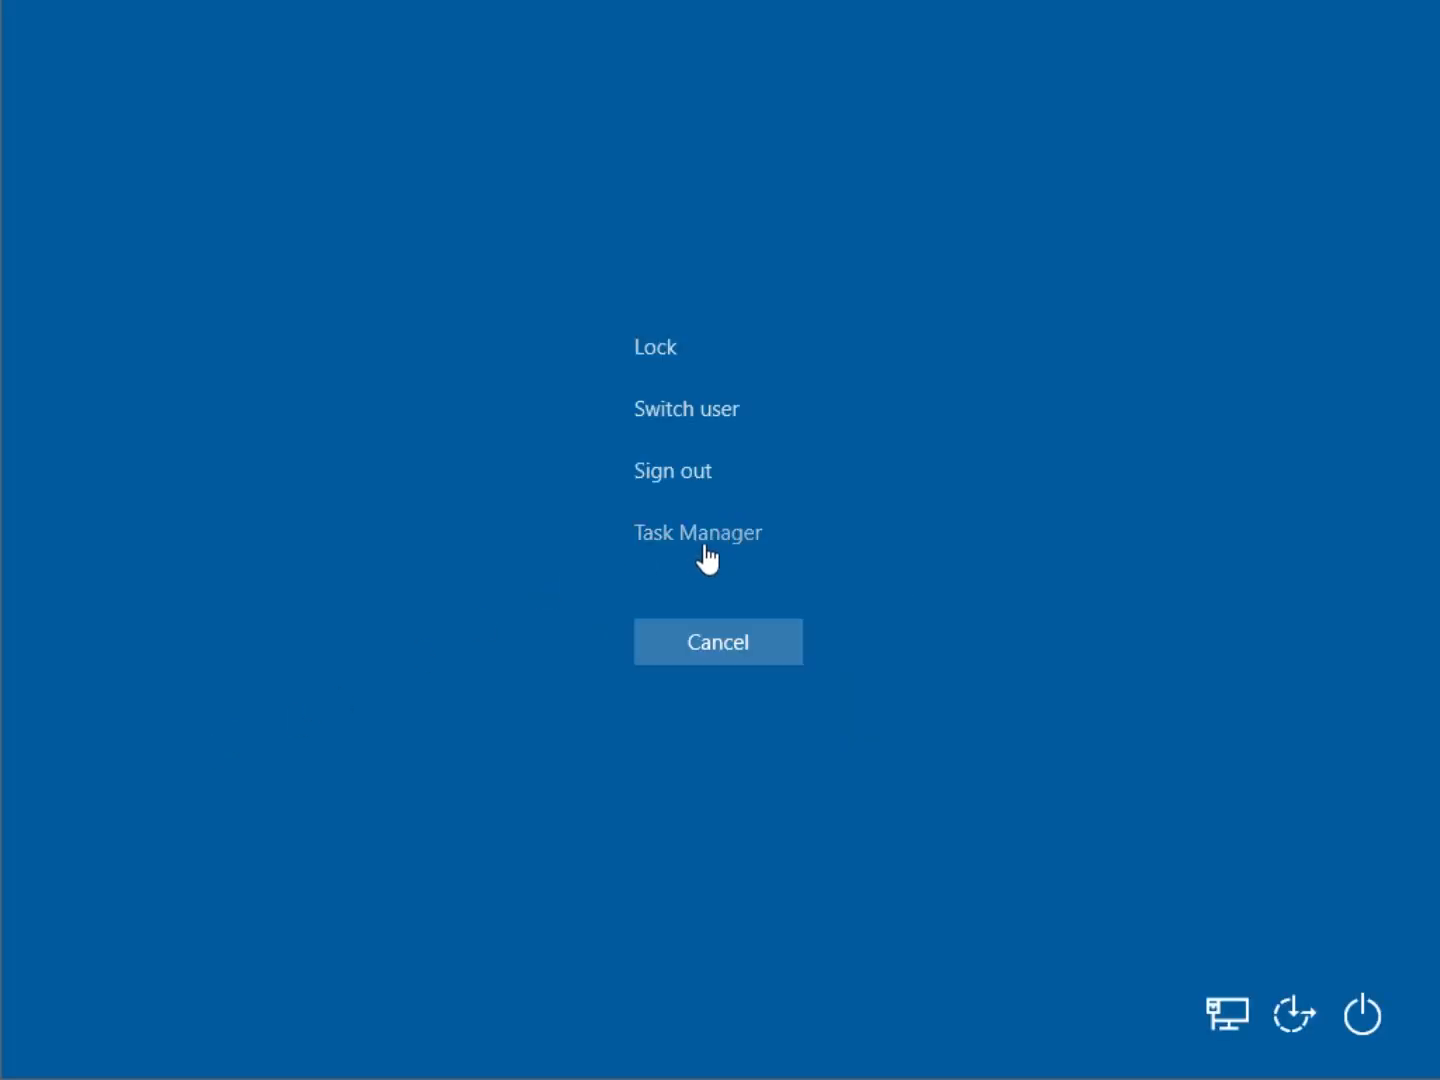
left_click(708, 545)
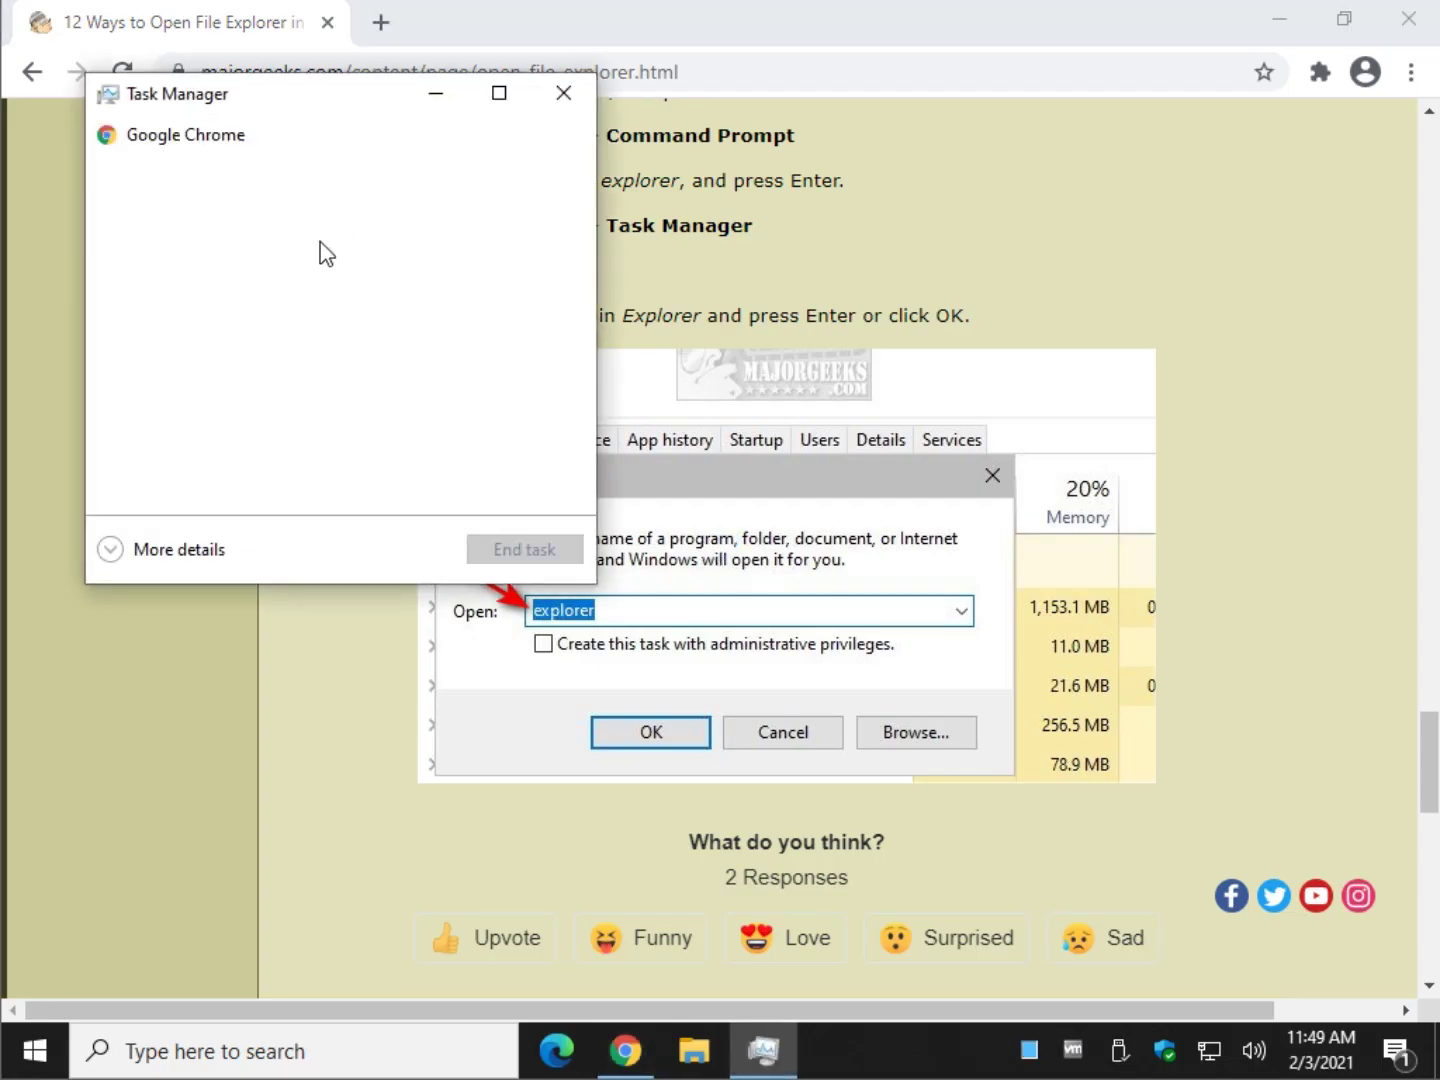
left_click(214, 551)
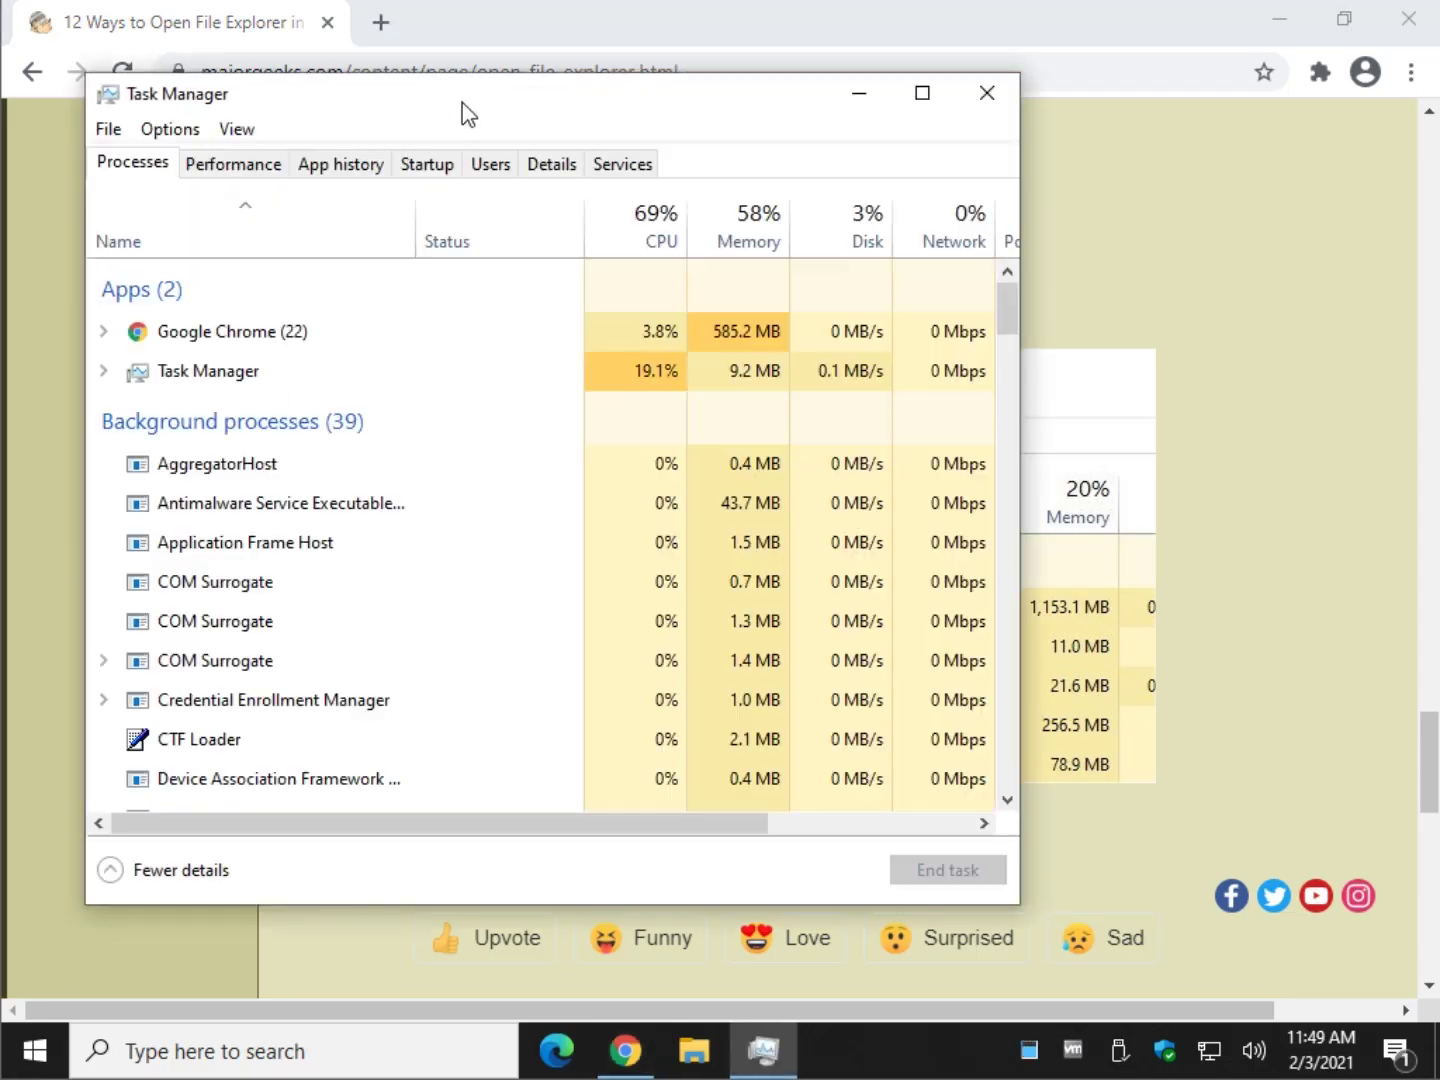
left_click_drag(463, 113, 628, 163)
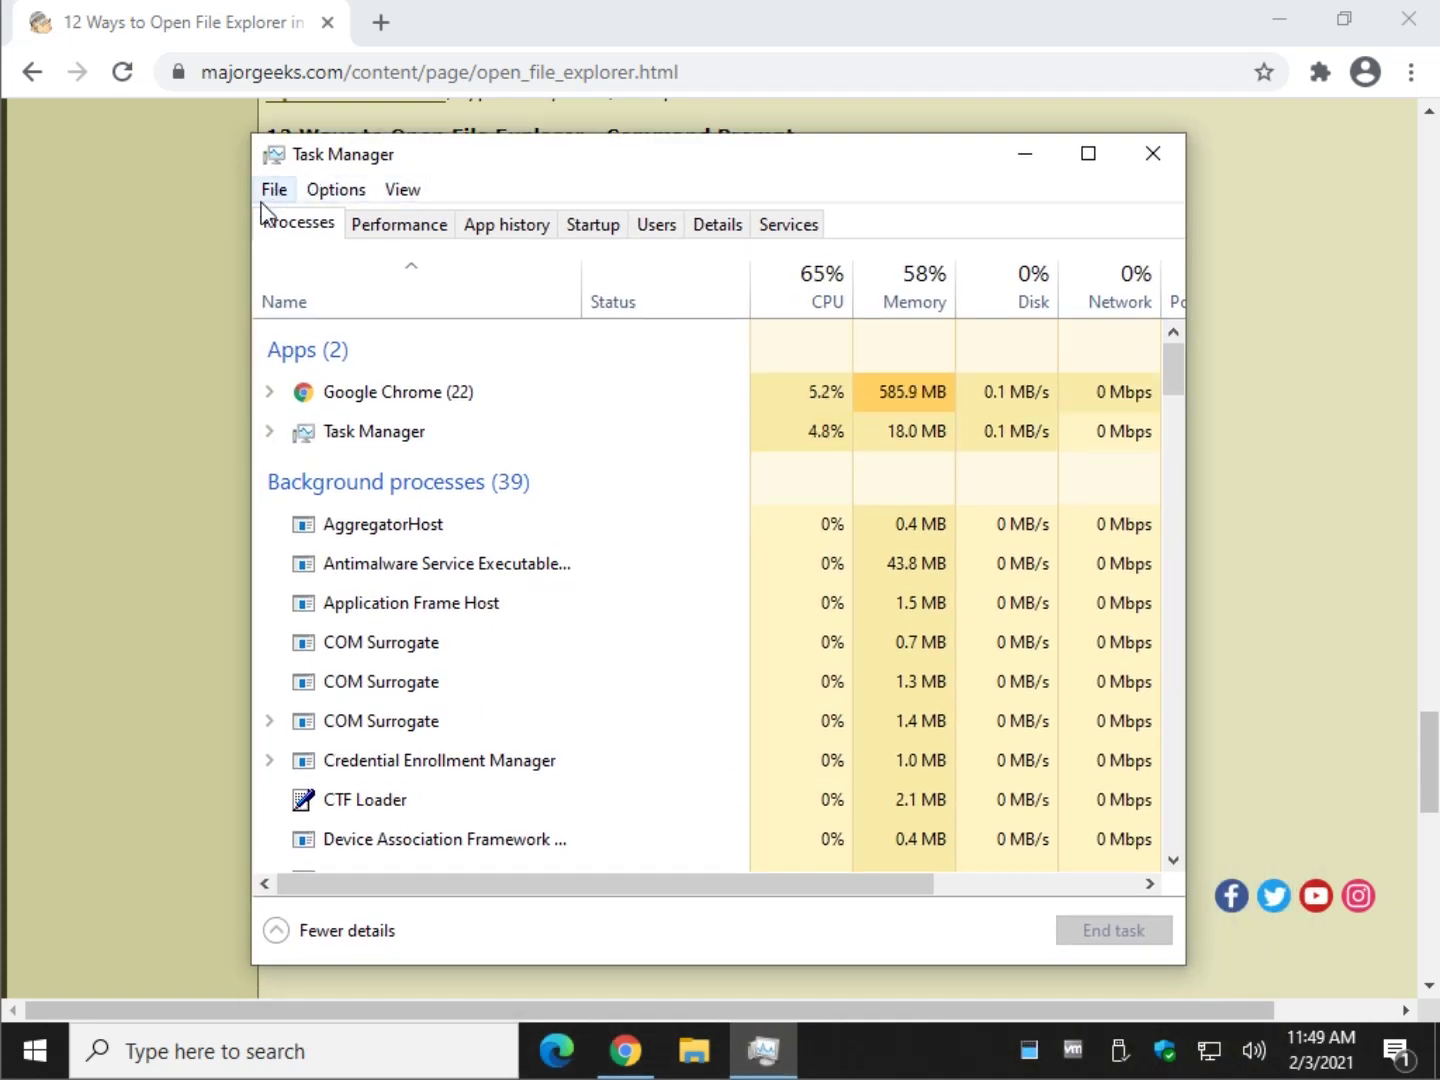
left_click(274, 189)
left_click(316, 223)
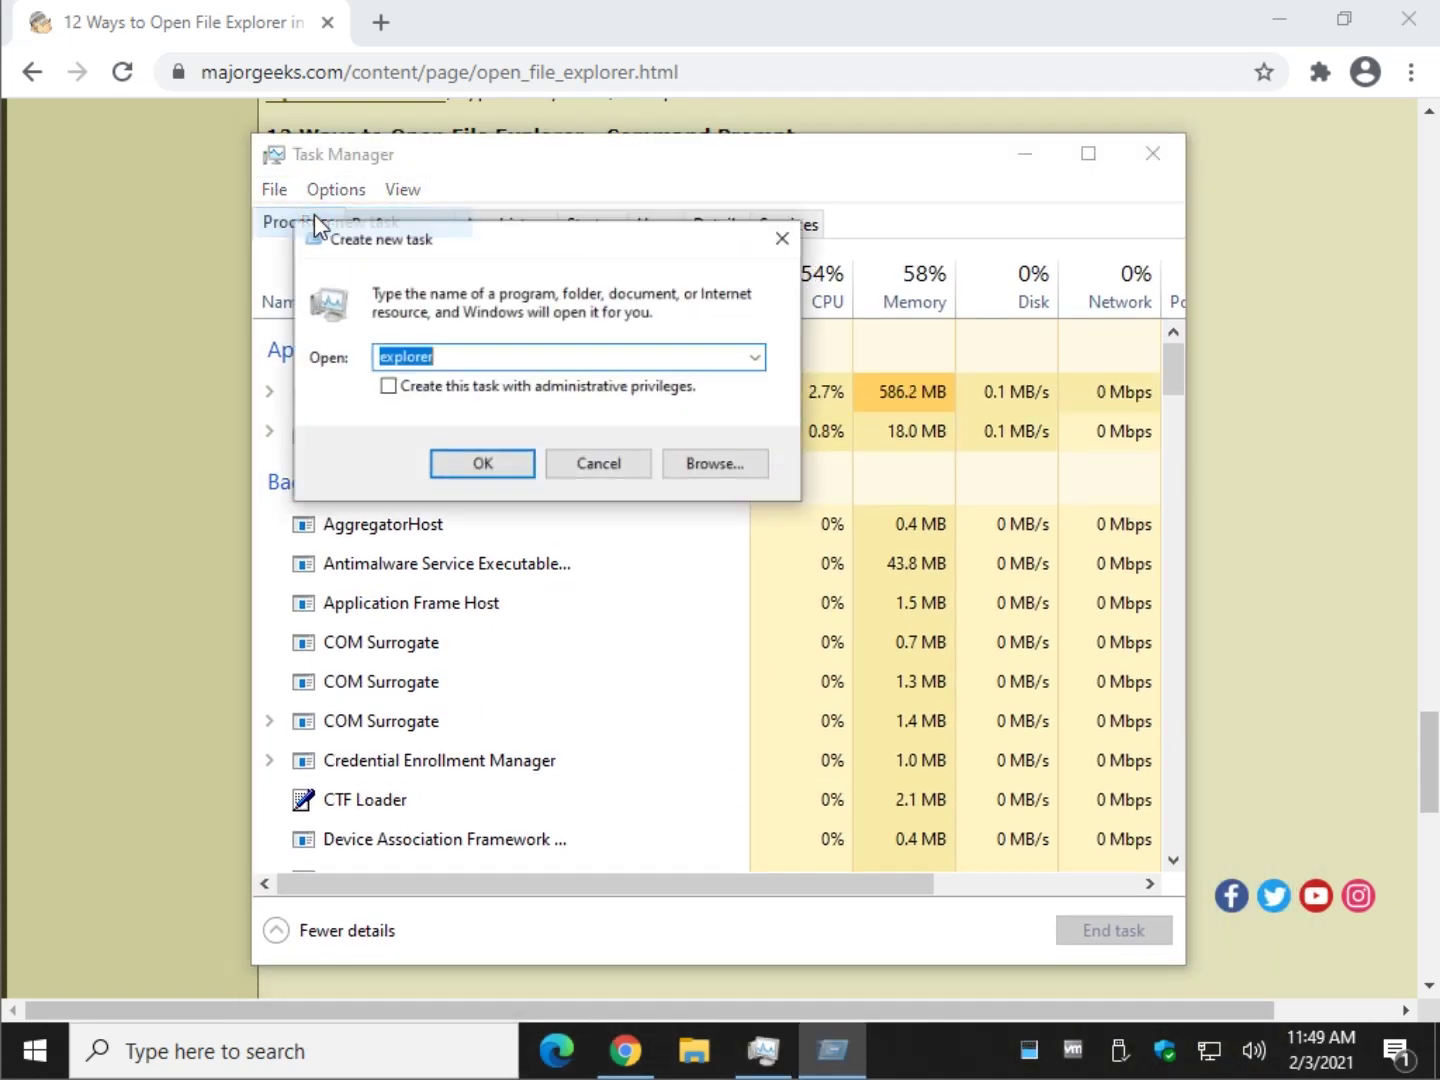
type("e")
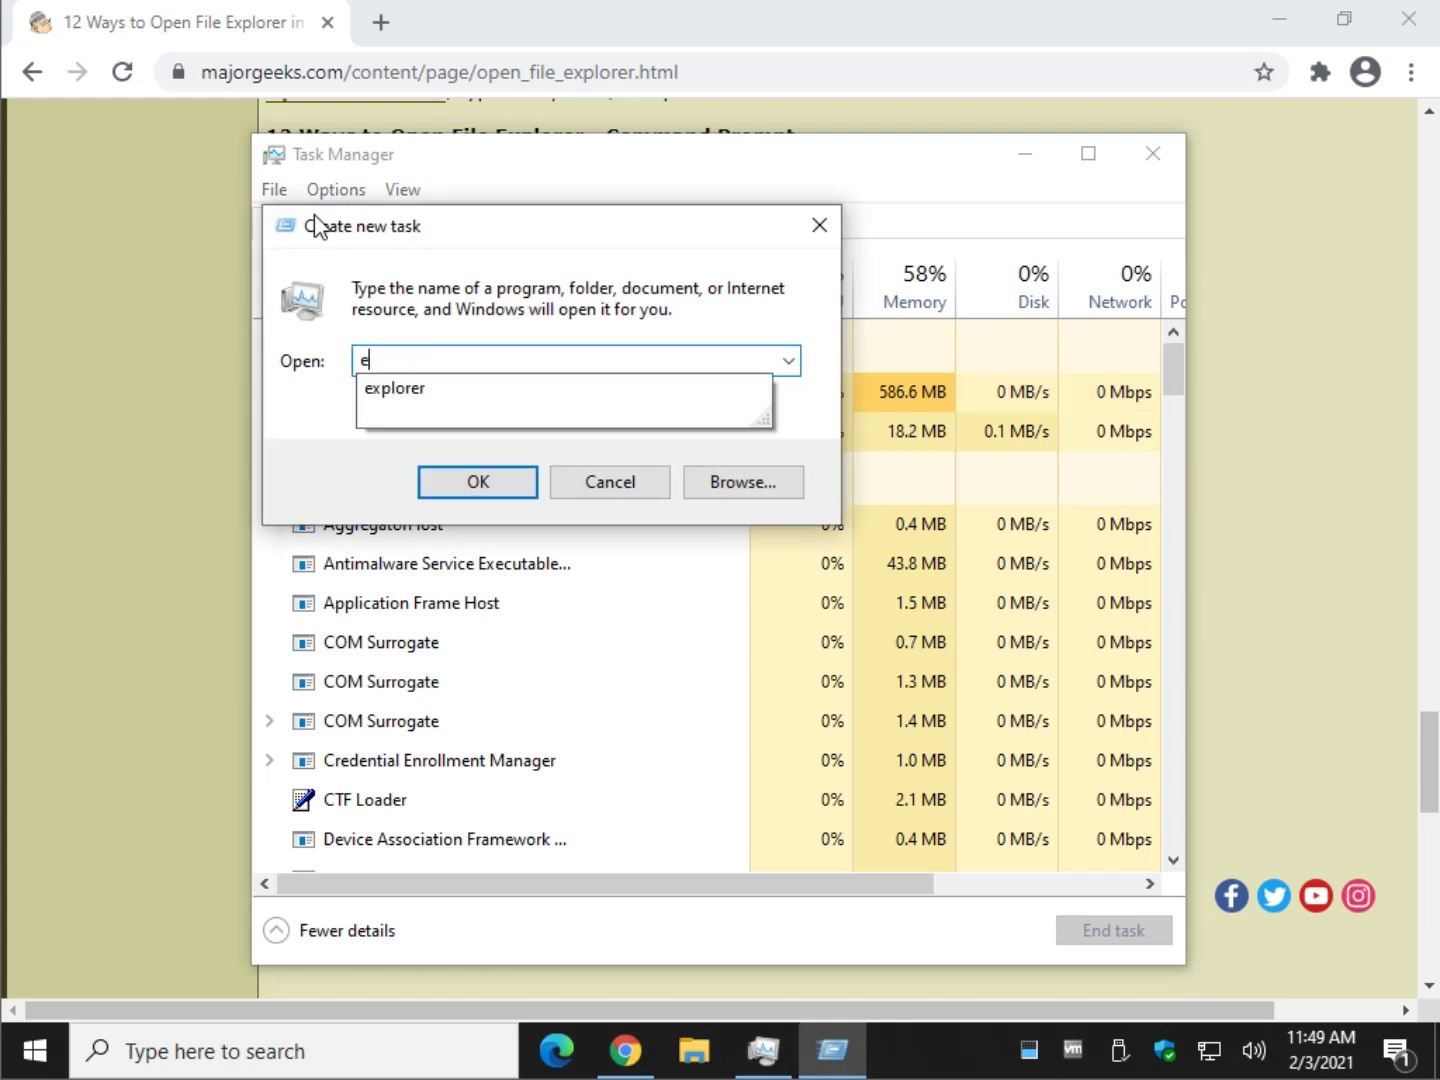
type("xplorer")
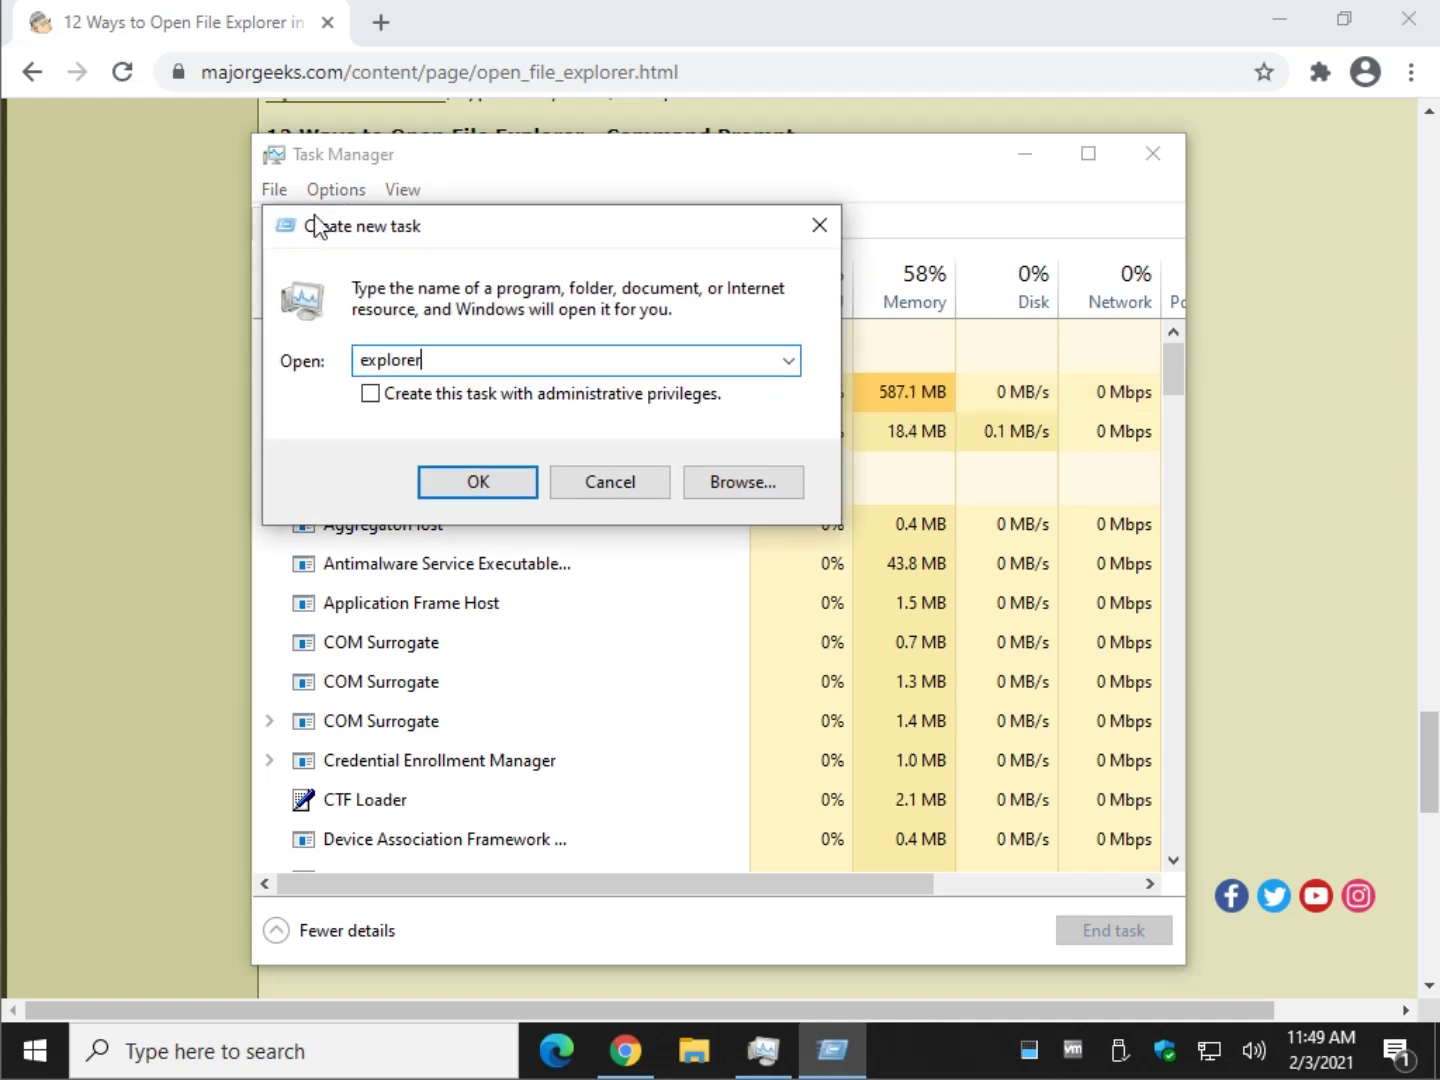
left_click(476, 482)
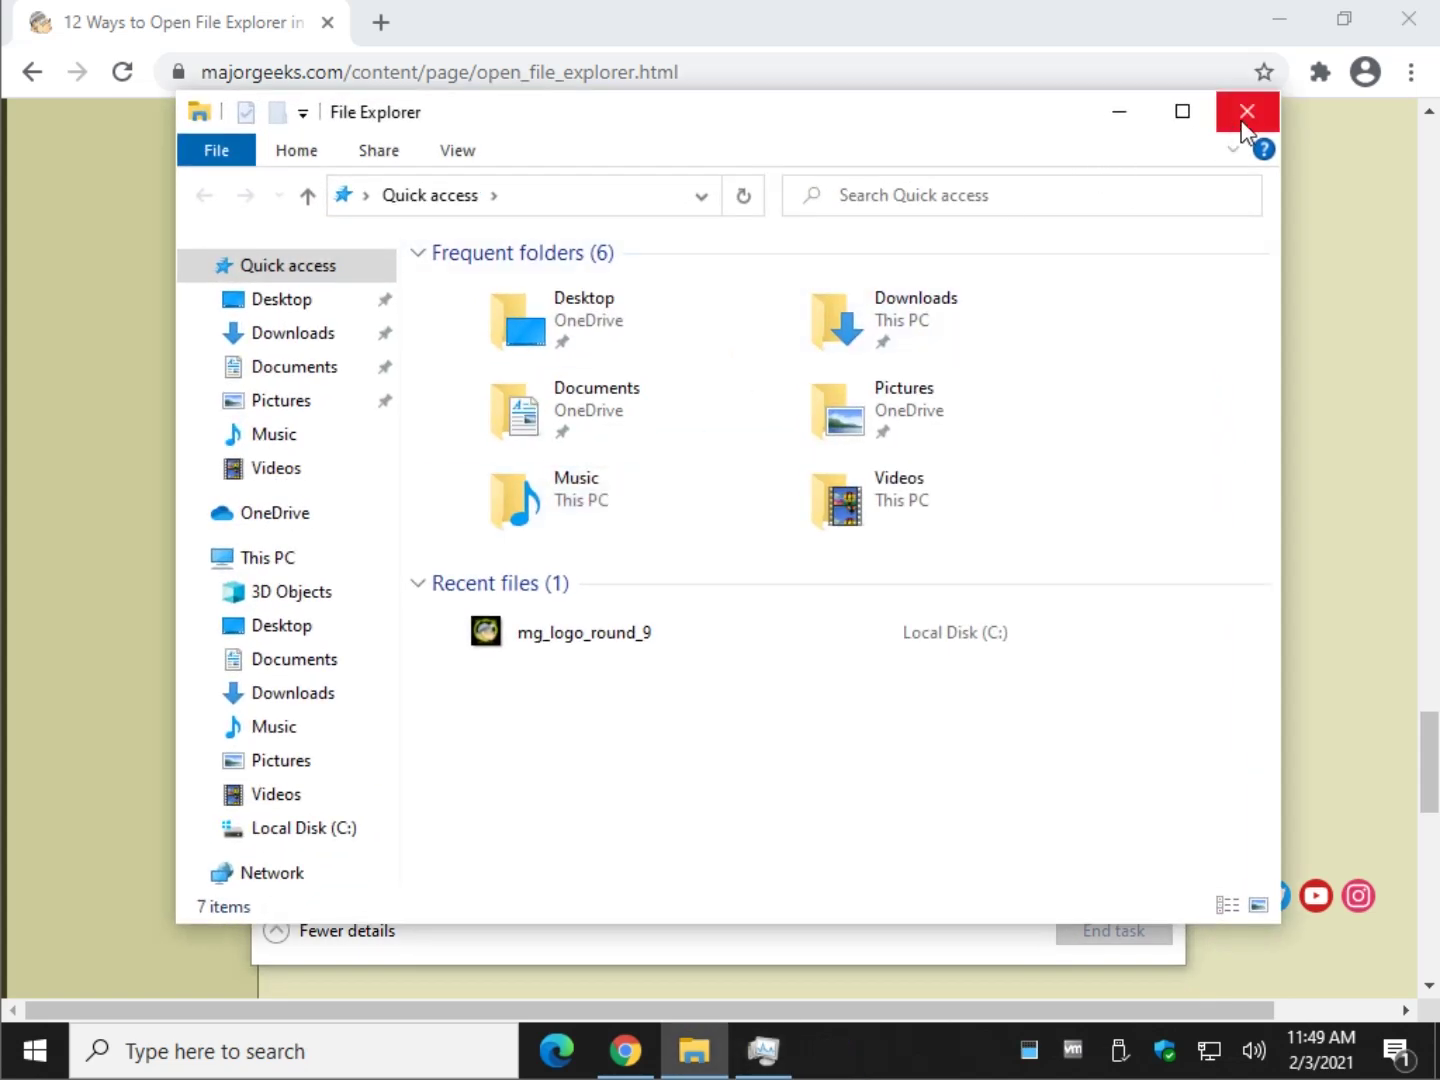
key("alt+F4")
left_click(1164, 166)
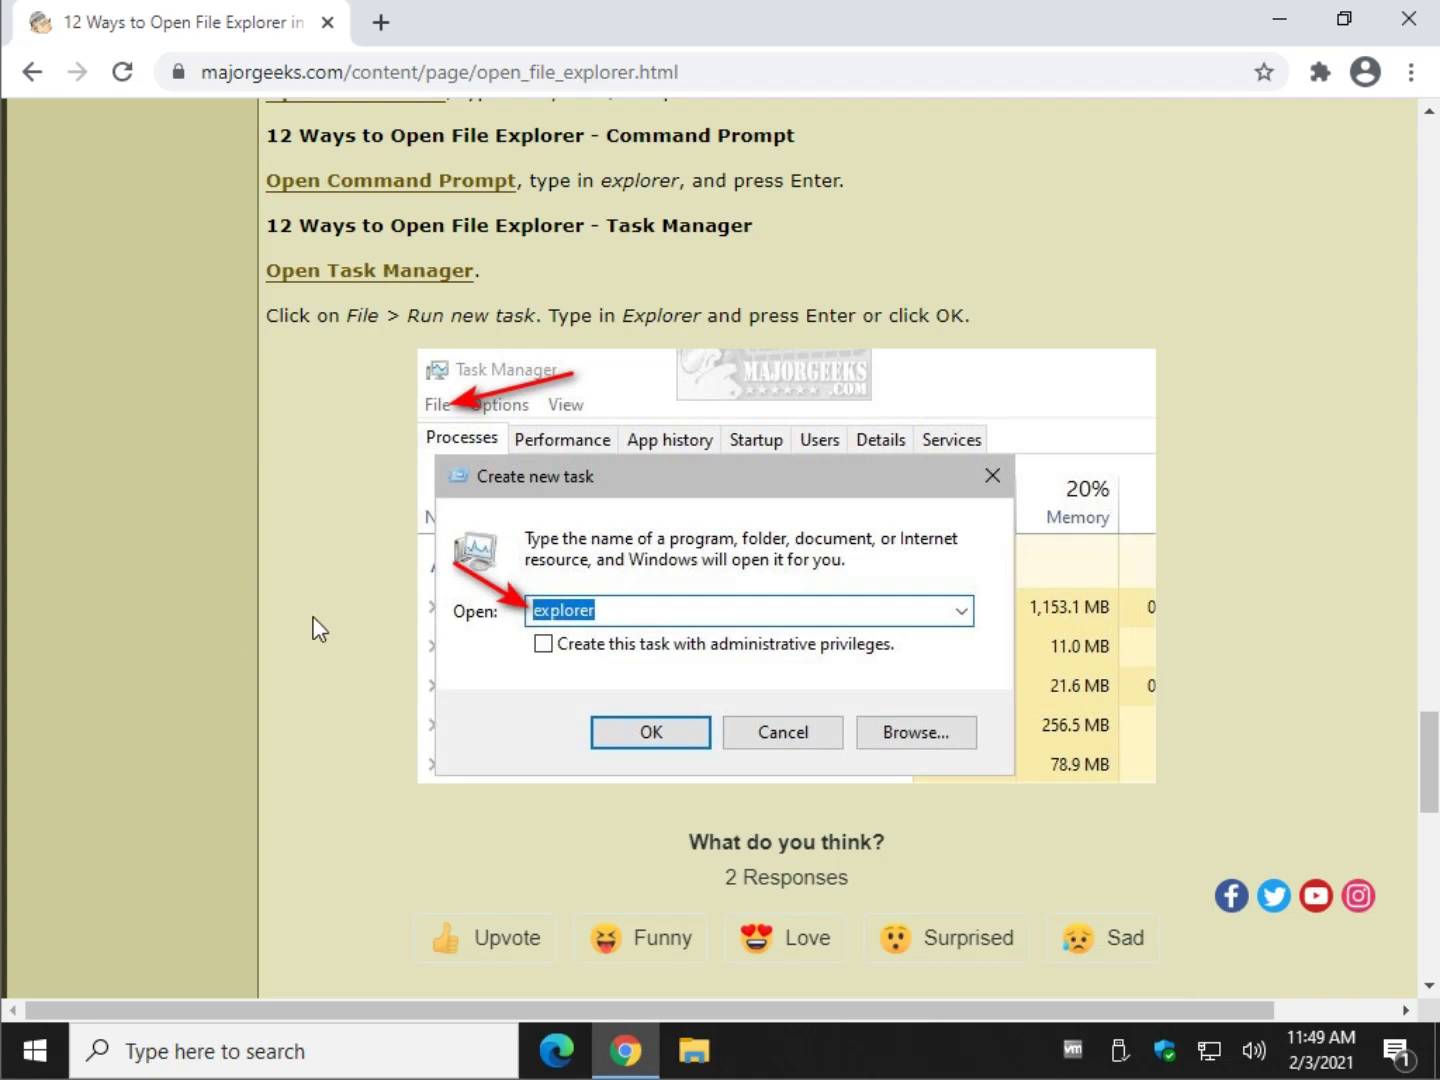
Step: Scroll the article up to its '12 Ways to Open File Explorer in Windows 10' title
scroll(318, 628, "up", 20)
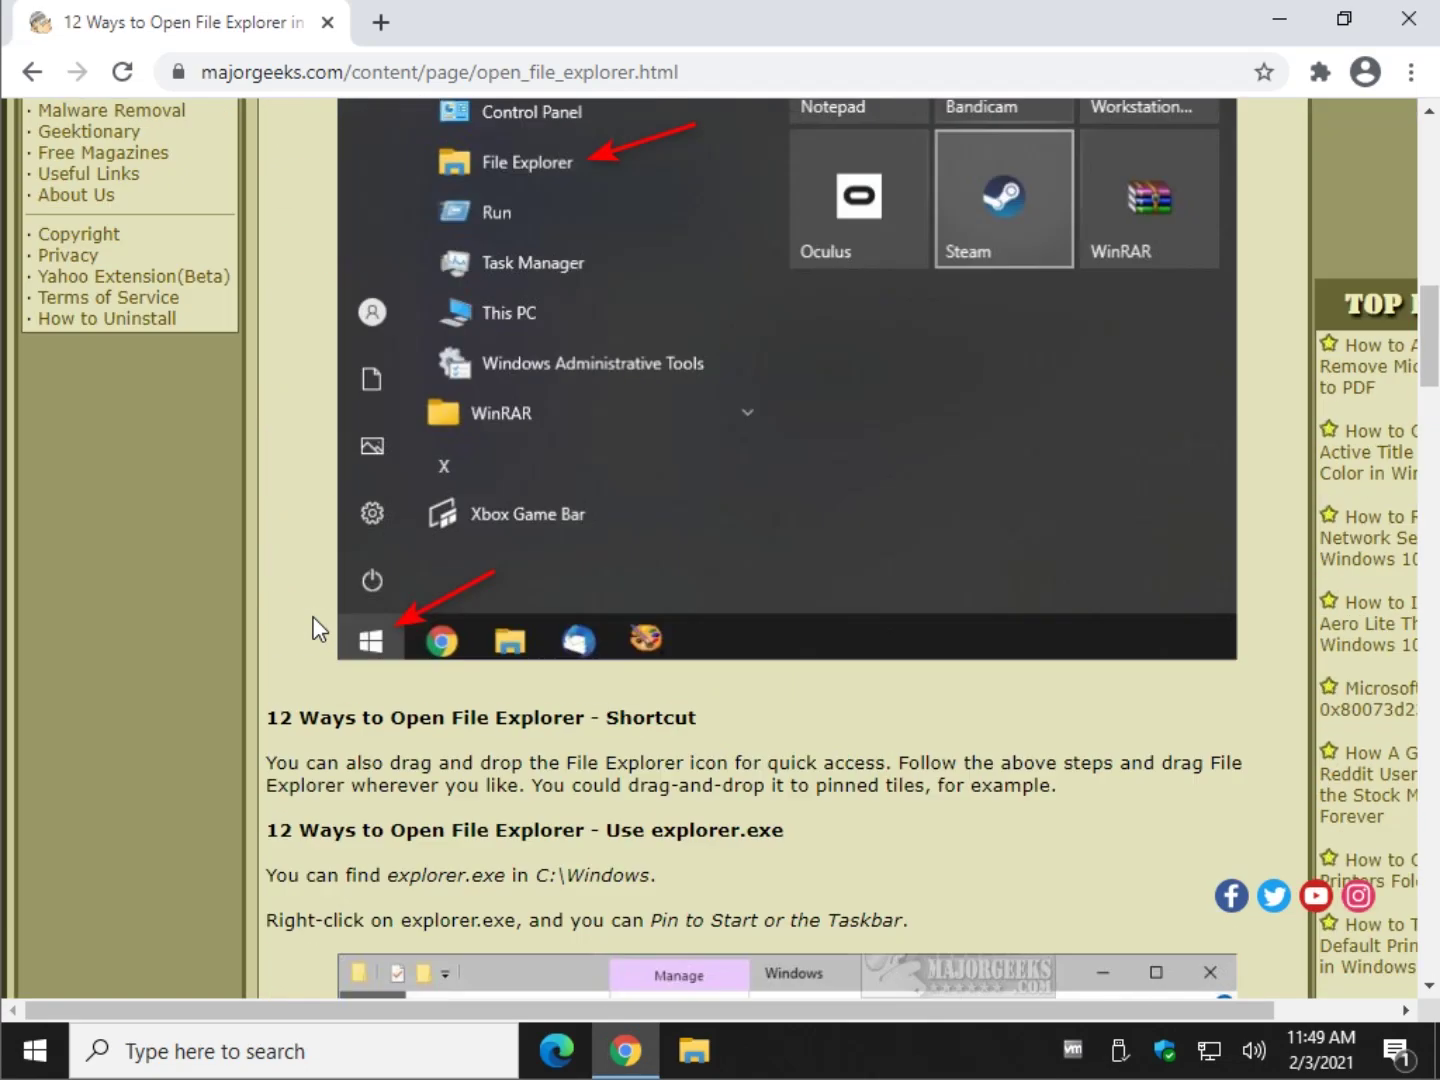
scroll(318, 628, "up", 15)
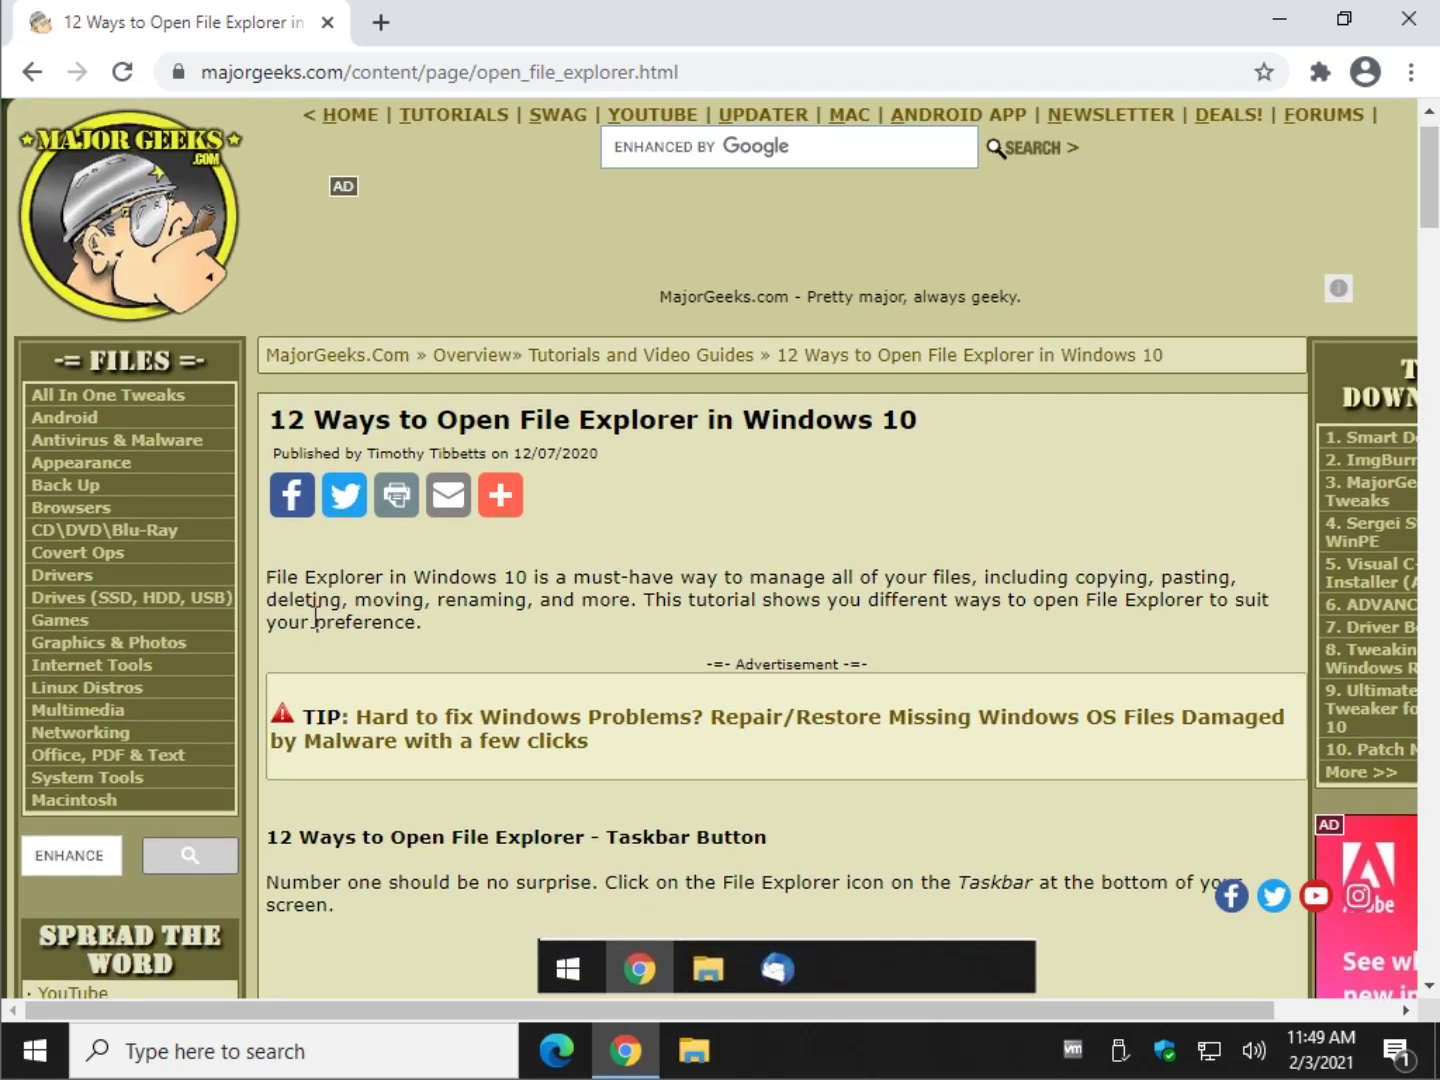
scroll(315, 616, "up", 1)
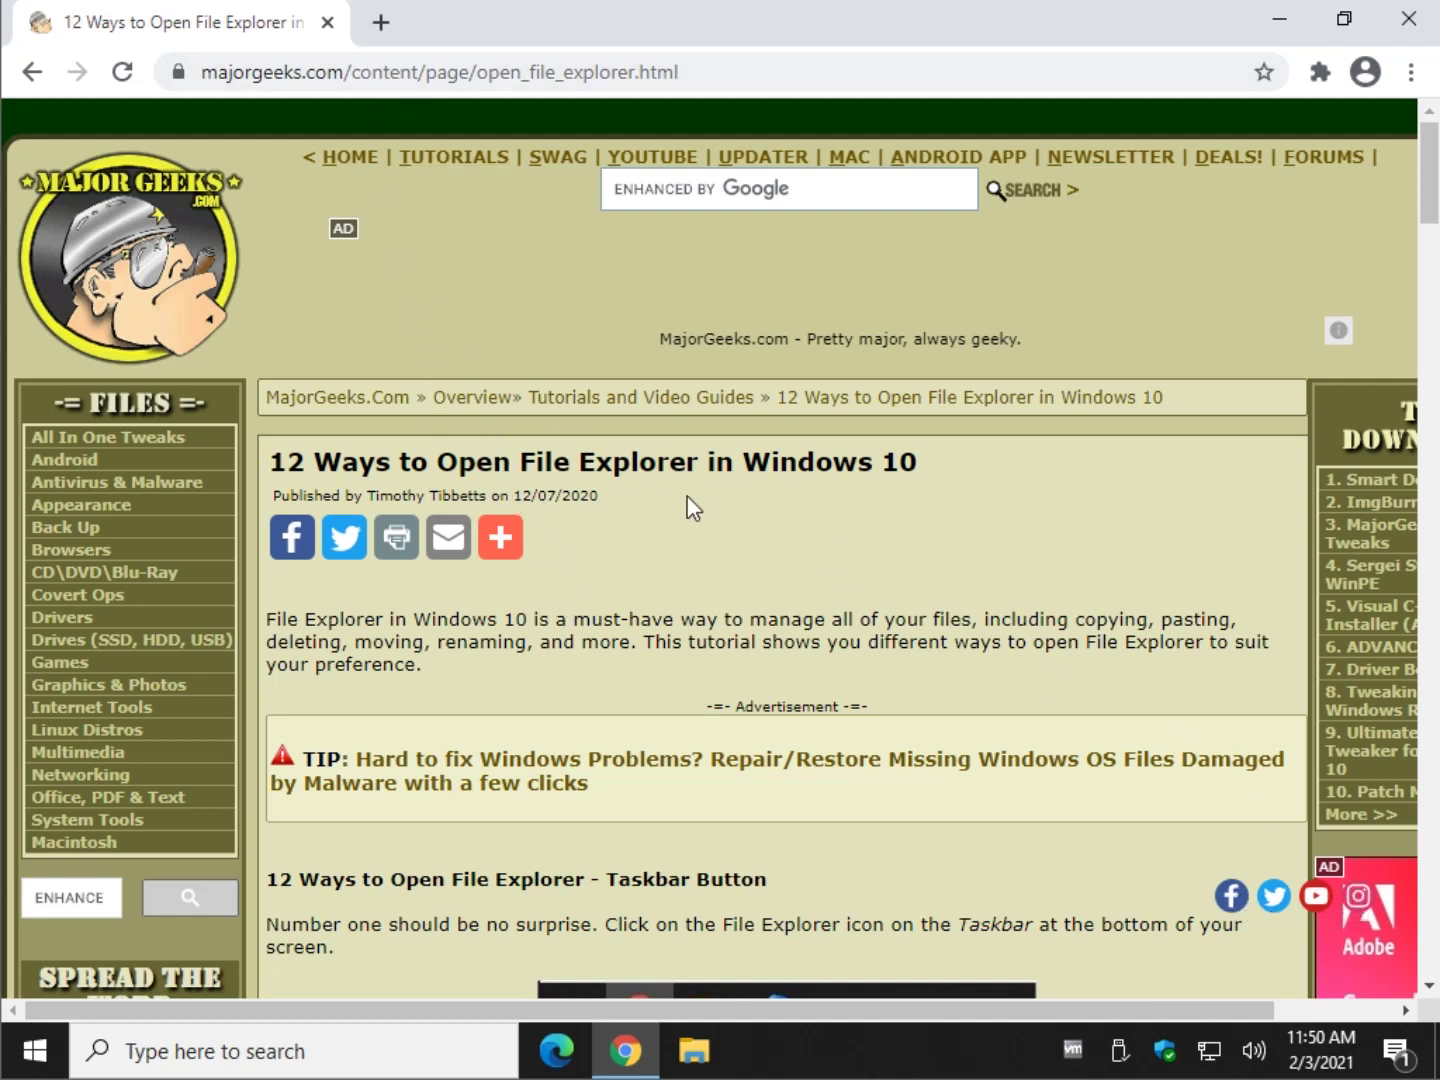
scroll(649, 527, "down", 3)
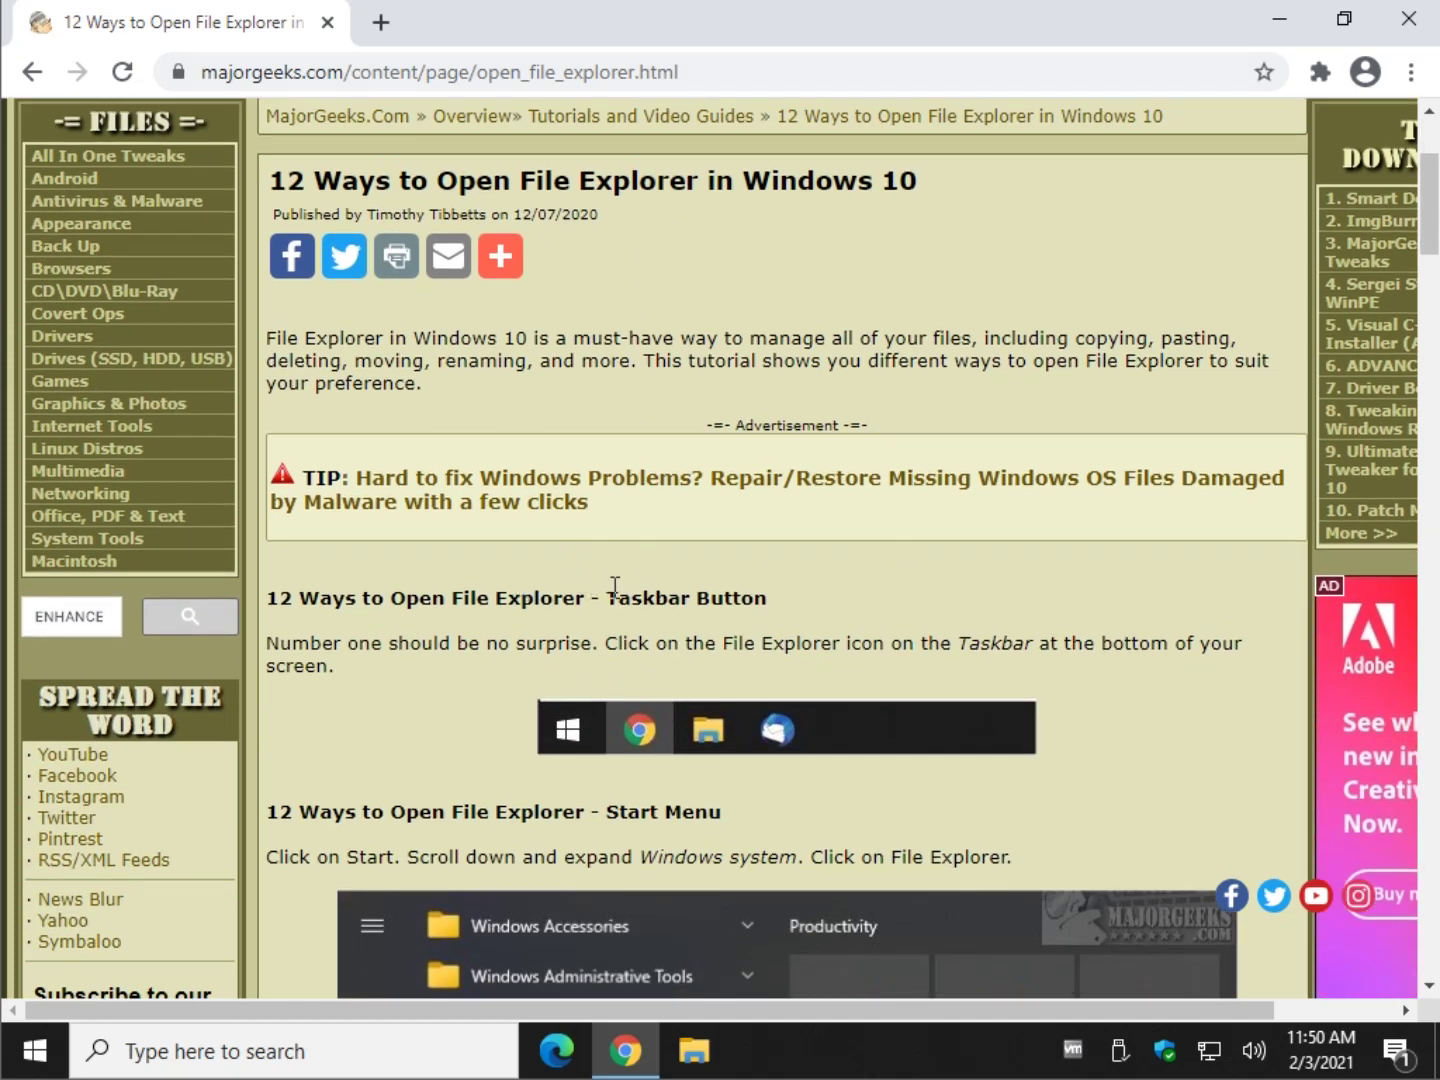
scroll(614, 587, "down", 2)
scroll(613, 597, "up", 5)
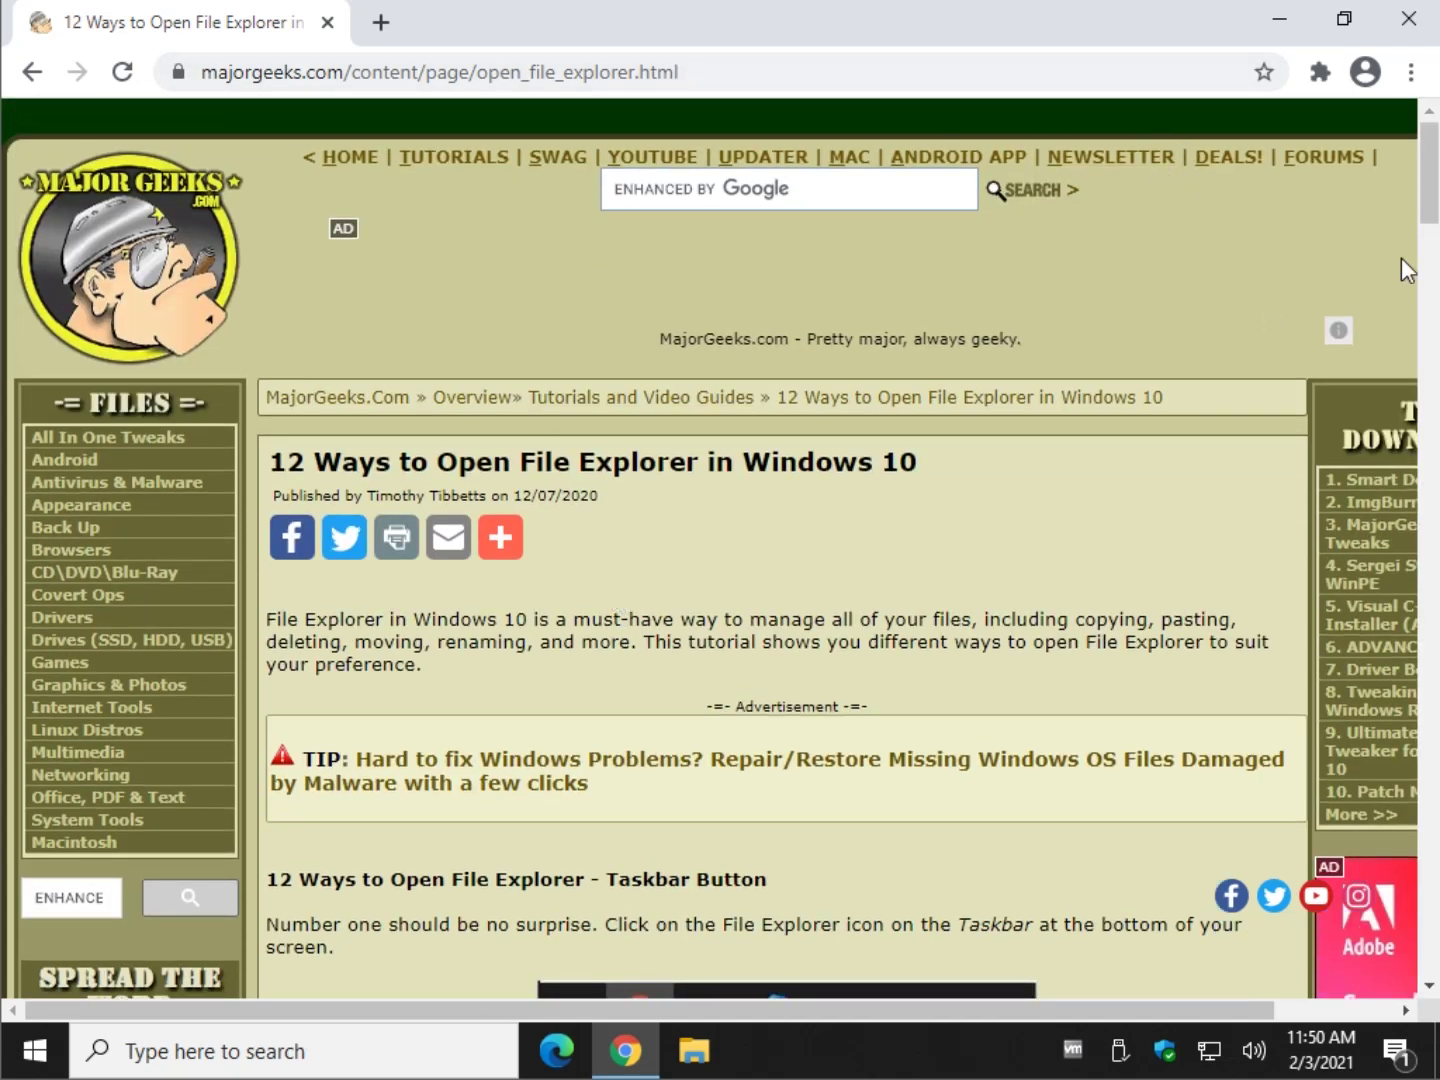